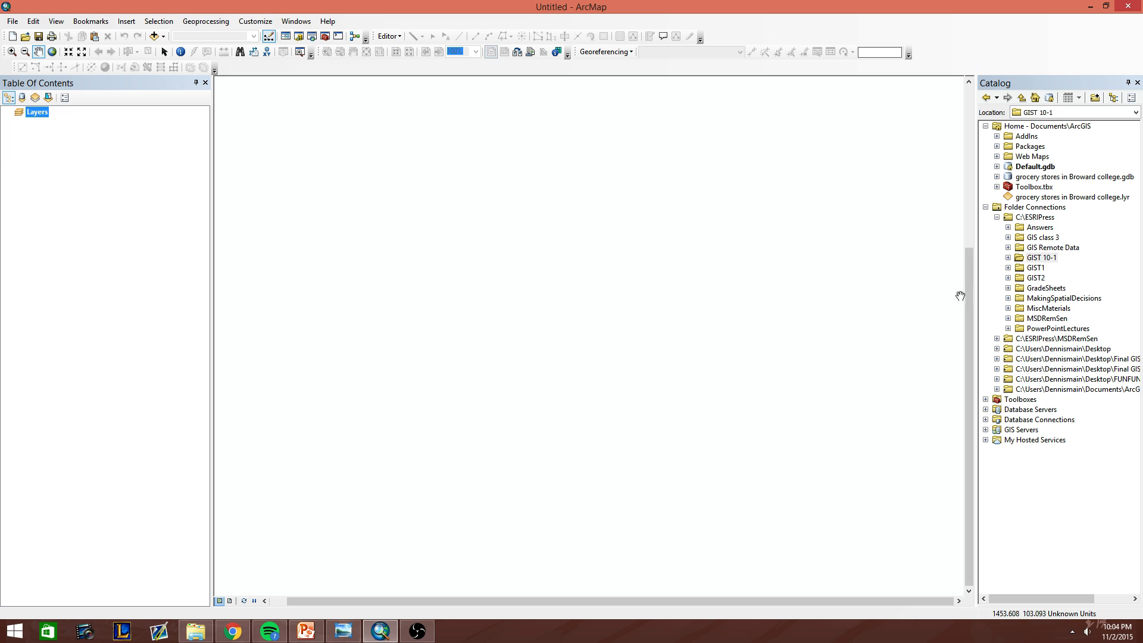
# Create a file geodatabase named 9-12 in the Assignment9-1YourName folder, under Chapter9 of MyAssignments in GIST 10-1\GIST1.
pyautogui.click(1008, 258)
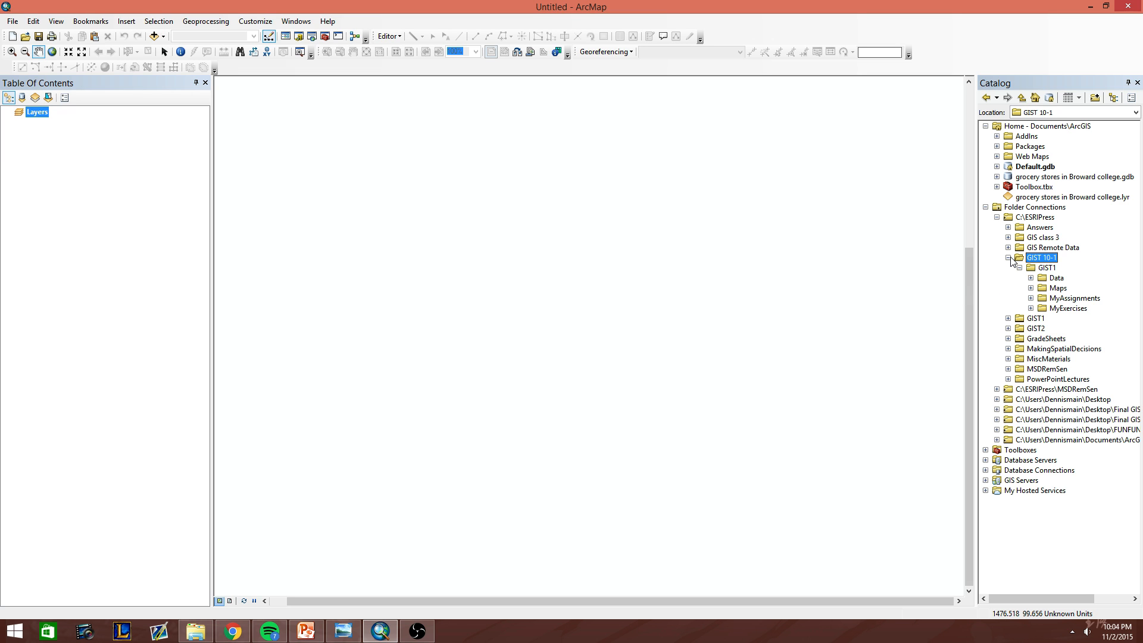
pyautogui.click(1031, 298)
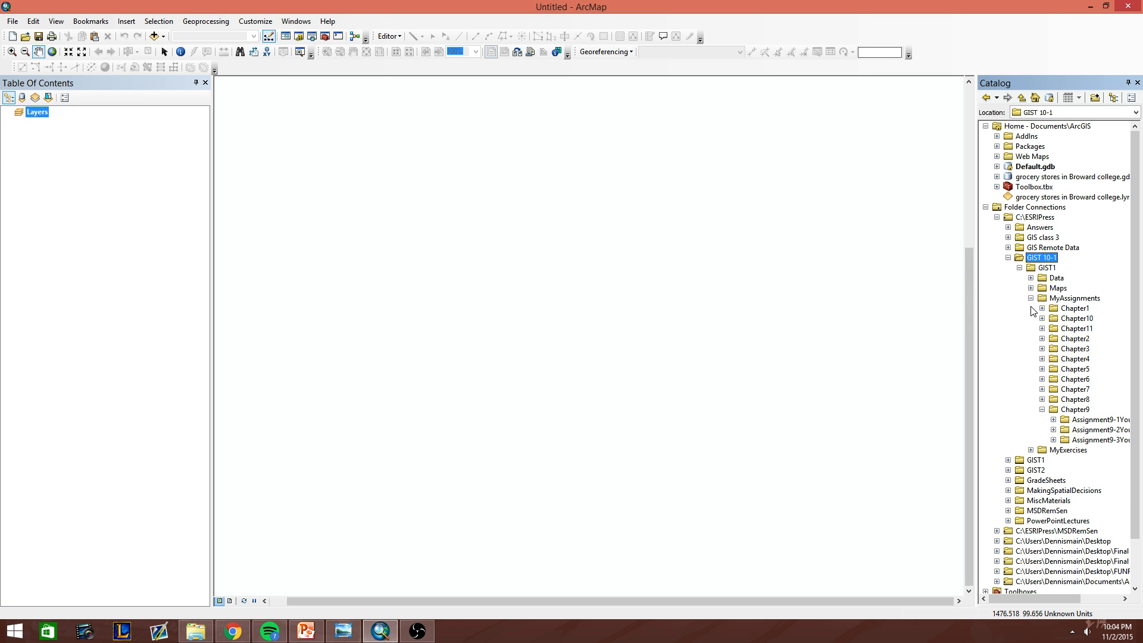
pyautogui.click(1053, 420)
pyautogui.moveTo(1036, 596); pyautogui.dragTo(1054, 600)
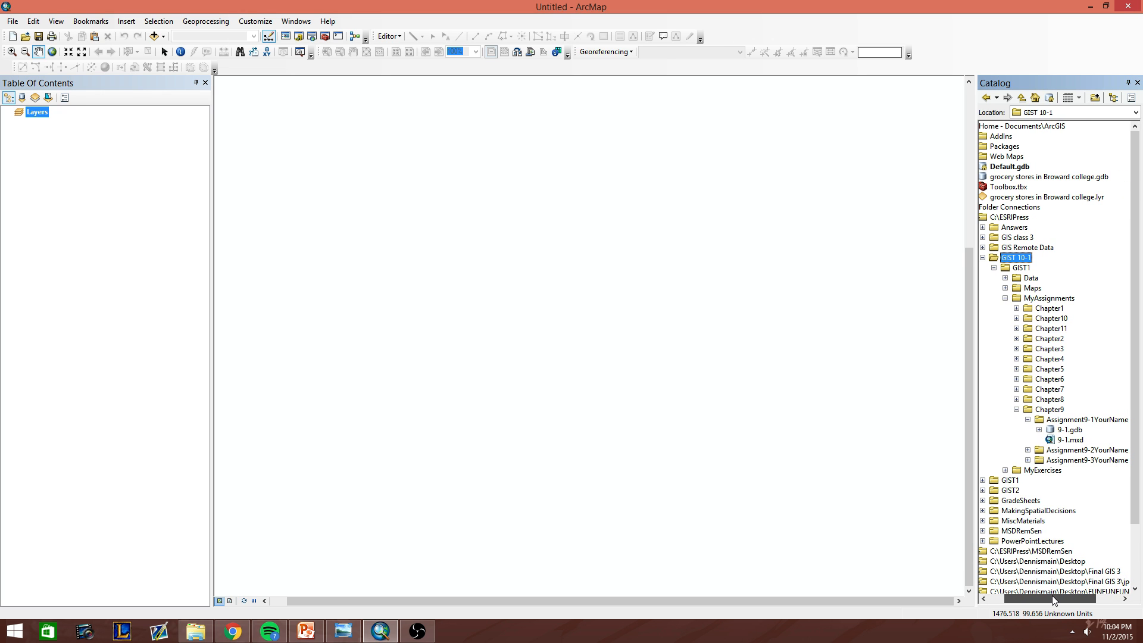
pyautogui.rightClick(1077, 420)
pyautogui.moveTo(1094, 496)
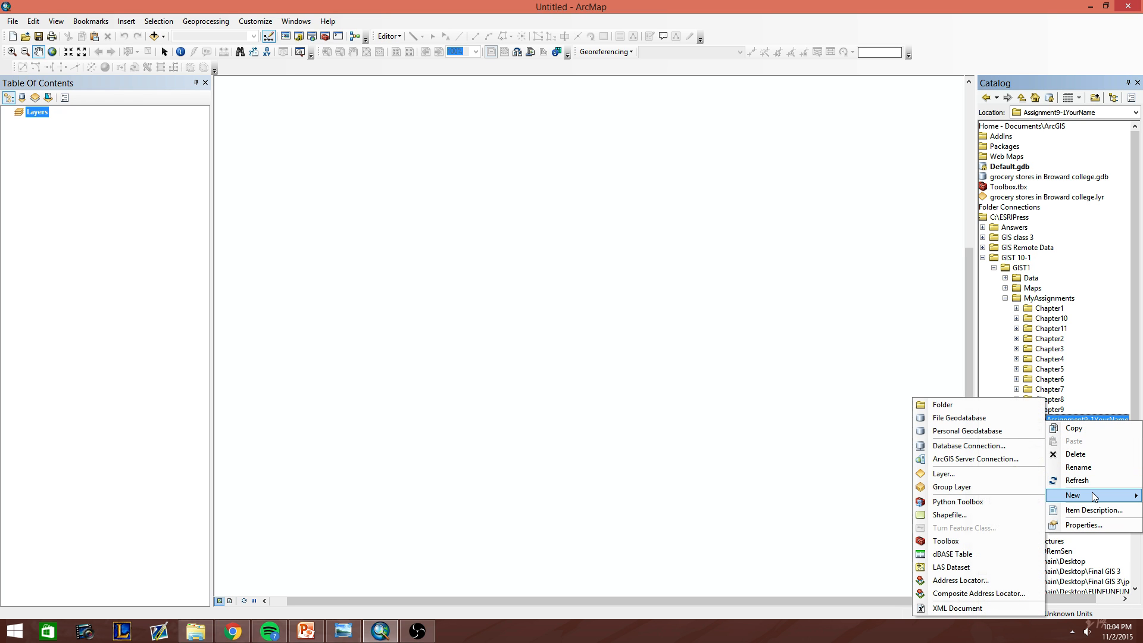
pyautogui.click(986, 419)
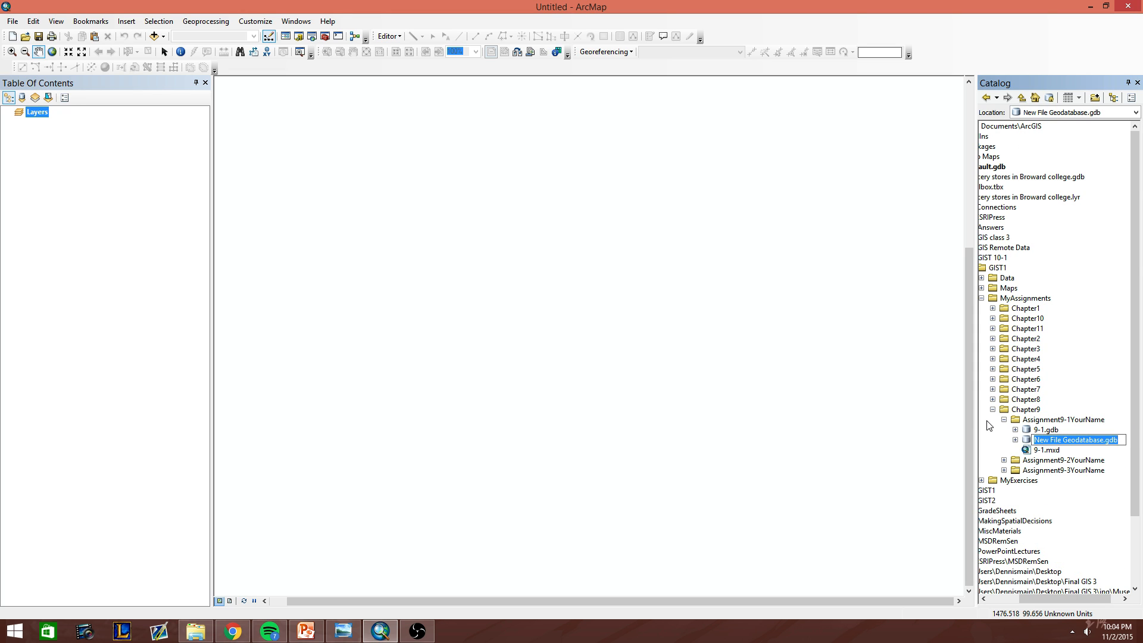
pyautogui.write('9-12')
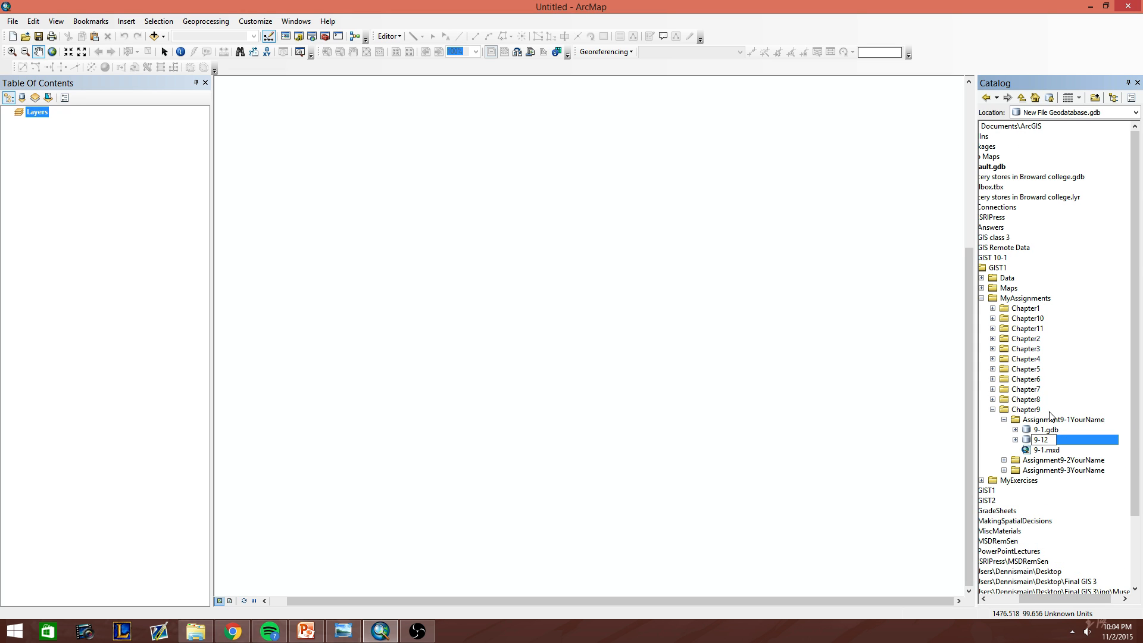
pyautogui.click(1063, 426)
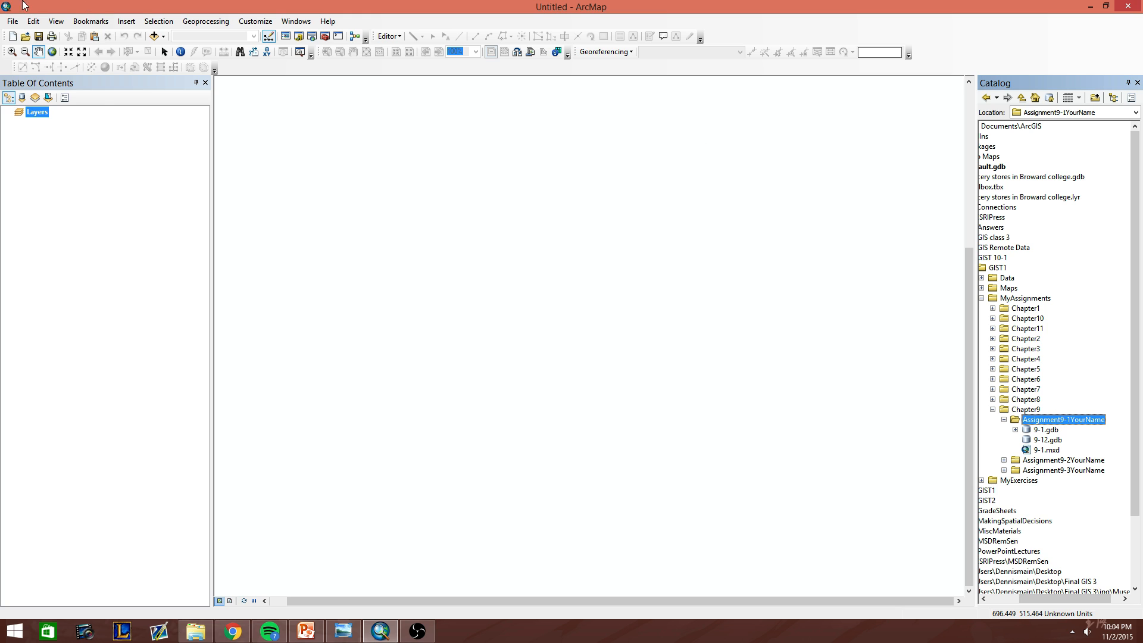
# Make sure the map document properties store relative pathnames to data sources.
pyautogui.click(12, 21)
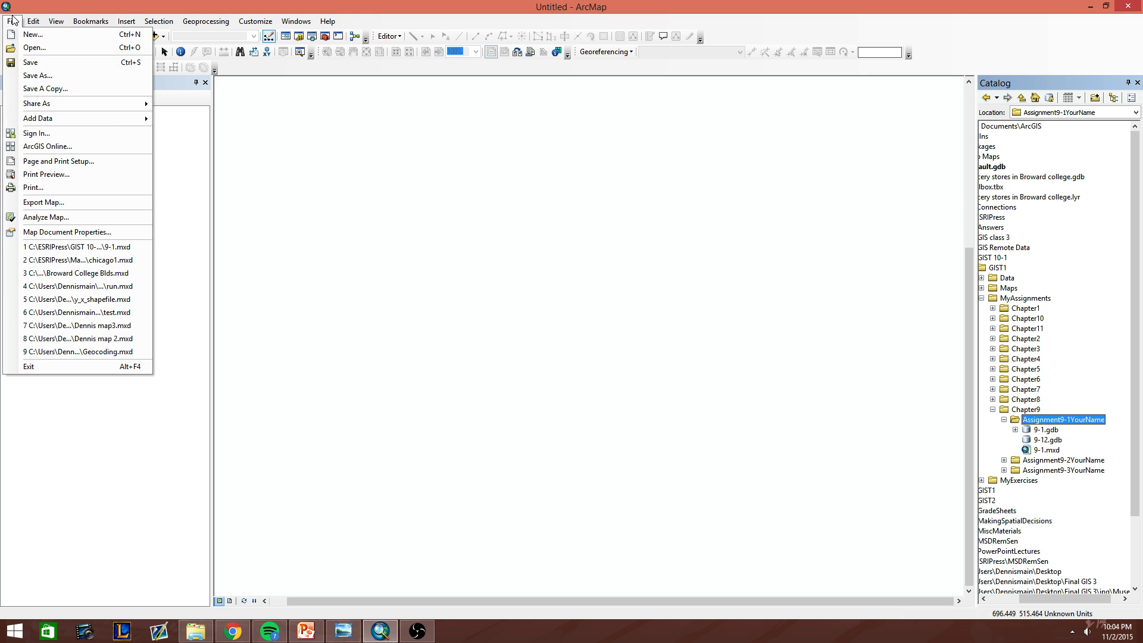
pyautogui.click(51, 234)
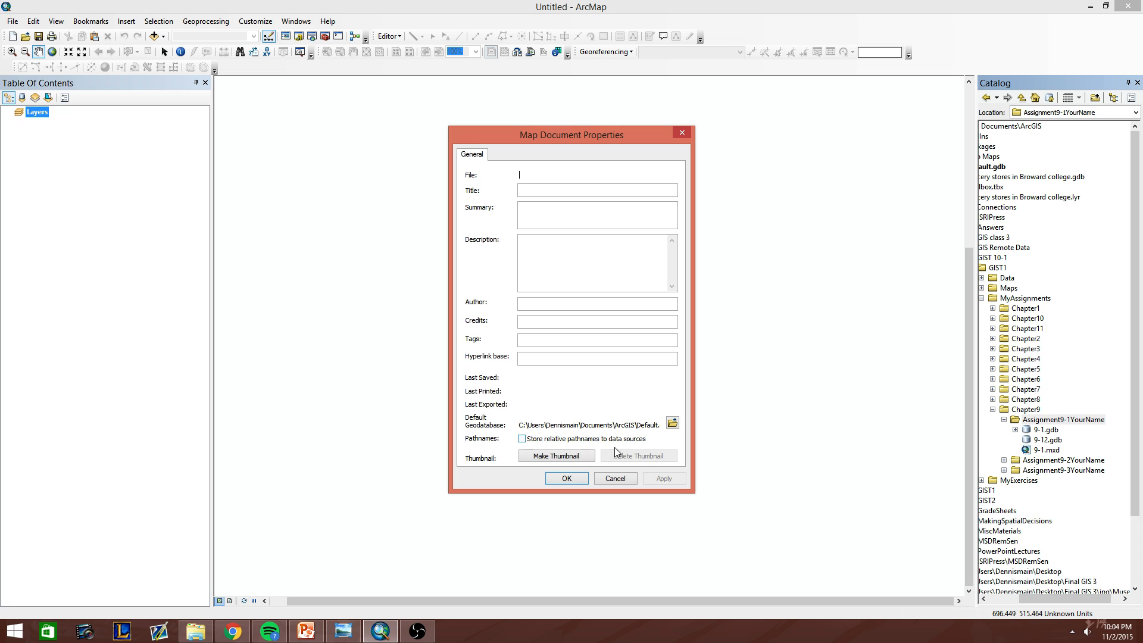
pyautogui.click(562, 439)
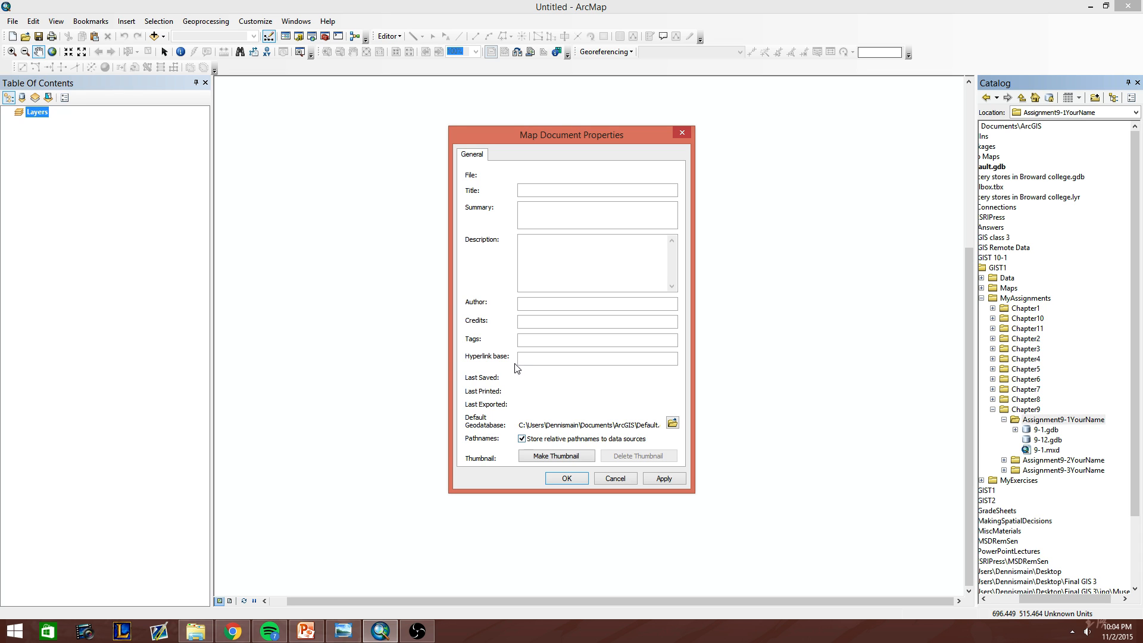
pyautogui.click(564, 480)
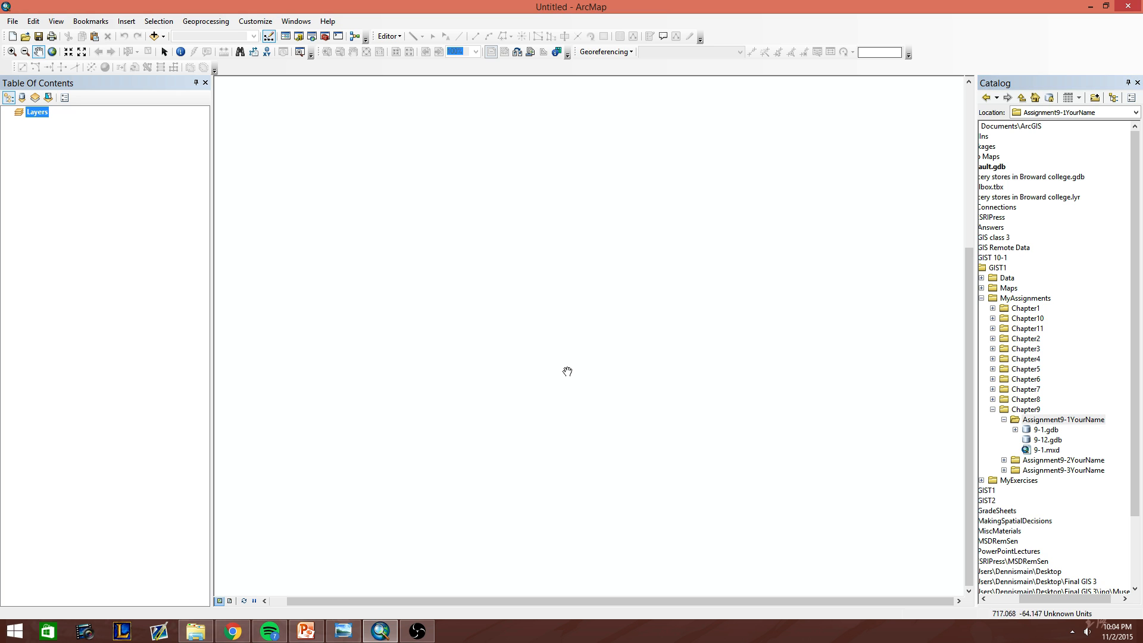
# Save the map document as 9-12 in the Assignment9-1YourName folder and select it in the catalog.
pyautogui.click(12, 21)
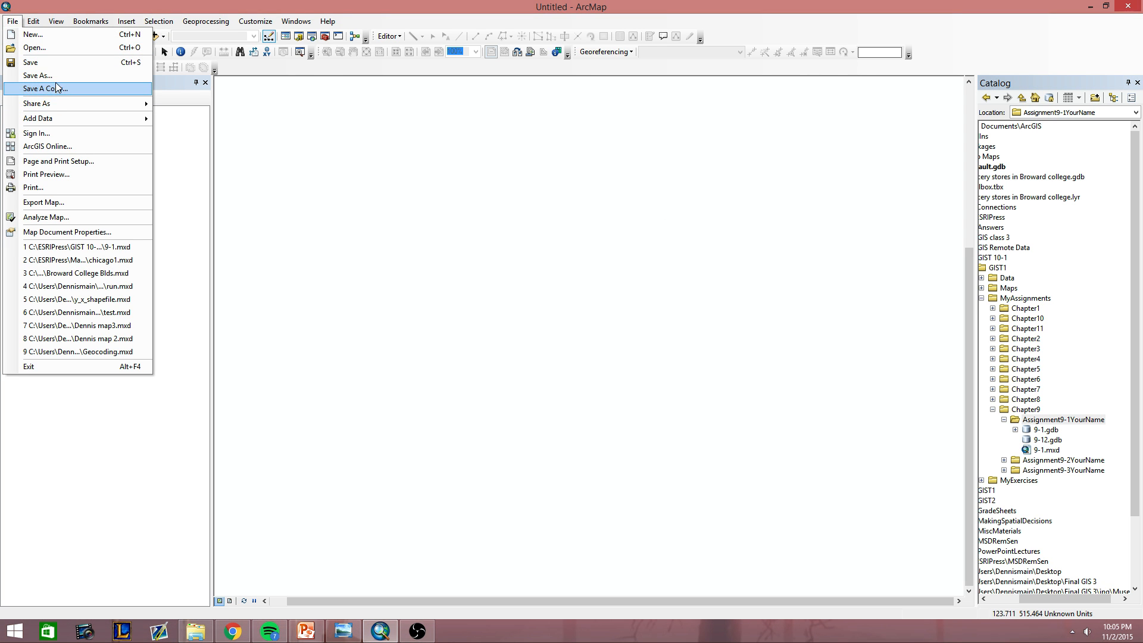
pyautogui.click(39, 75)
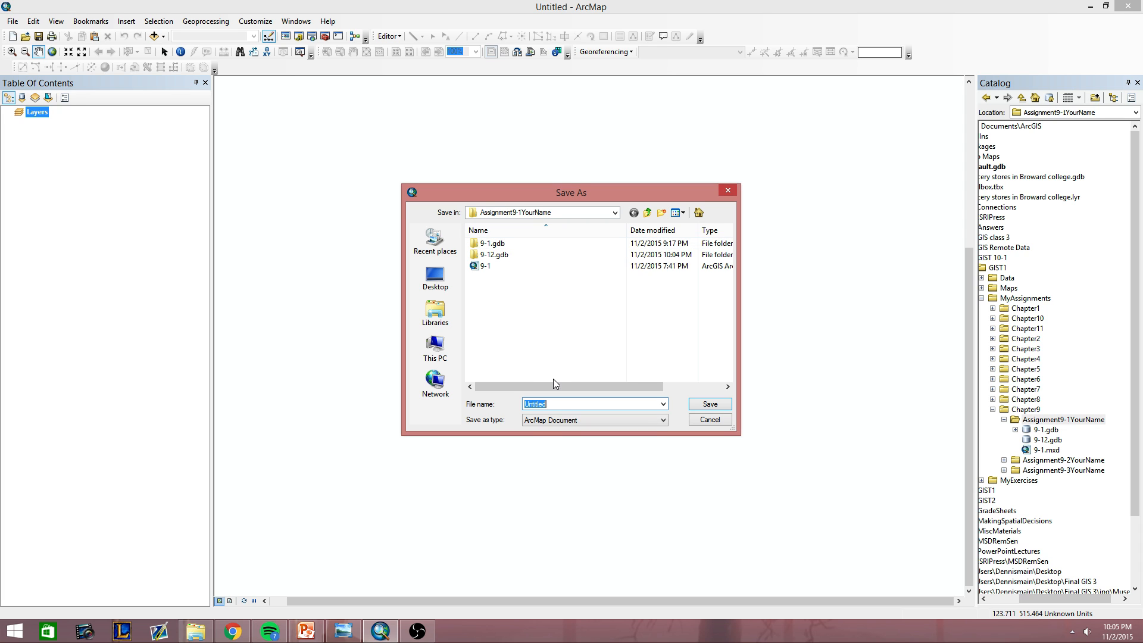
pyautogui.write('9-12')
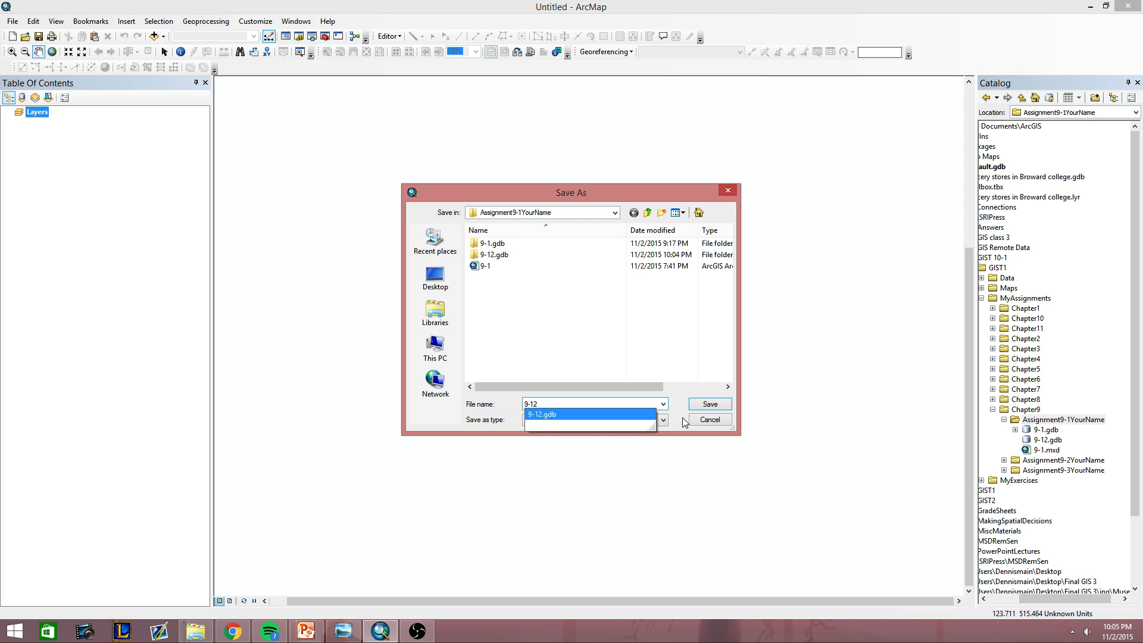
pyautogui.click(709, 403)
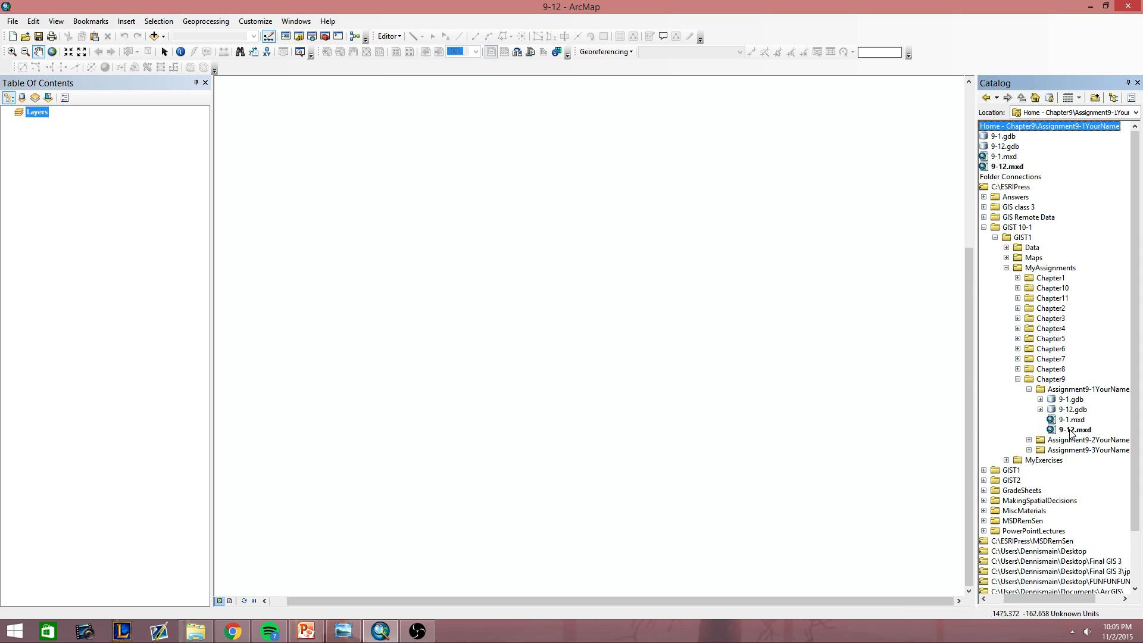
pyautogui.click(1069, 429)
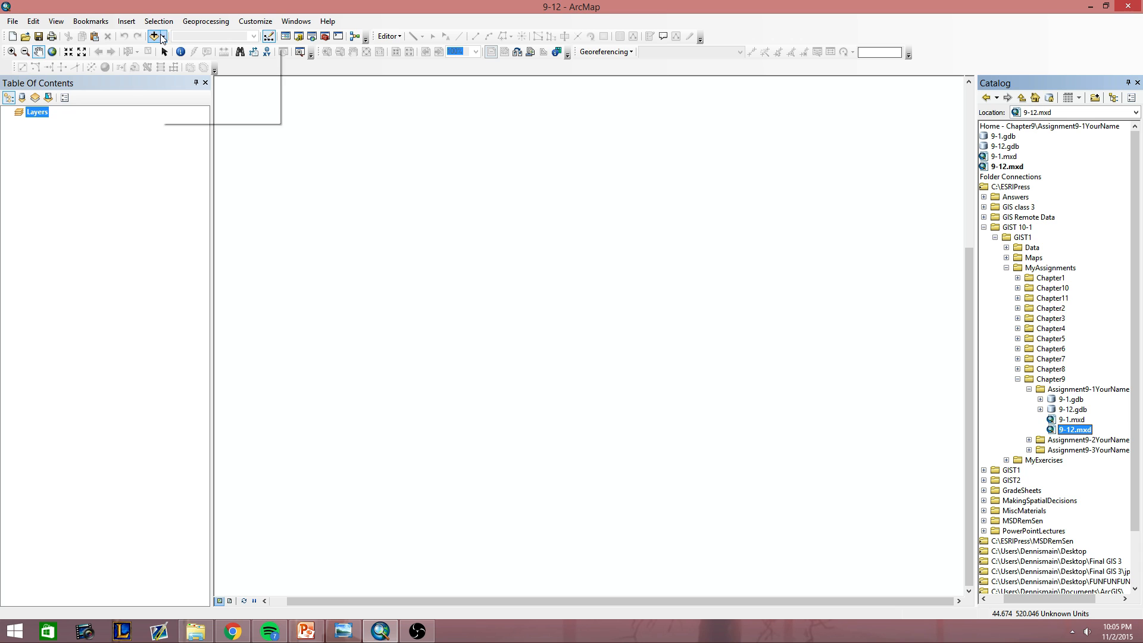
# Start adding data and browse to UnitedStates.gdb in C:\ESRIPress\GIST 10-1\GIST1\Data.
pyautogui.click(164, 37)
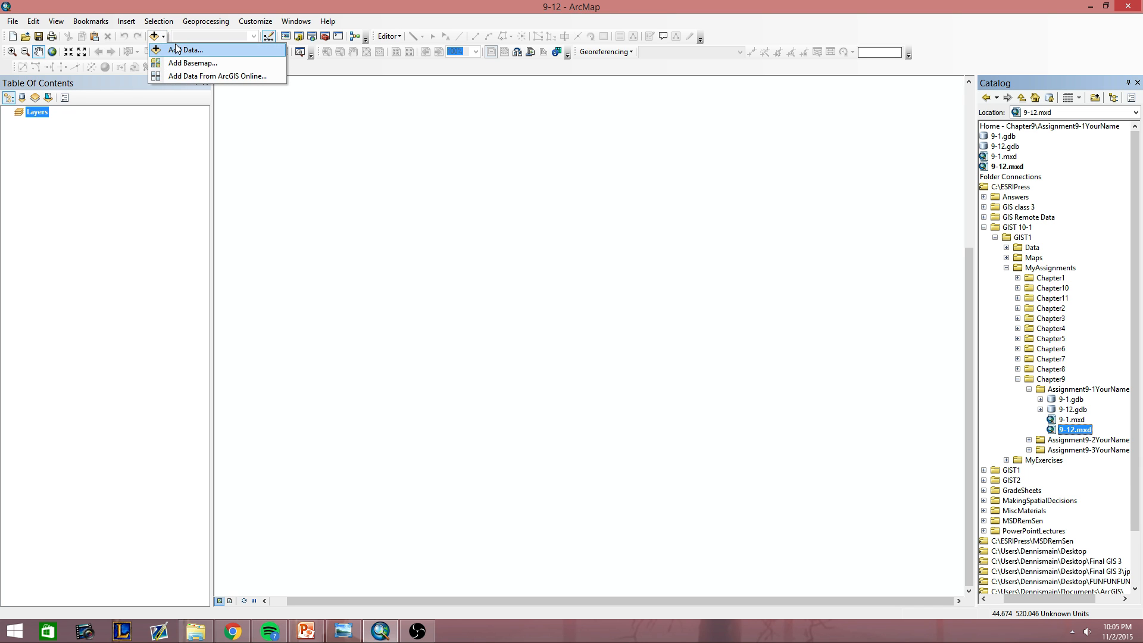
pyautogui.click(179, 48)
pyautogui.click(553, 236)
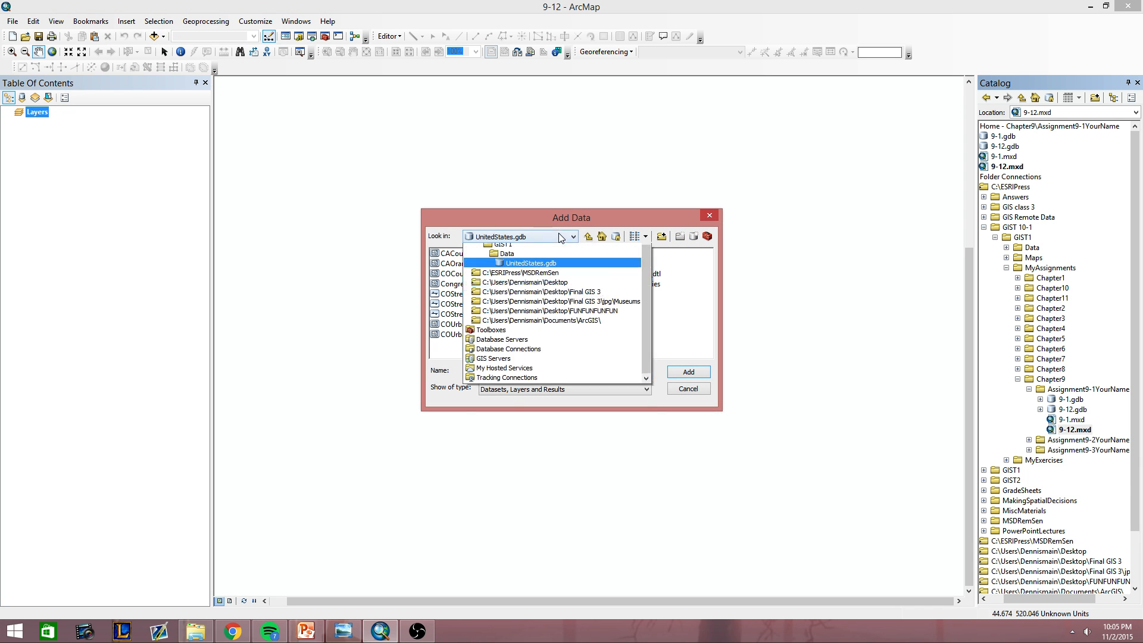
pyautogui.click(548, 267)
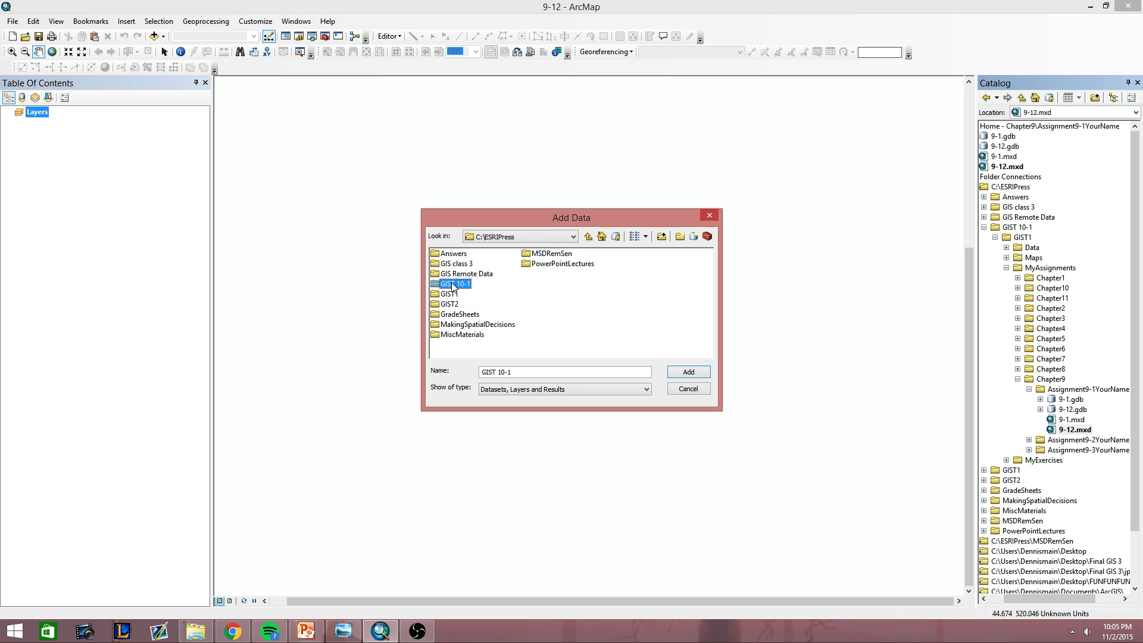
pyautogui.doubleClick(451, 283)
pyautogui.doubleClick(450, 254)
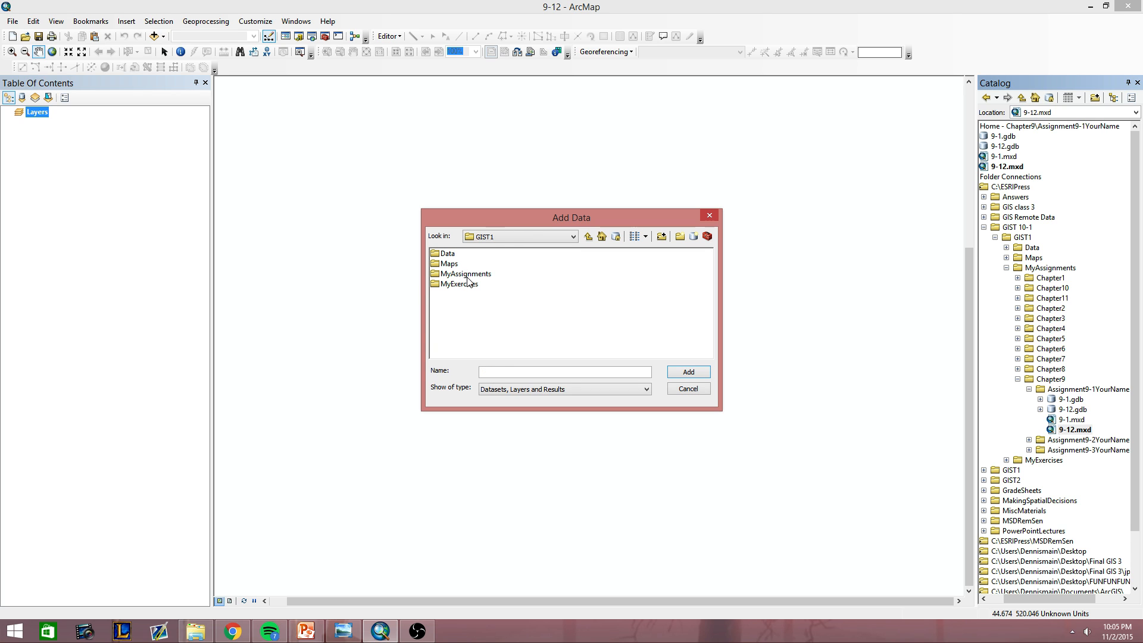
pyautogui.doubleClick(453, 256)
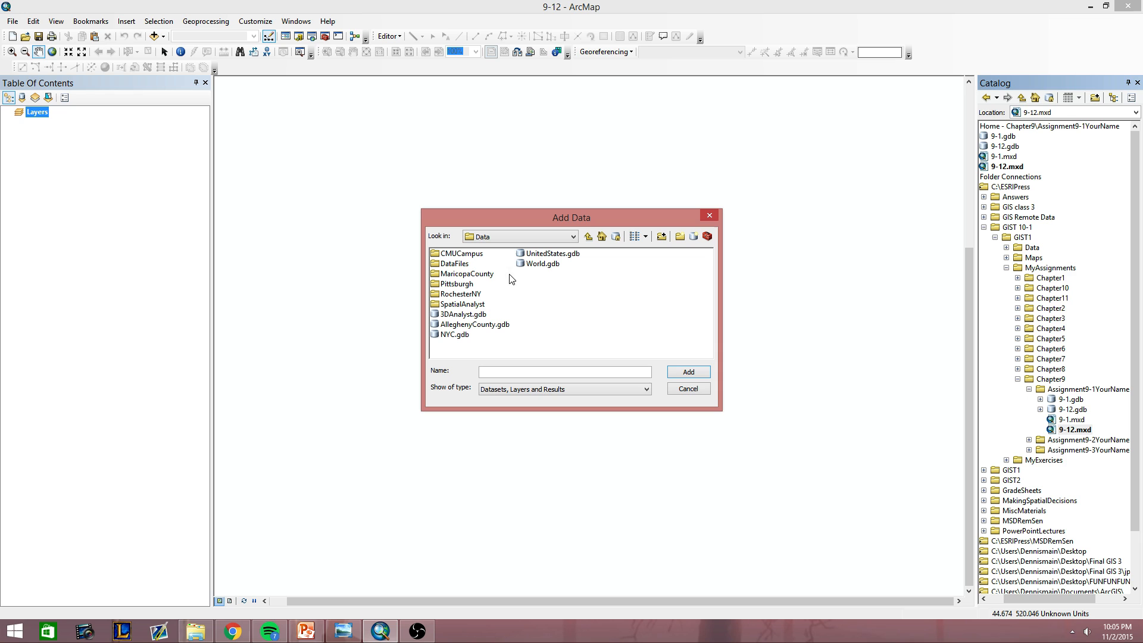
pyautogui.doubleClick(539, 255)
# Add only the USCities_dtl and CACounties feature classes to the map.
pyautogui.click(467, 254)
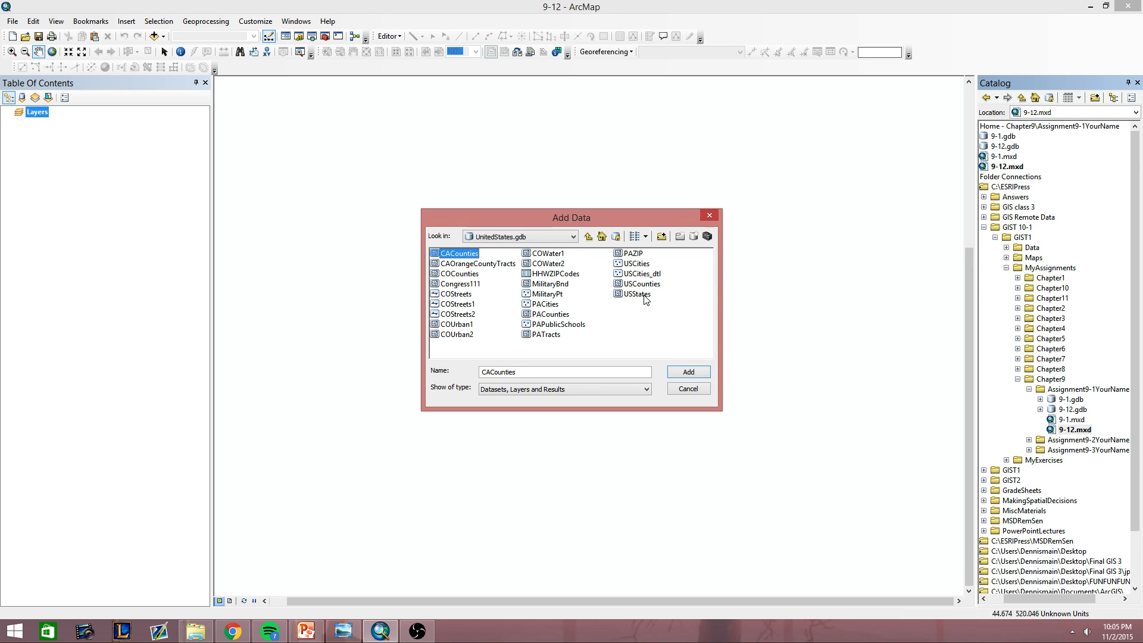
pyautogui.keyDown('shift'); pyautogui.click(644, 278); pyautogui.keyUp('shift')
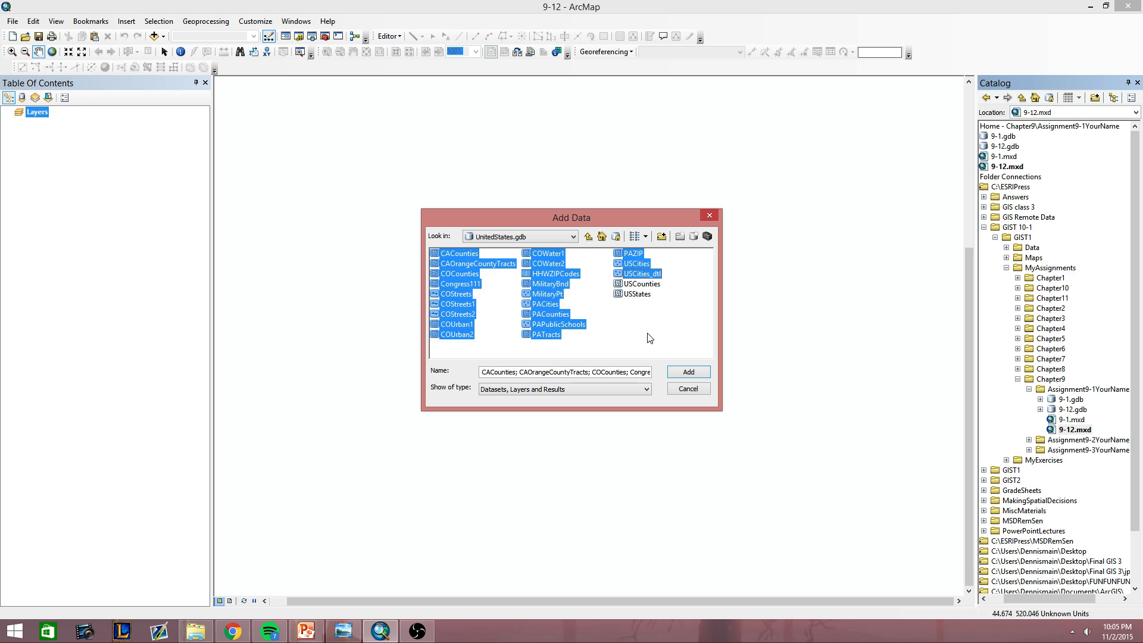
pyautogui.click(649, 336)
pyautogui.click(646, 275)
pyautogui.keyDown('ctrl'); pyautogui.click(462, 255); pyautogui.keyUp('ctrl')
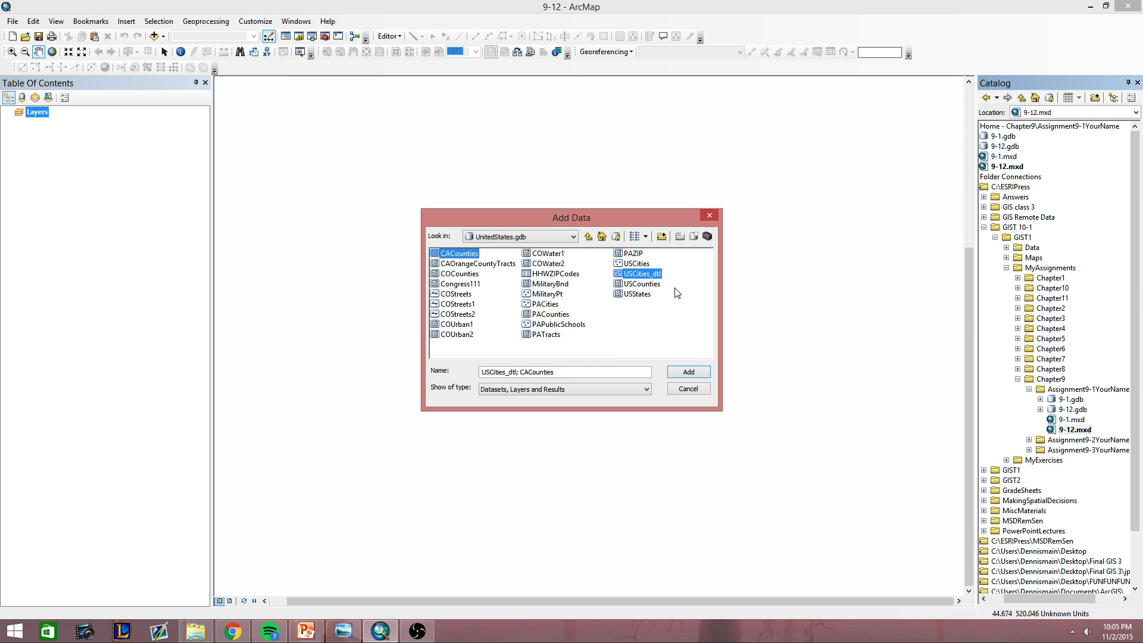
pyautogui.click(690, 372)
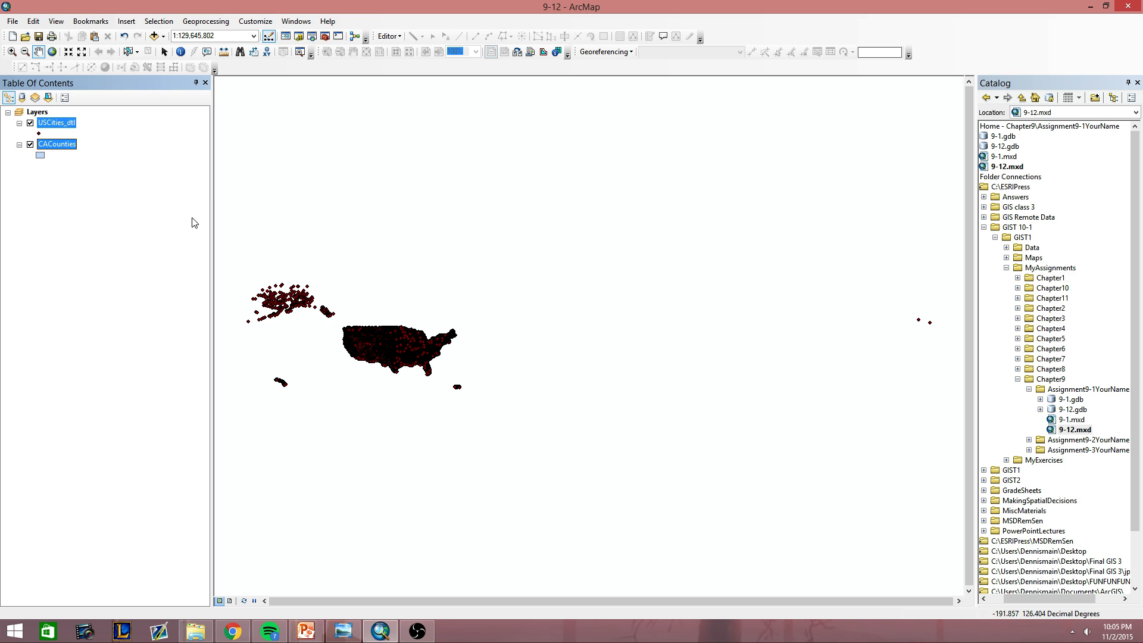
pyautogui.click(90, 228)
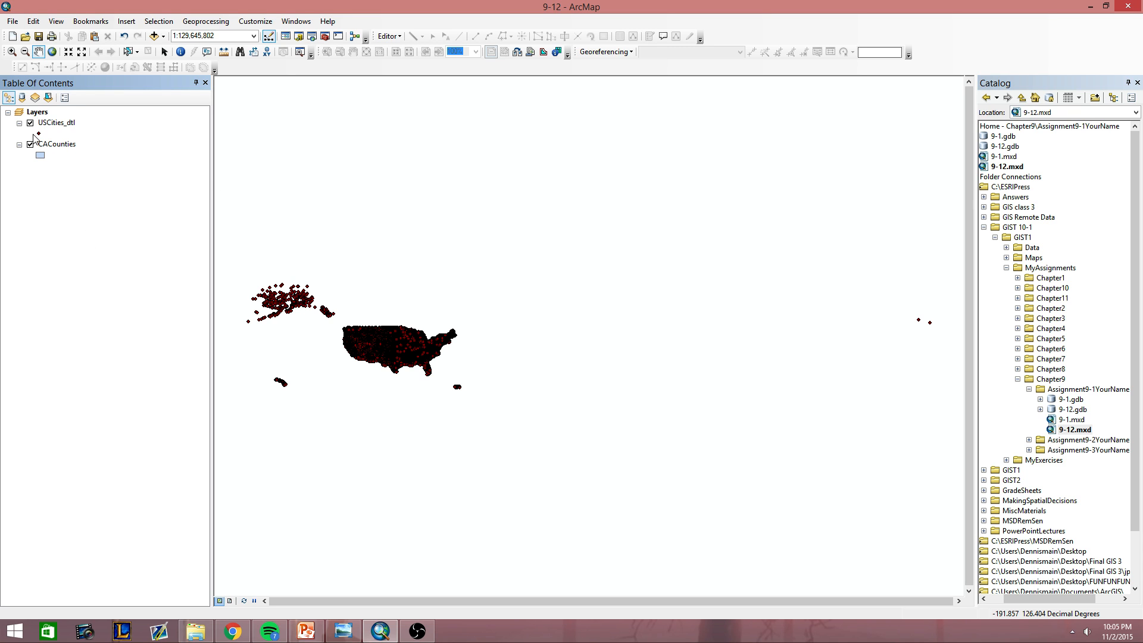
# Open the Layers data frame properties and consult the UTM zones image in Windows Photo Viewer for California's zone.
pyautogui.rightClick(39, 113)
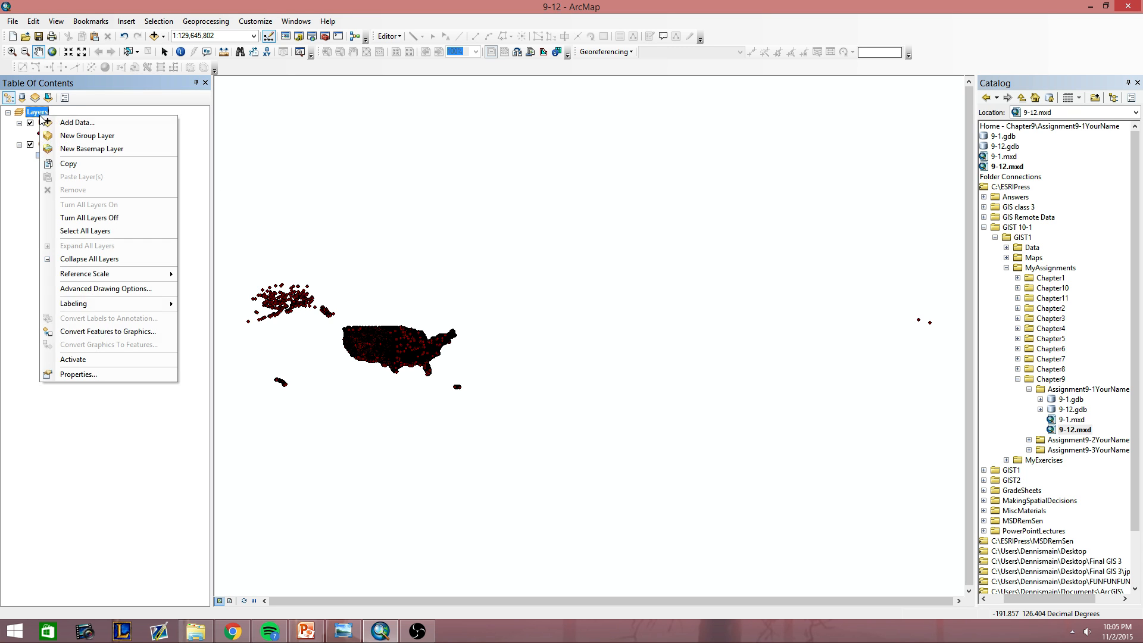
pyautogui.click(83, 375)
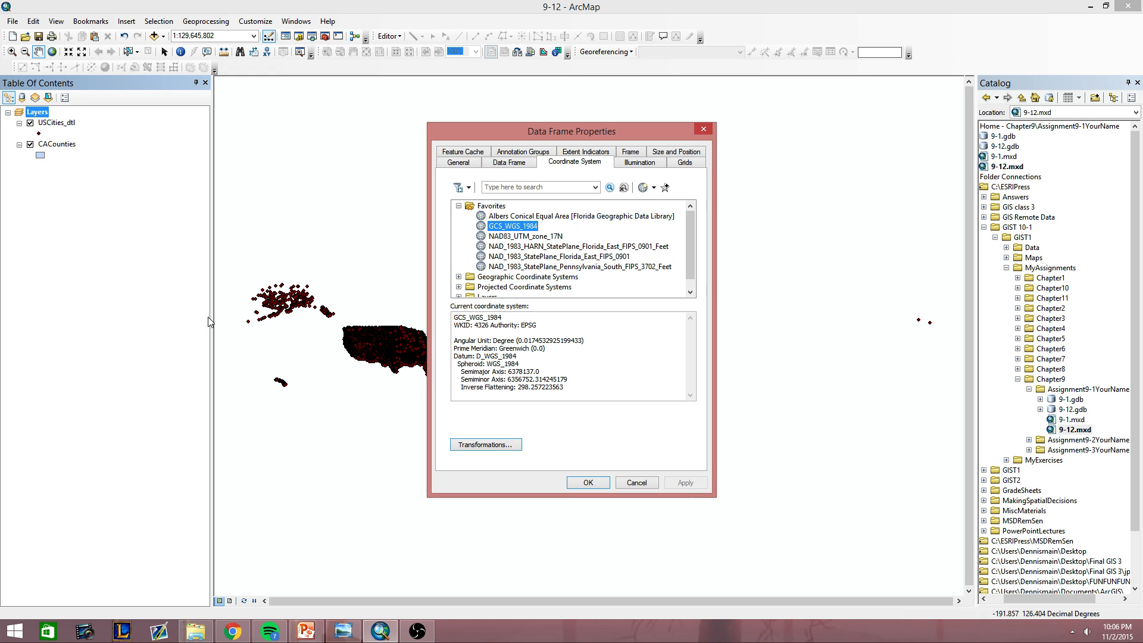
pyautogui.click(345, 635)
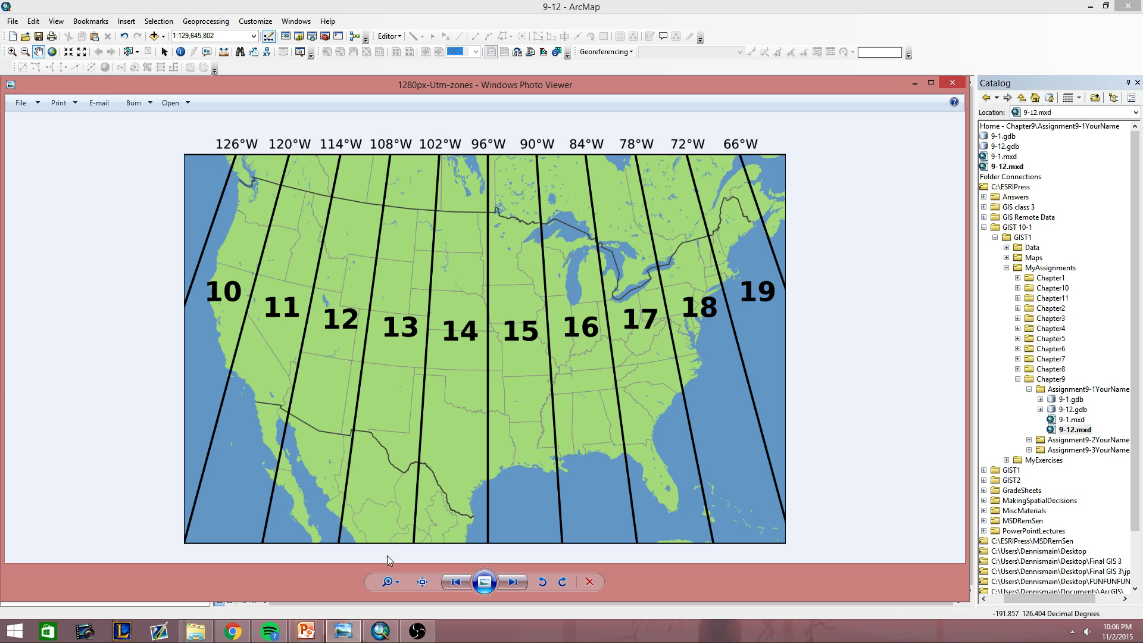
pyautogui.click(380, 630)
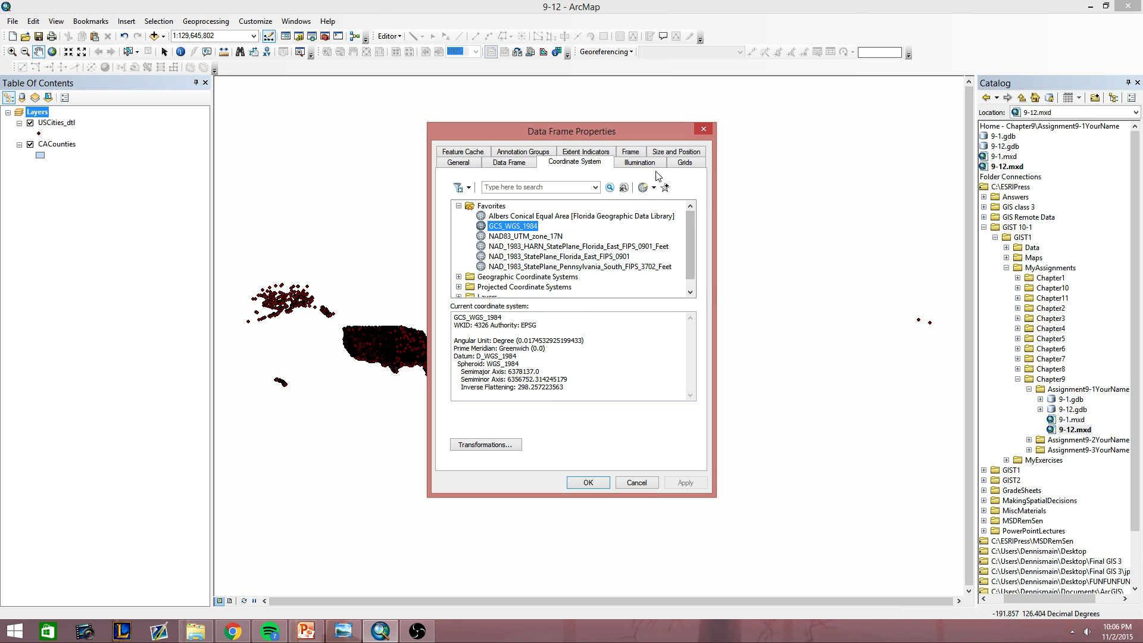
# Search for utm coordinate systems and assign the North America NAD 1983 (2011) UTM Zone 11N projection to the data frame.
pyautogui.click(544, 189)
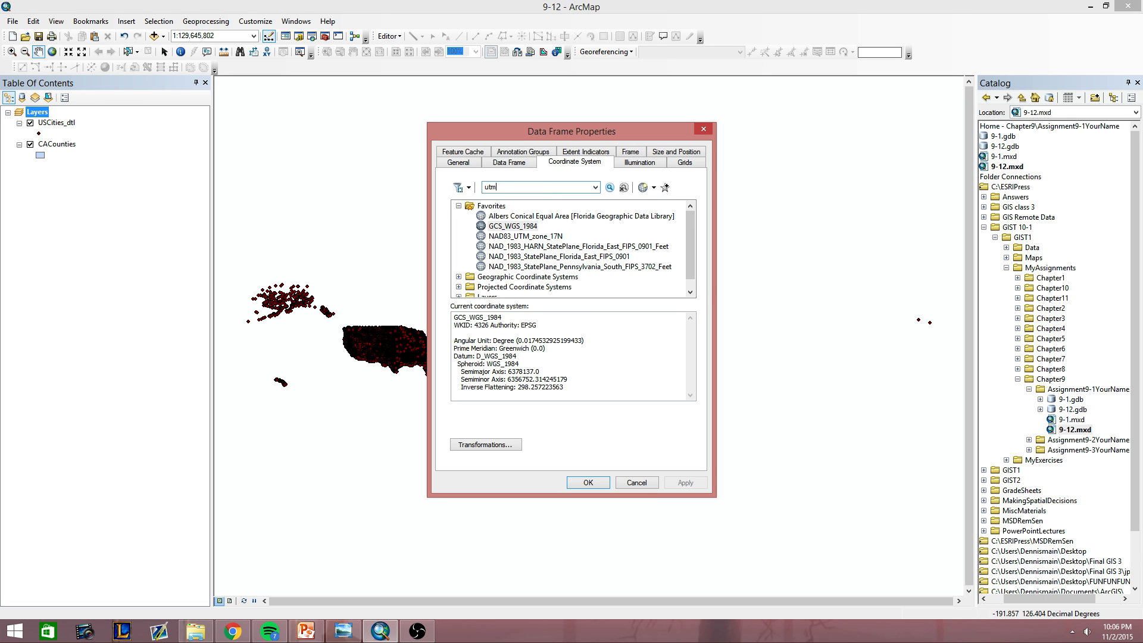
pyautogui.press('Return')
pyautogui.click(458, 238)
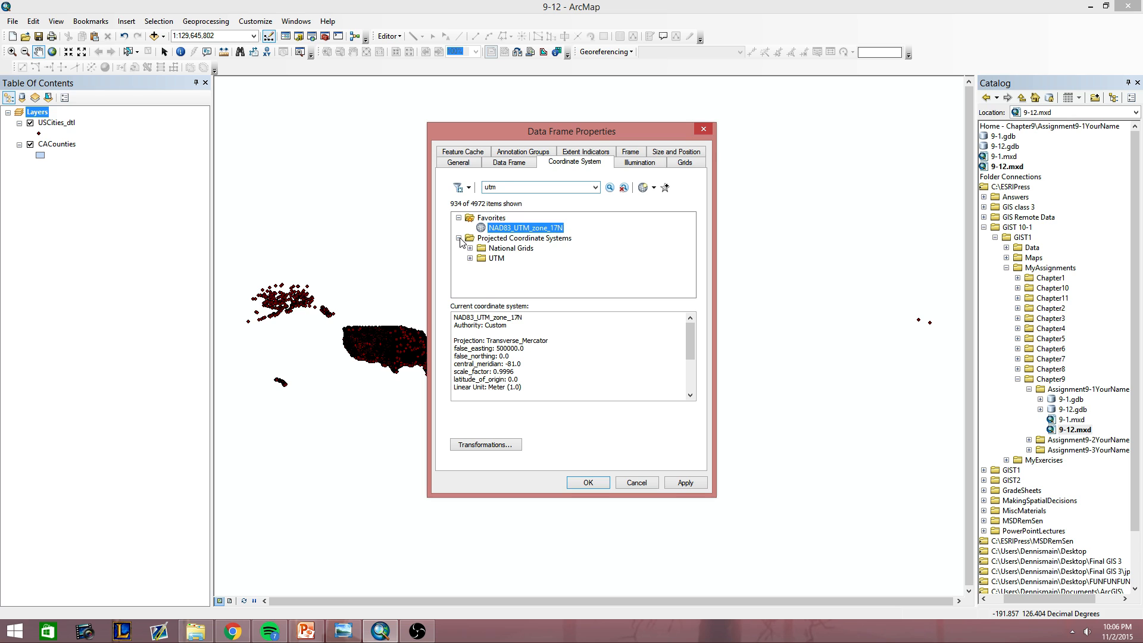
pyautogui.click(470, 258)
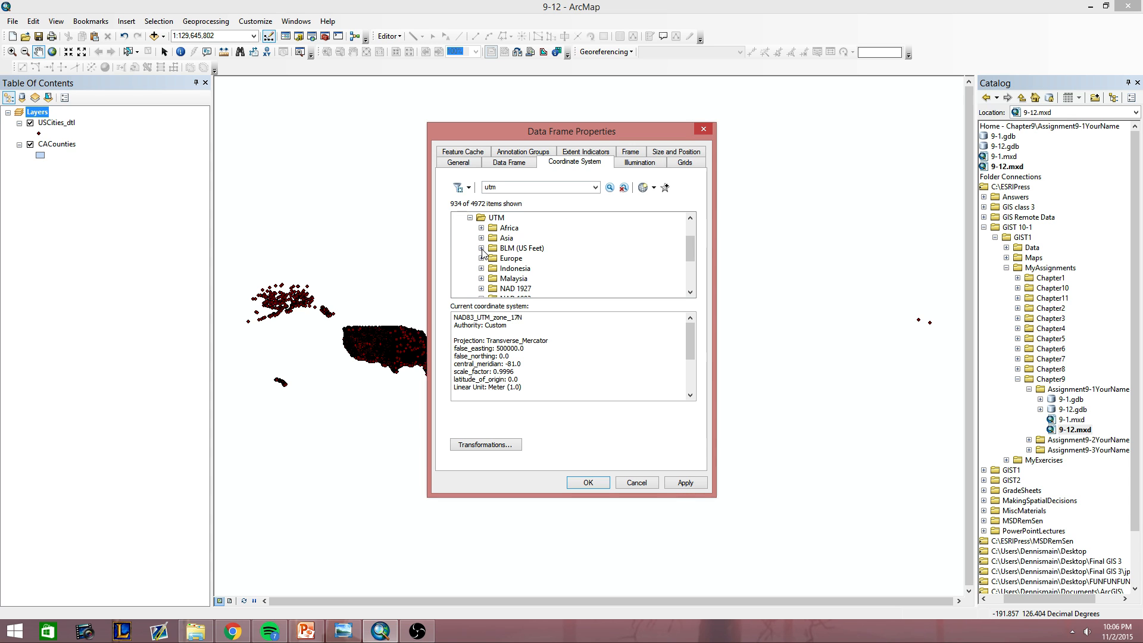
pyautogui.scroll(-3, 497, 286)
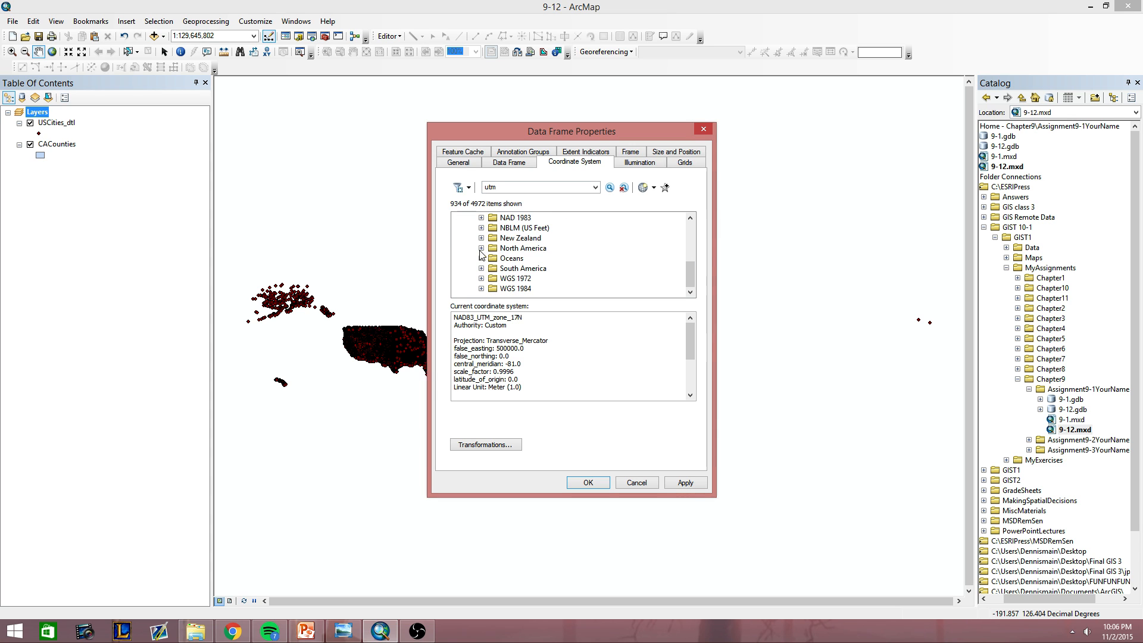
pyautogui.click(481, 251)
pyautogui.scroll(-5, 513, 251)
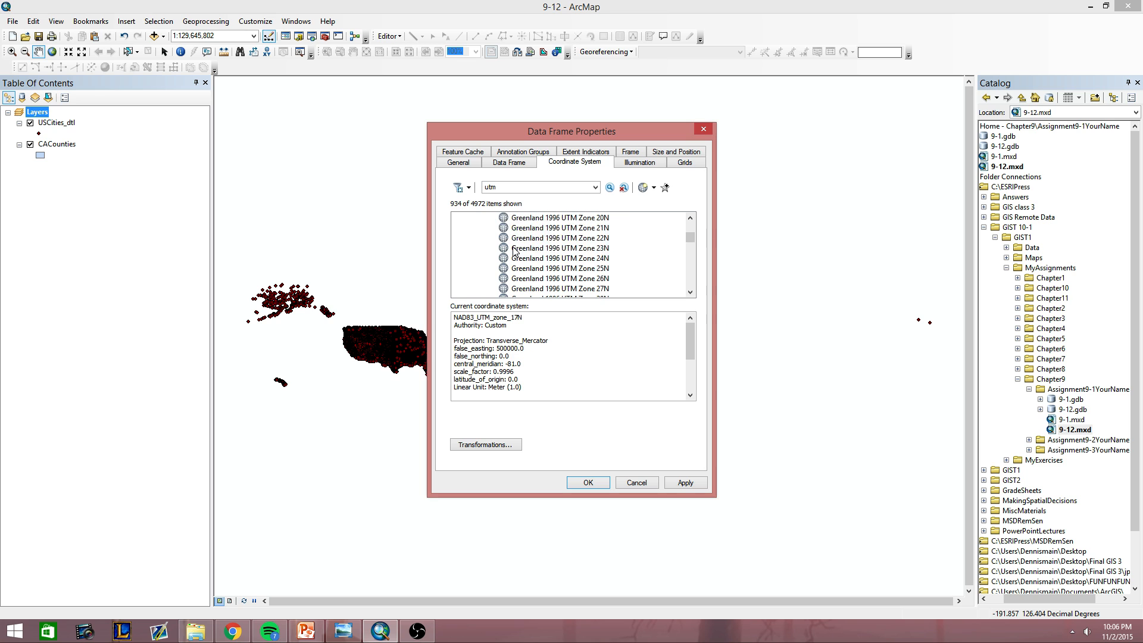
pyautogui.click(529, 269)
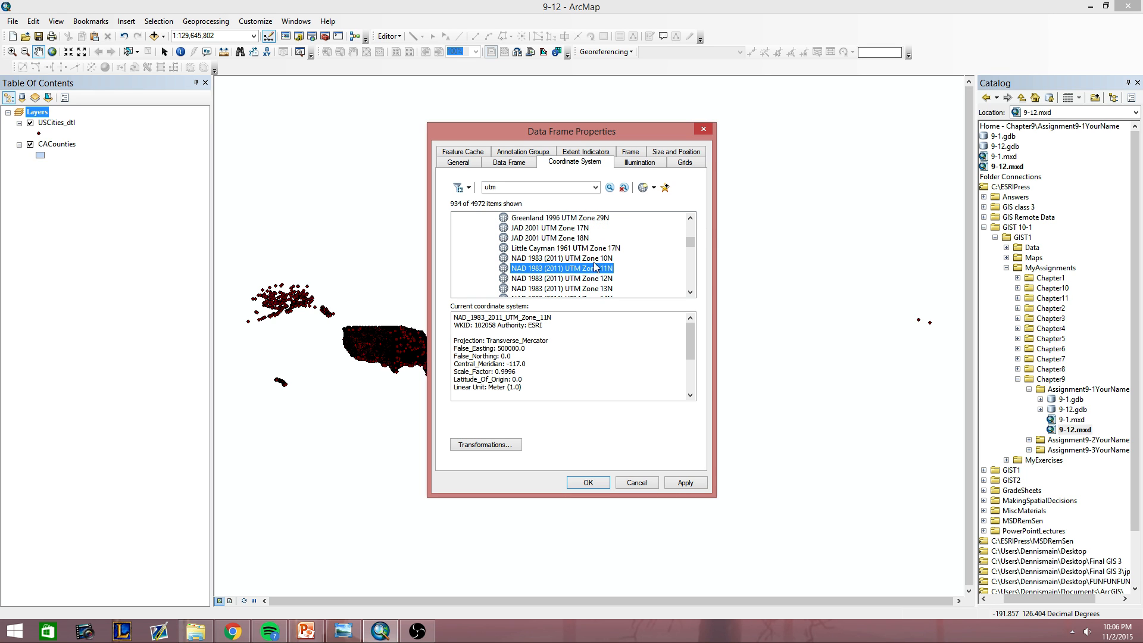
pyautogui.click(606, 482)
pyautogui.click(502, 338)
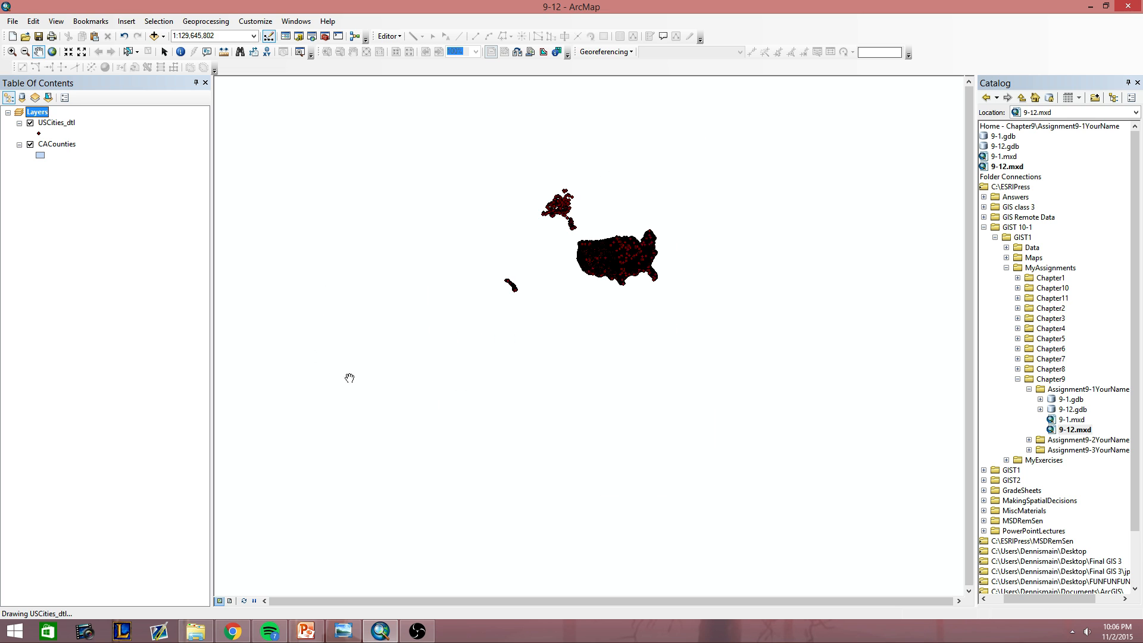
# Zoom the map to the extent of the CACounties layer.
pyautogui.rightClick(52, 119)
pyautogui.rightClick(44, 142)
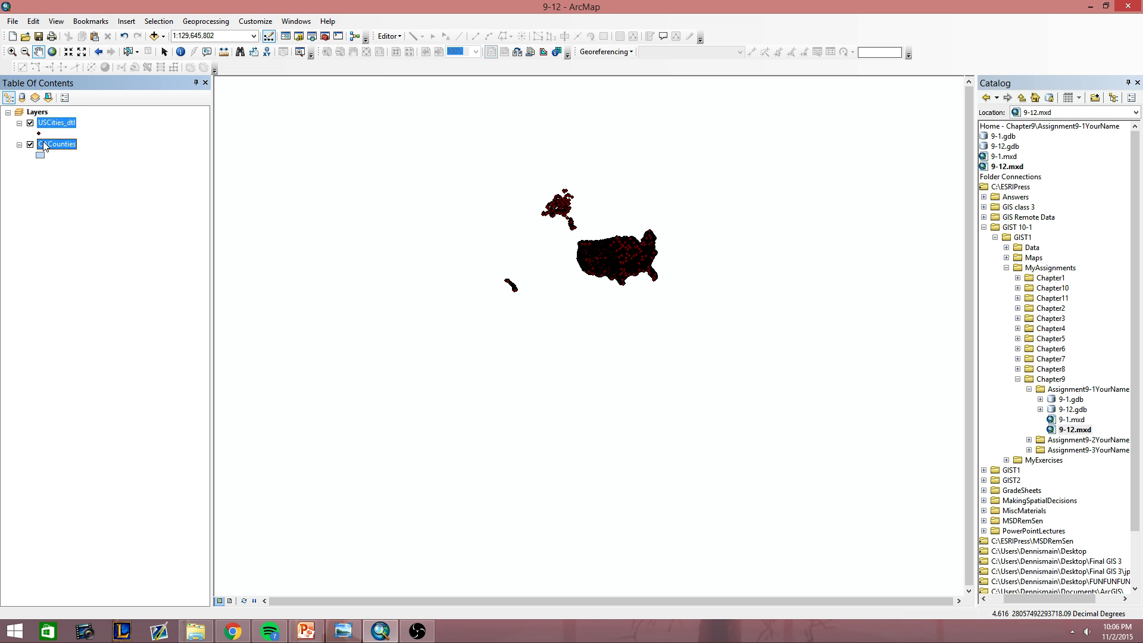
pyautogui.click(83, 204)
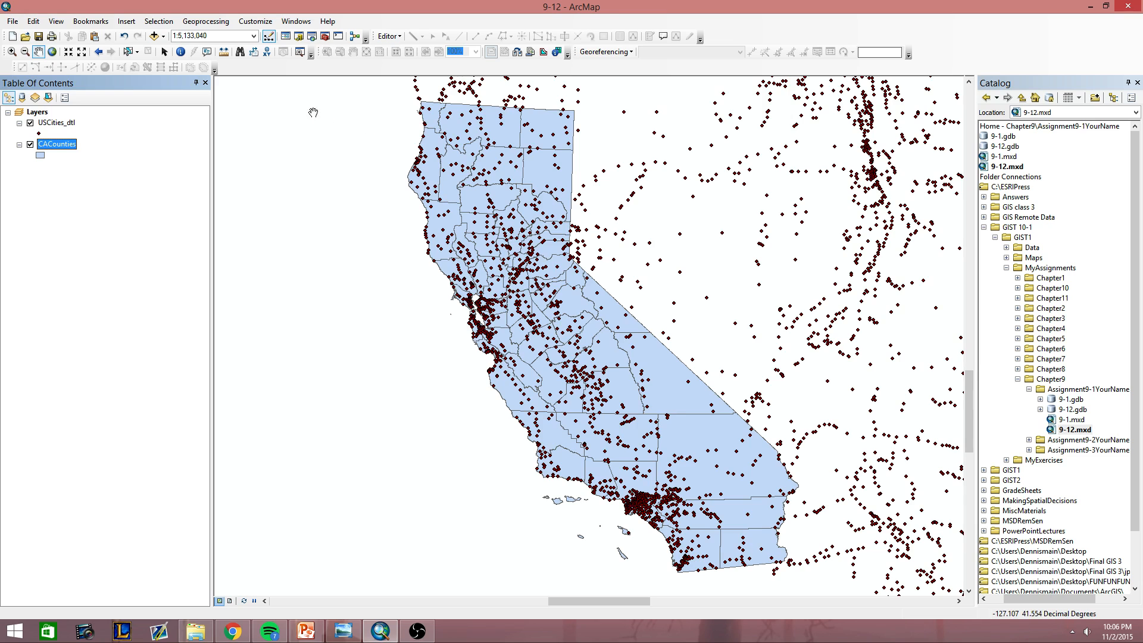
# Add the Earthquakes.dbf table from the DataFiles folder inside GIST1\Data to the map.
pyautogui.click(163, 36)
pyautogui.click(184, 50)
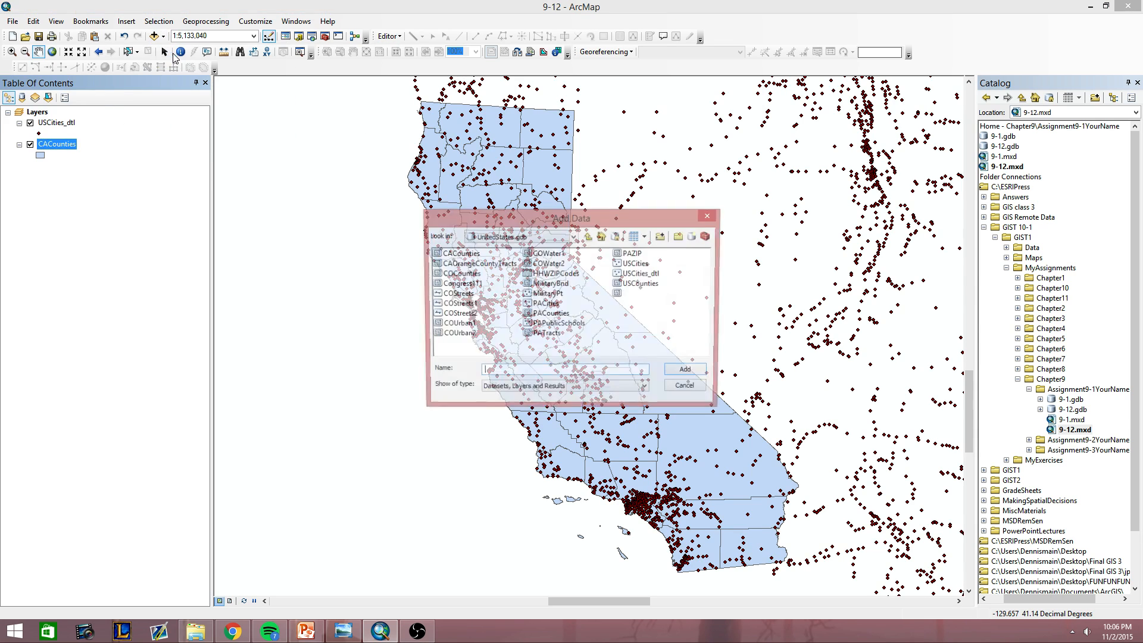
pyautogui.click(573, 236)
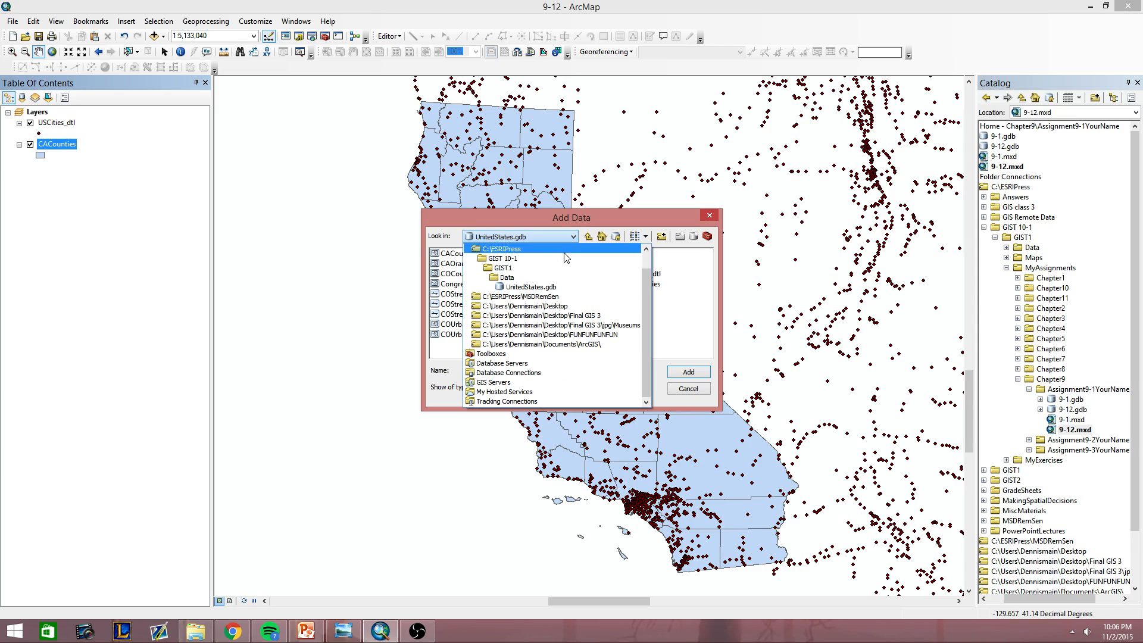
pyautogui.click(563, 278)
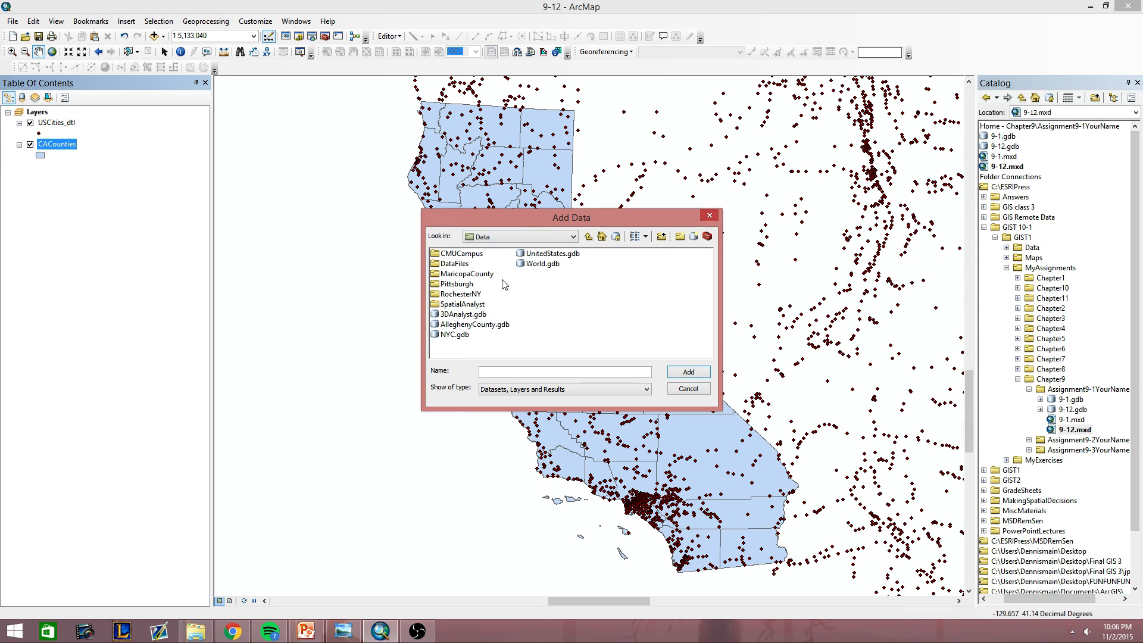
pyautogui.doubleClick(454, 263)
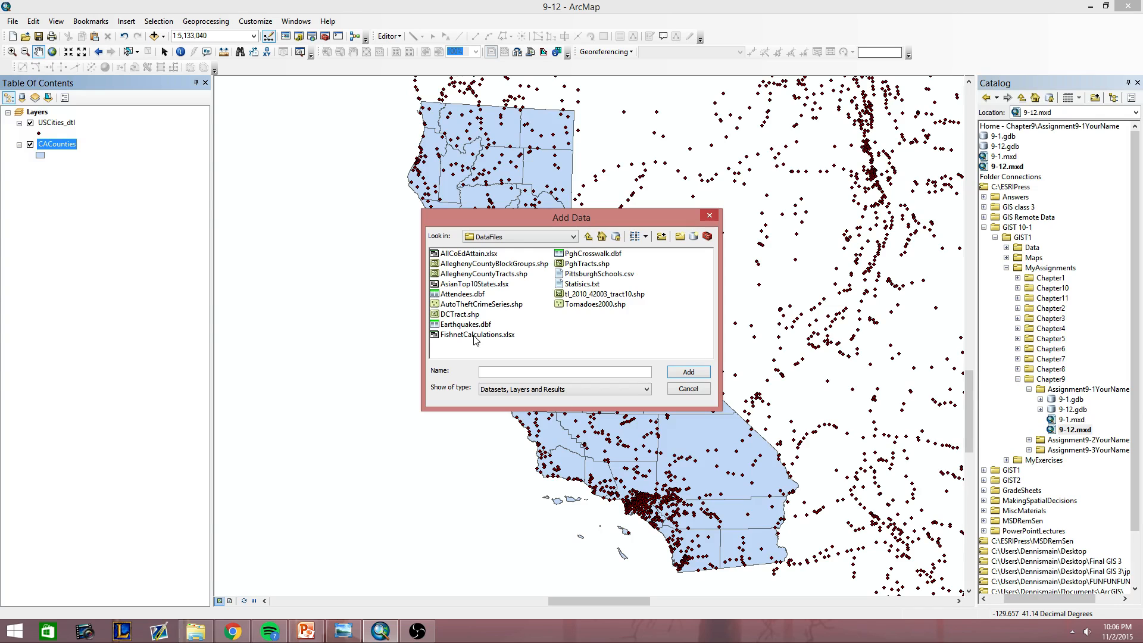
pyautogui.doubleClick(456, 326)
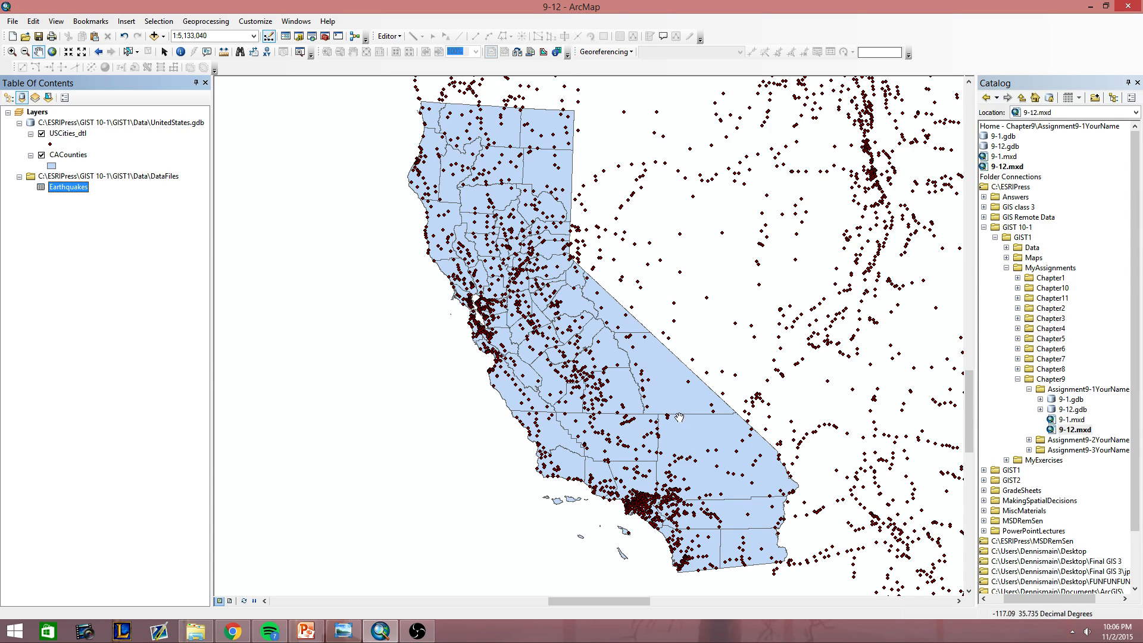
pyautogui.rightClick(82, 159)
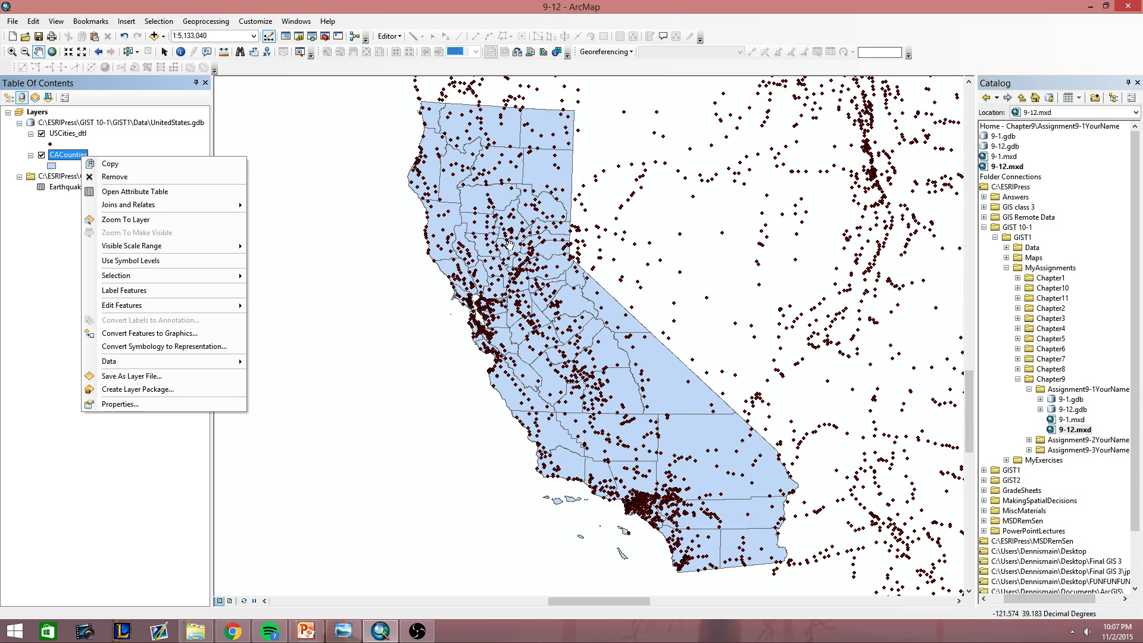
pyautogui.click(132, 191)
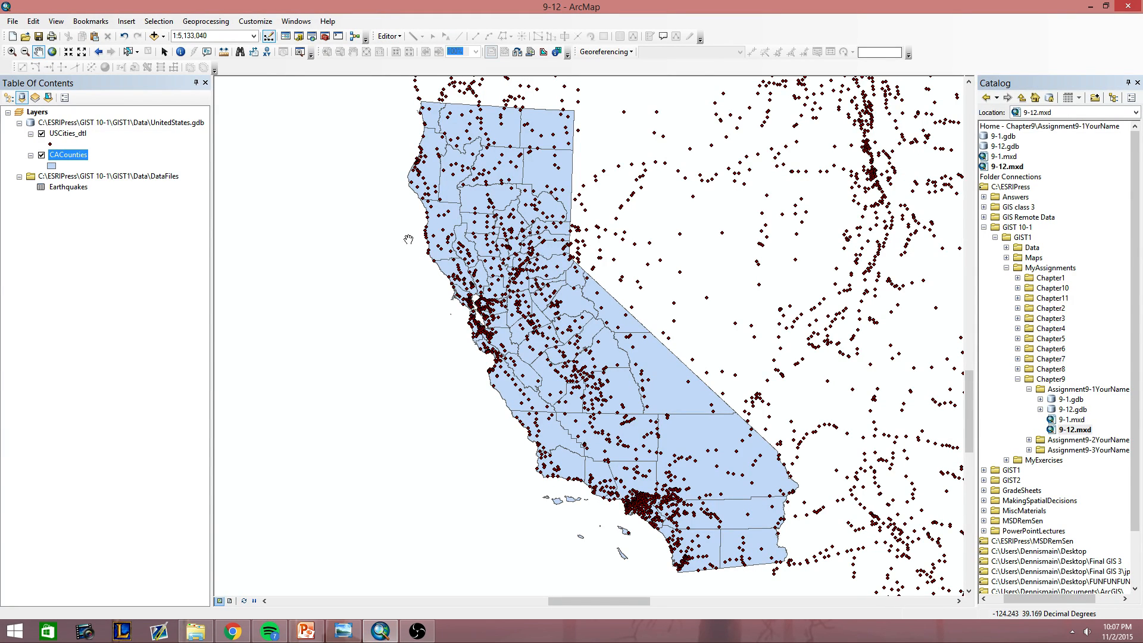
pyautogui.rightClick(74, 157)
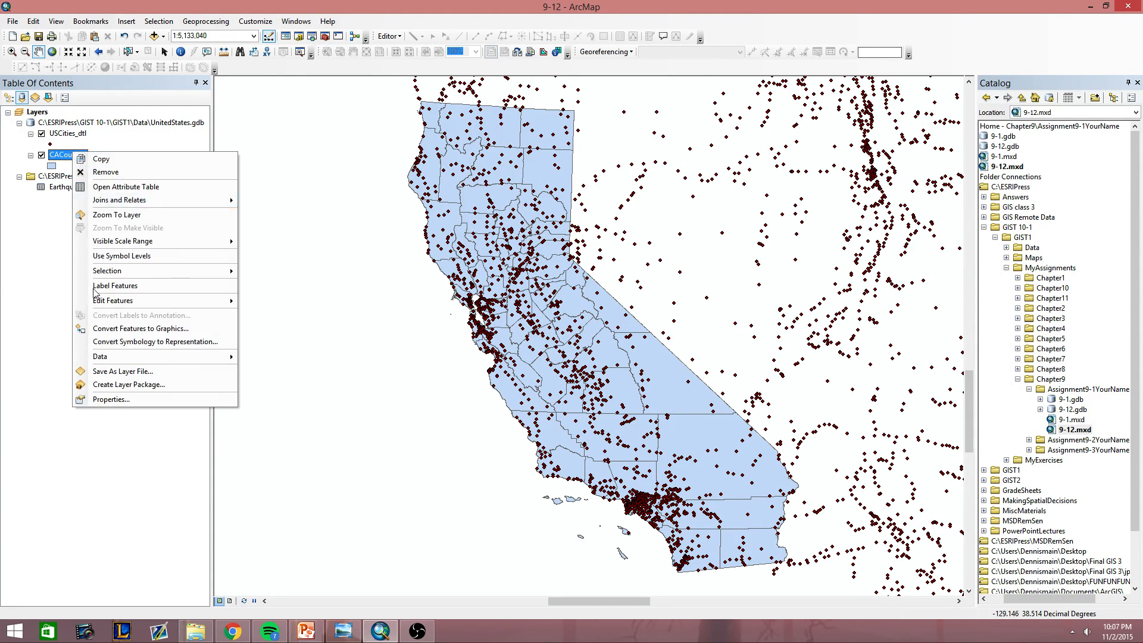
pyautogui.rightClick(78, 134)
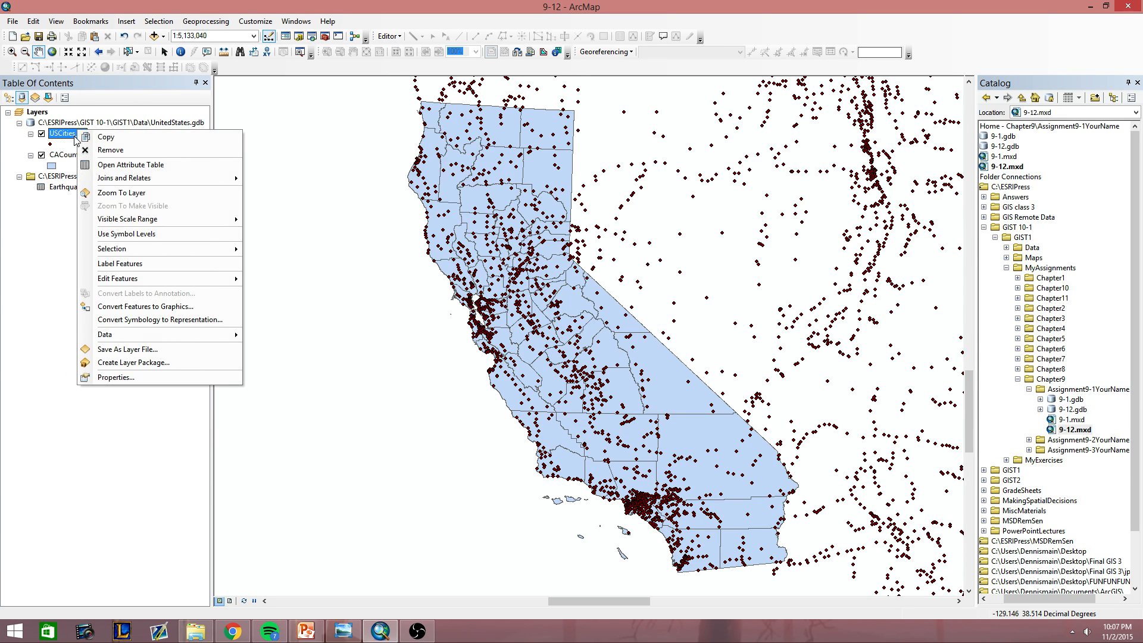
pyautogui.click(4, 328)
# Build a definition query for USCities_dtl with the condition "POP2007" <> -99999 and verify the expression.
pyautogui.rightClick(82, 139)
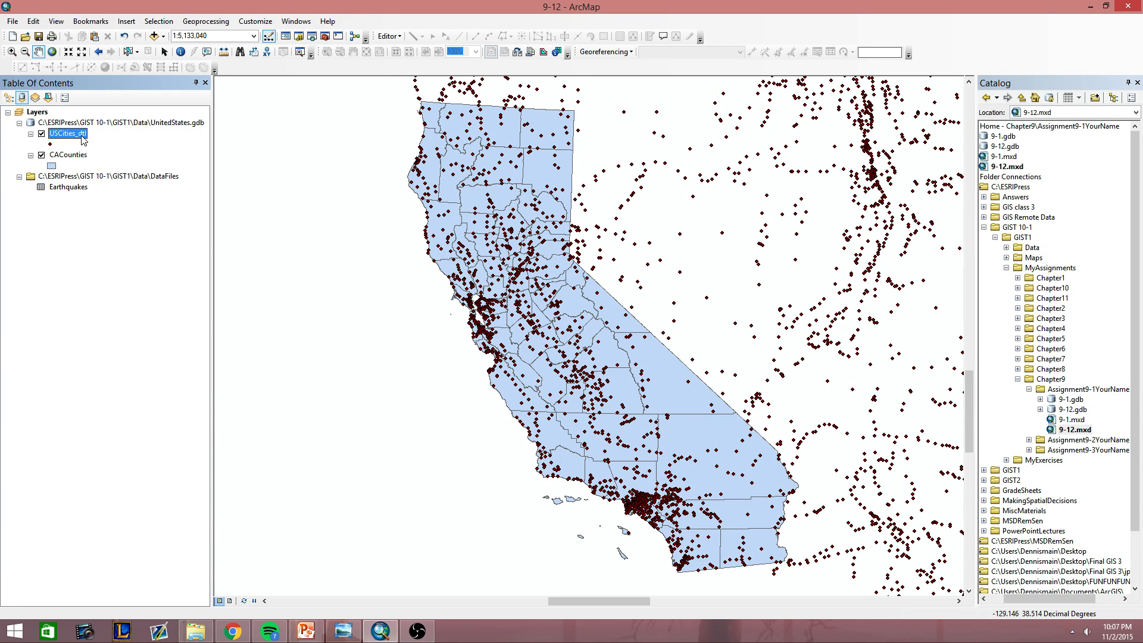
pyautogui.click(121, 384)
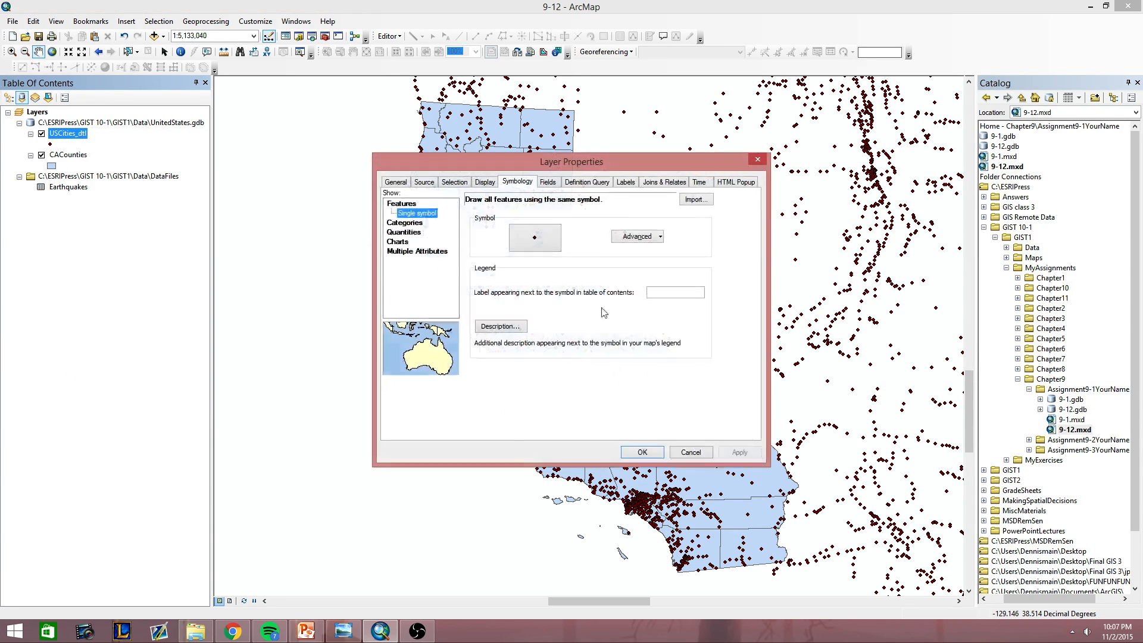
pyautogui.click(588, 182)
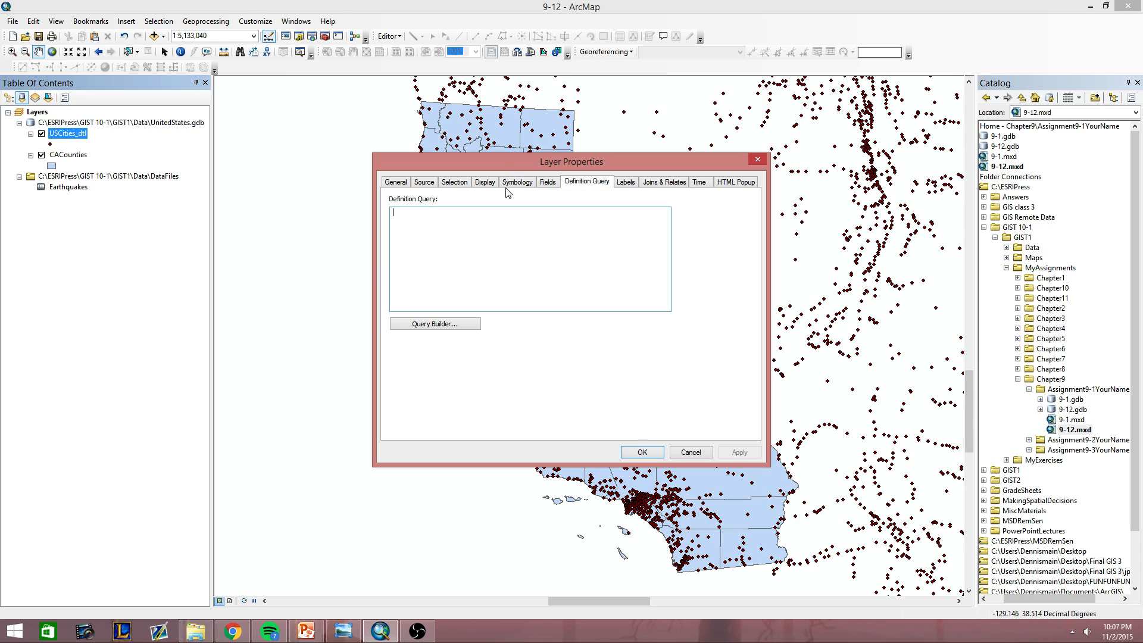
pyautogui.click(442, 325)
pyautogui.click(483, 222)
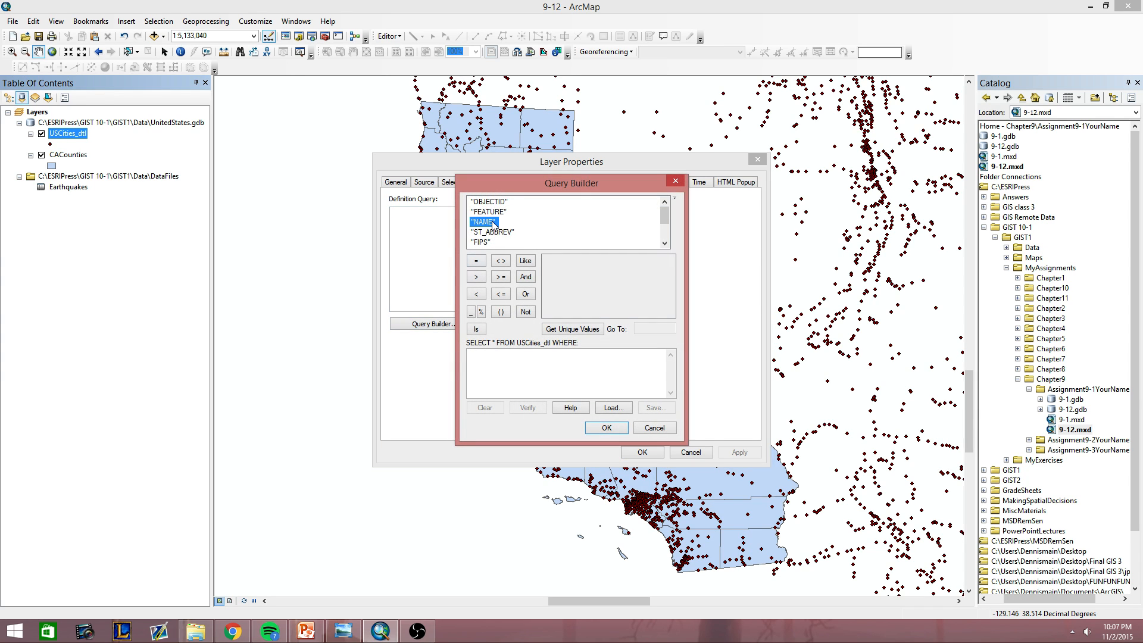
pyautogui.scroll(-2, 497, 231)
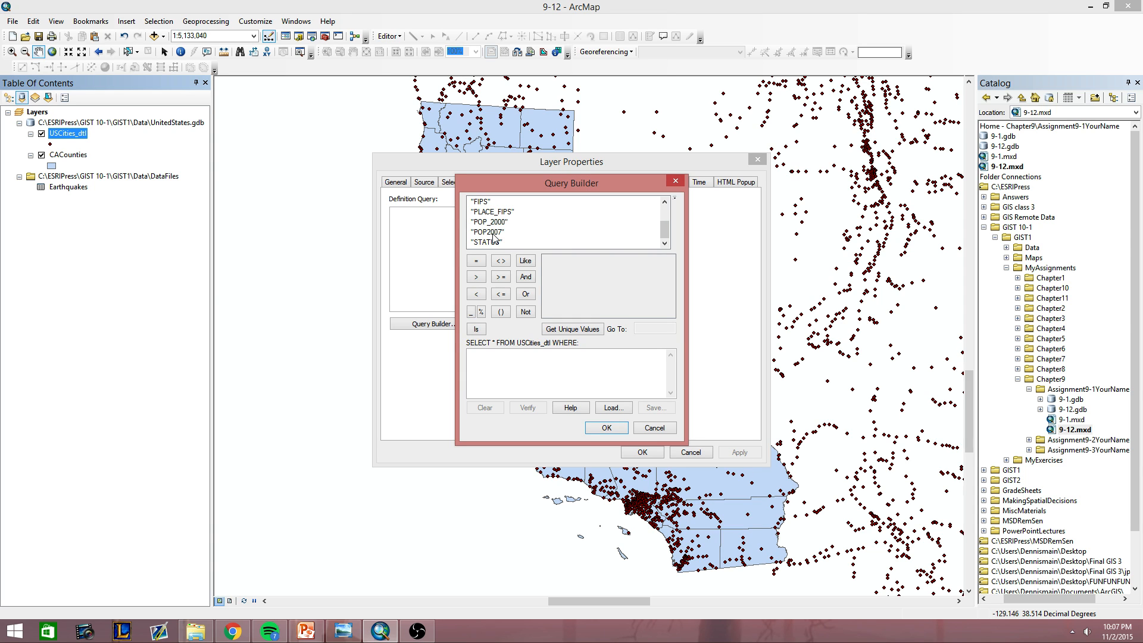
pyautogui.doubleClick(493, 233)
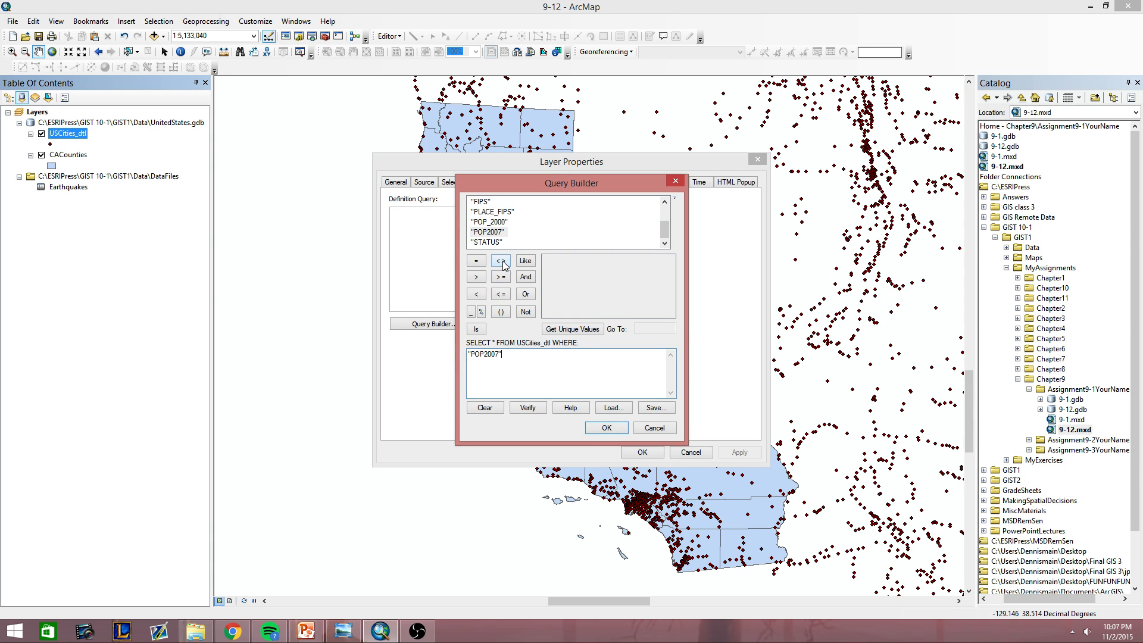
pyautogui.click(589, 332)
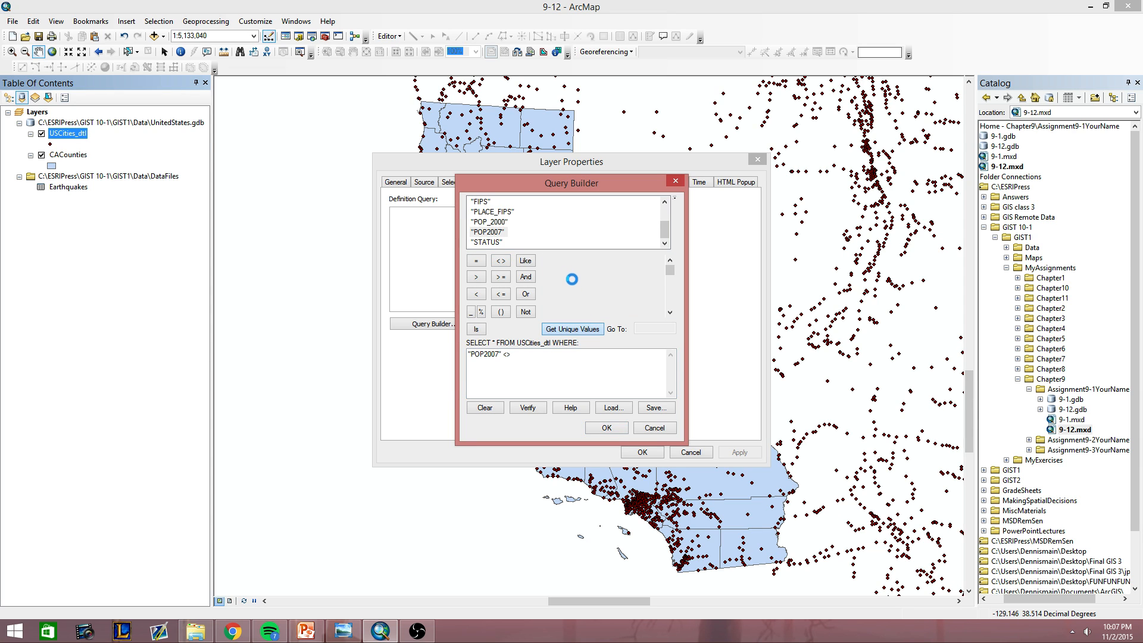
pyautogui.doubleClick(555, 260)
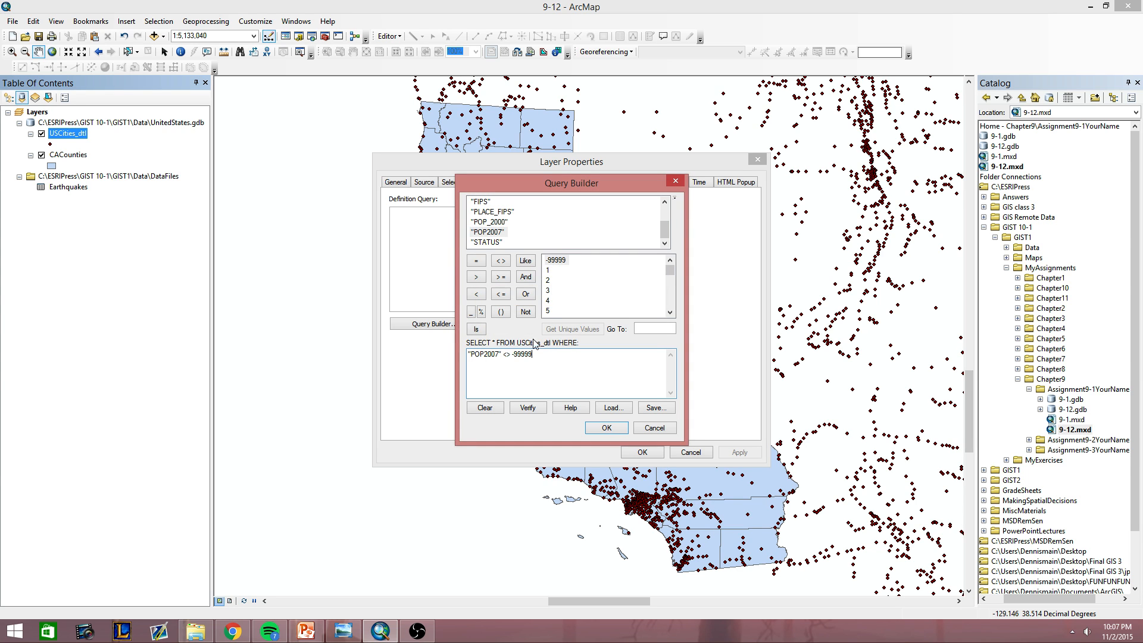
pyautogui.click(528, 407)
pyautogui.click(620, 352)
# Extend the USCities_dtl query with an AND condition restricting "ST_ABBREV" to 'CA'.
pyautogui.click(491, 222)
pyautogui.scroll(2, 497, 226)
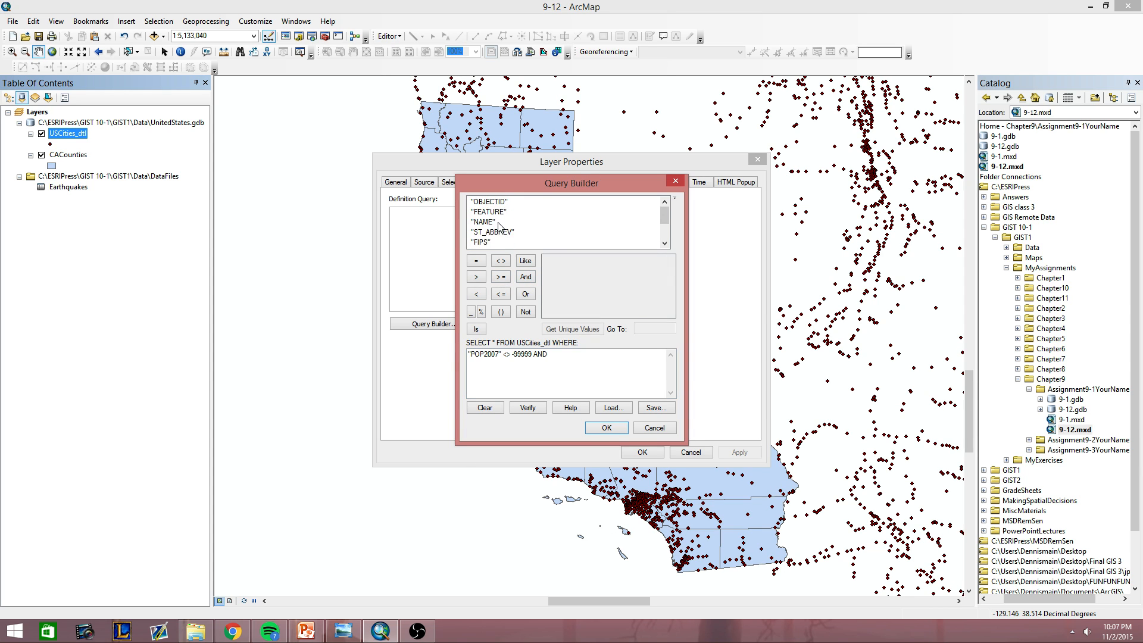
pyautogui.scroll(1, 500, 224)
pyautogui.scroll(-1, 500, 225)
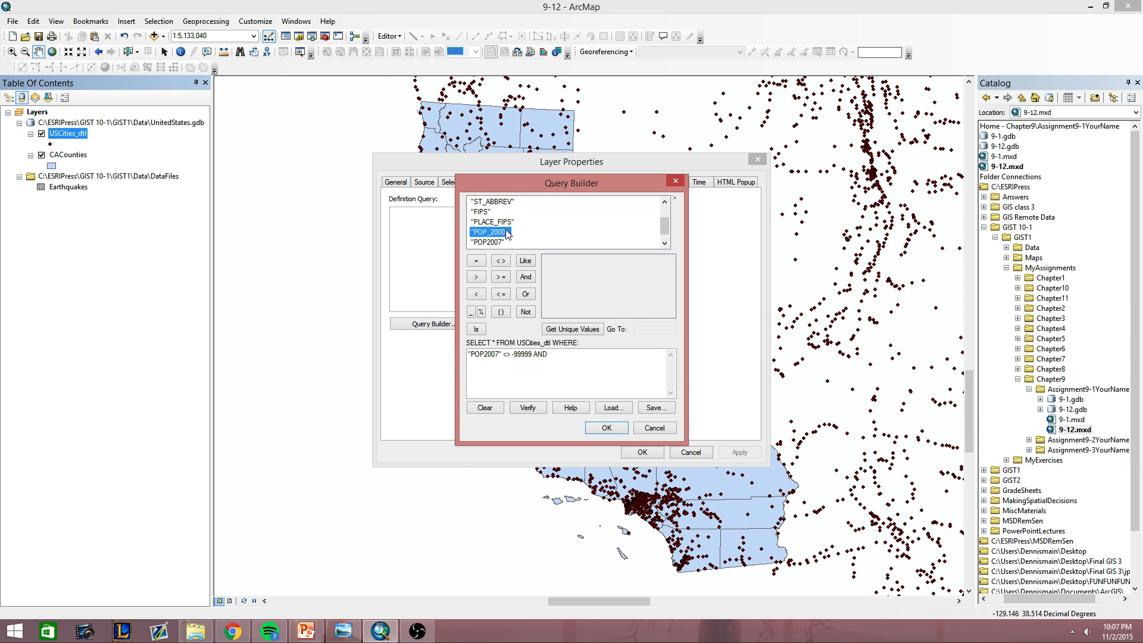
pyautogui.scroll(1, 505, 225)
pyautogui.doubleClick(500, 232)
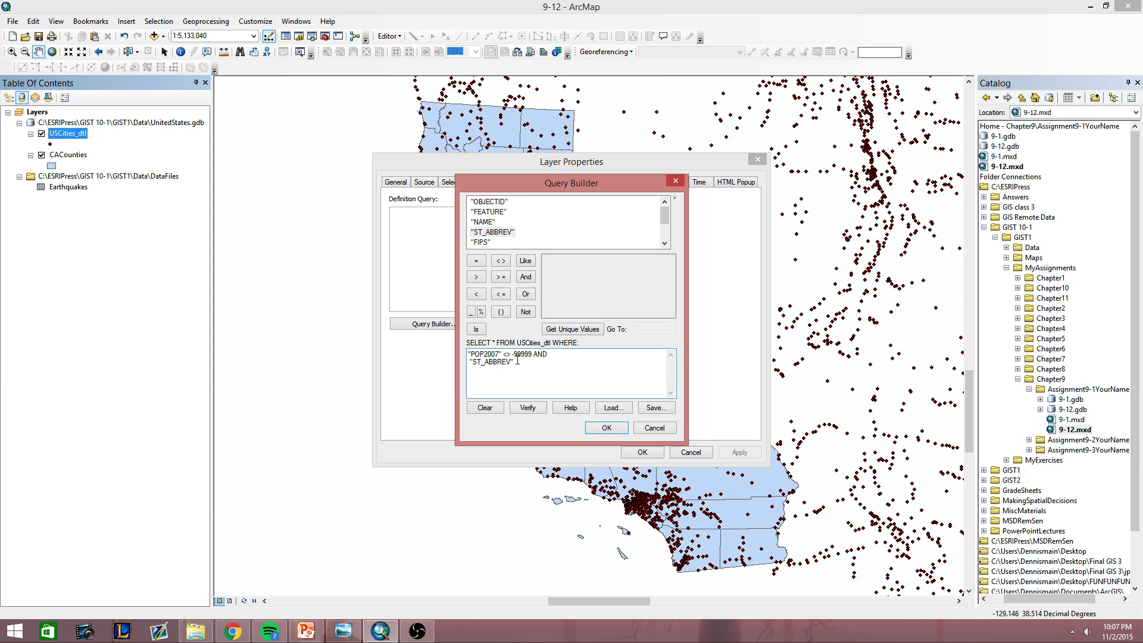
pyautogui.click(476, 260)
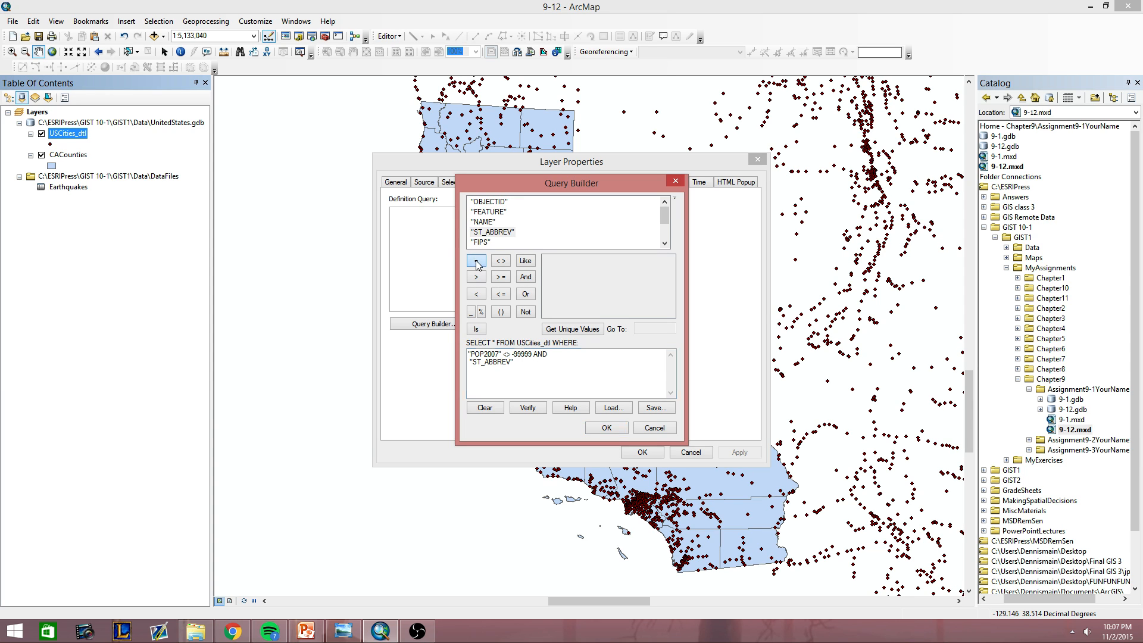
pyautogui.click(571, 329)
pyautogui.doubleClick(551, 300)
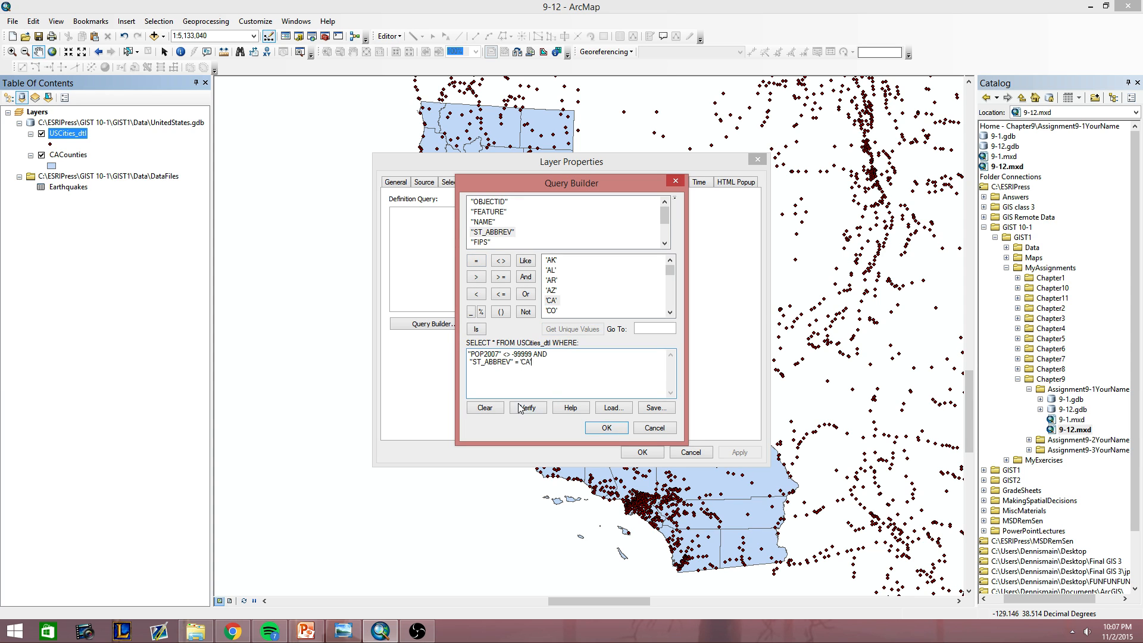
# Verify the combined population and state query and apply it to the USCities_dtl layer.
pyautogui.click(527, 407)
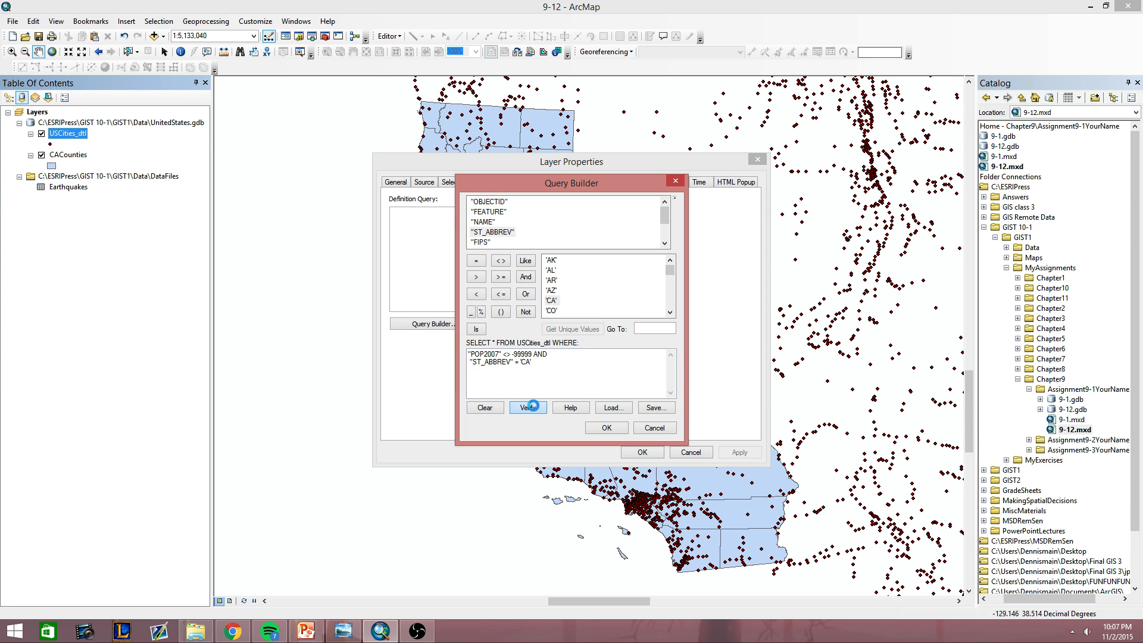
pyautogui.click(622, 352)
pyautogui.click(606, 428)
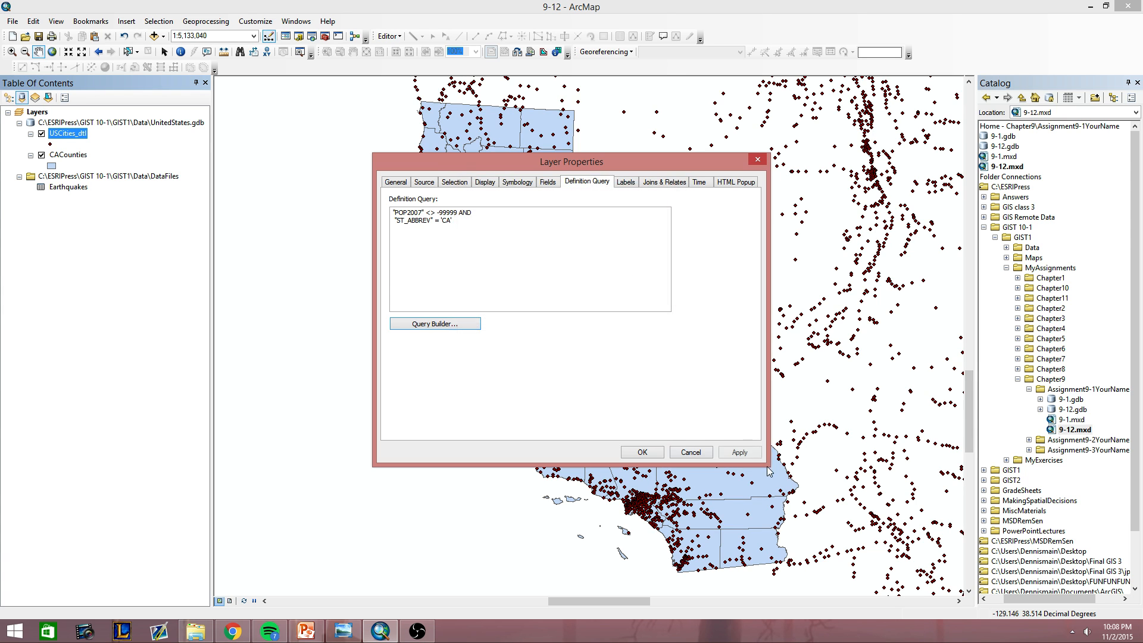
pyautogui.click(642, 452)
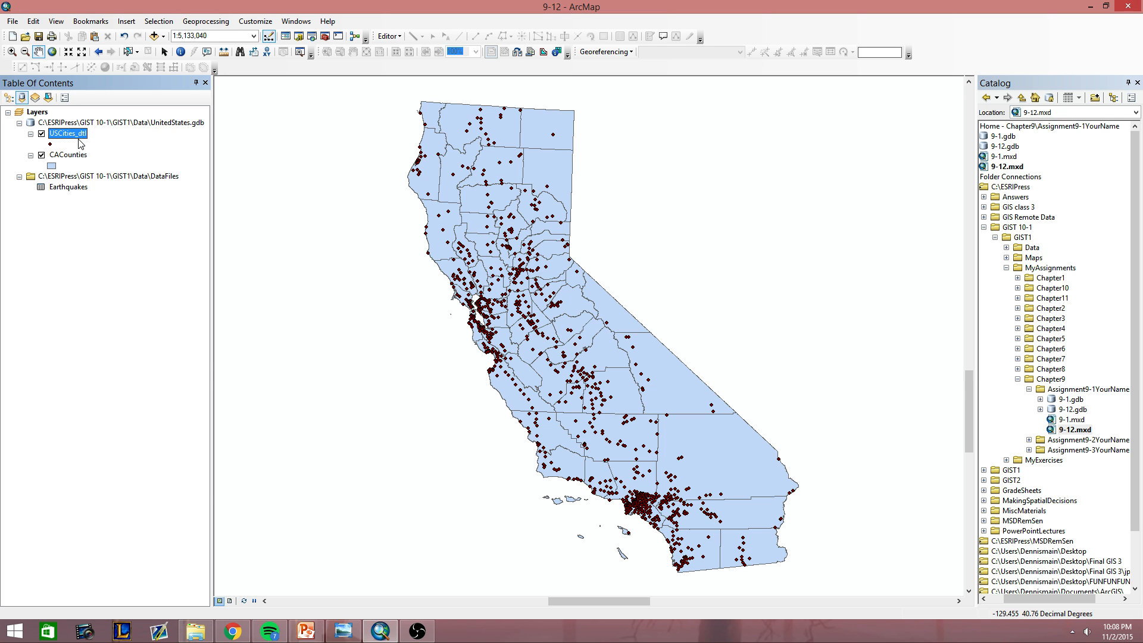
# Export all USCities_dtl features to 9-12.gdb as CACities, using the layer's source coordinate system, and add the result to the map.
pyautogui.rightClick(79, 140)
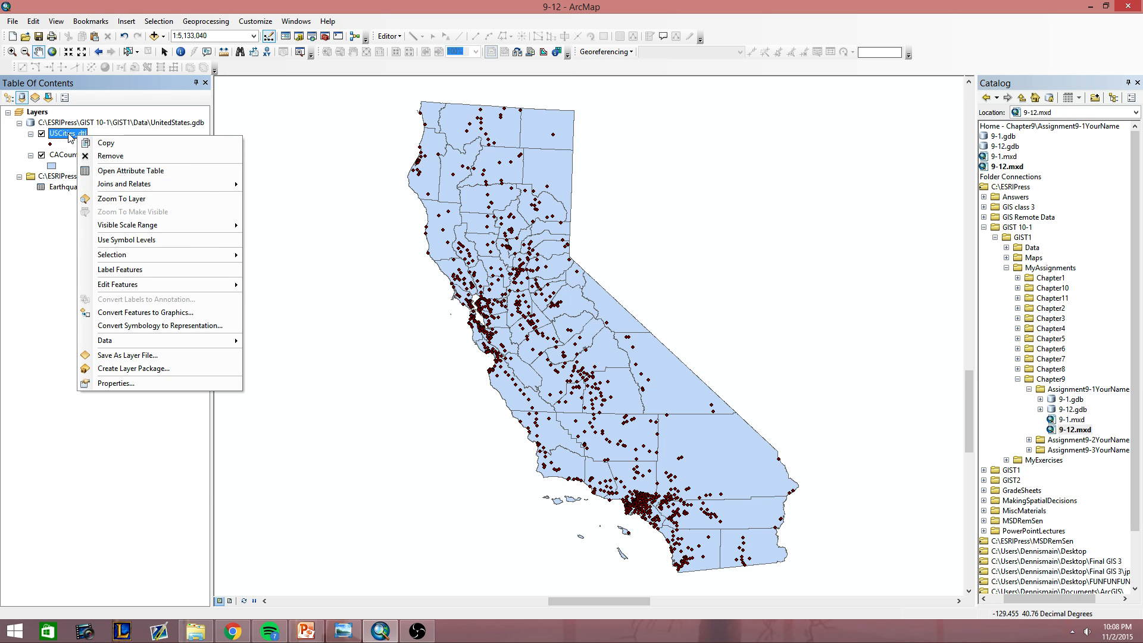
pyautogui.moveTo(122, 342)
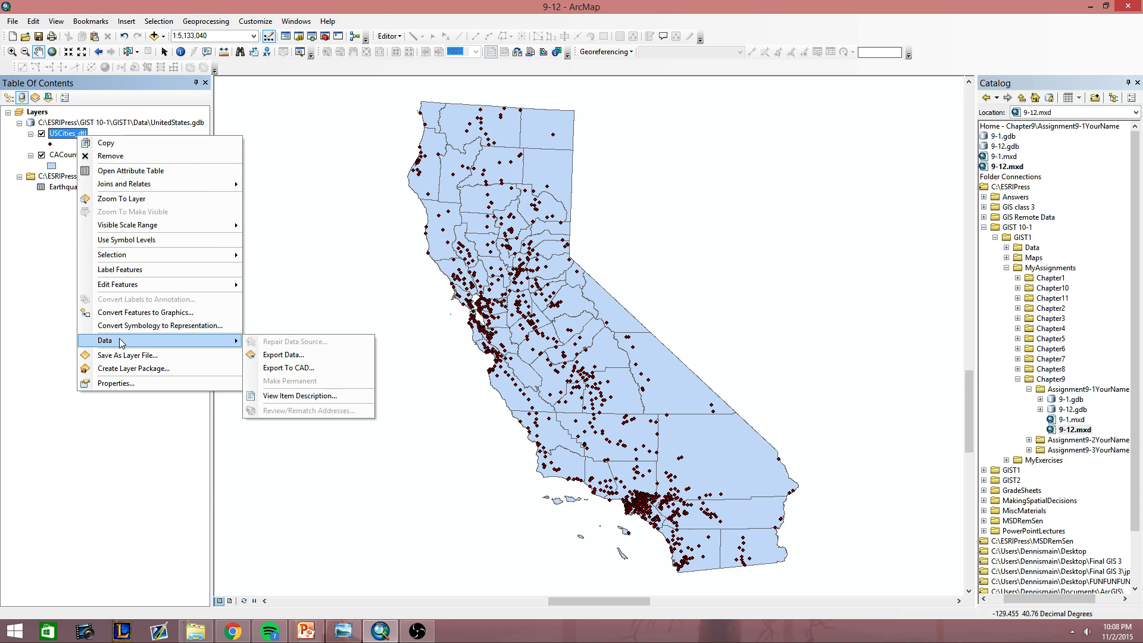
pyautogui.click(278, 356)
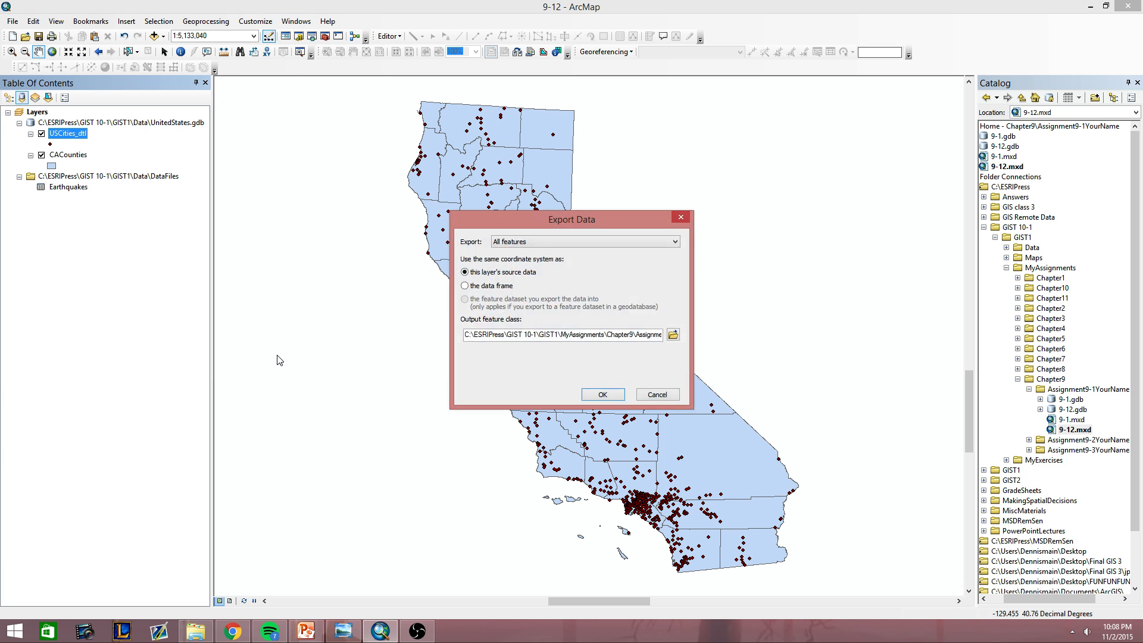
pyautogui.click(673, 335)
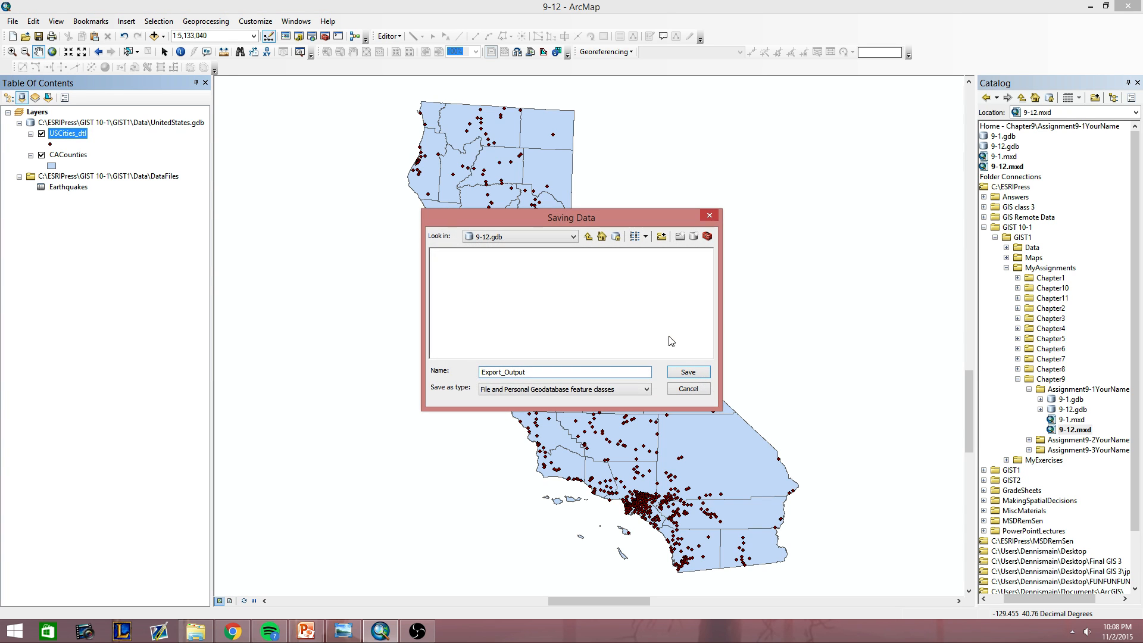
pyautogui.click(540, 239)
pyautogui.click(517, 257)
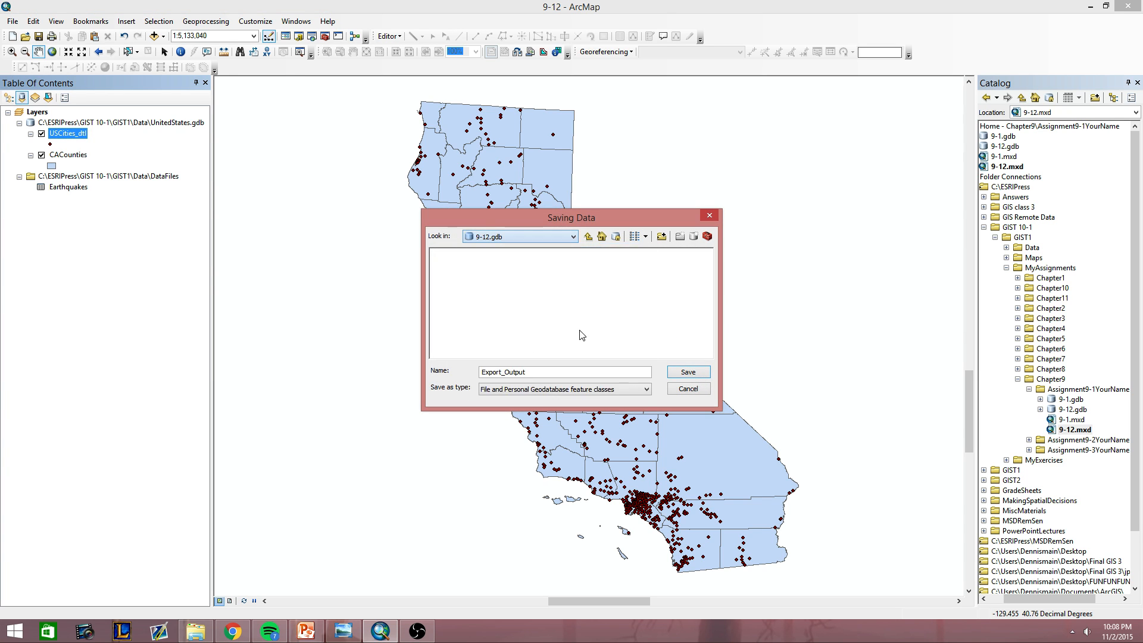
pyautogui.doubleClick(539, 370)
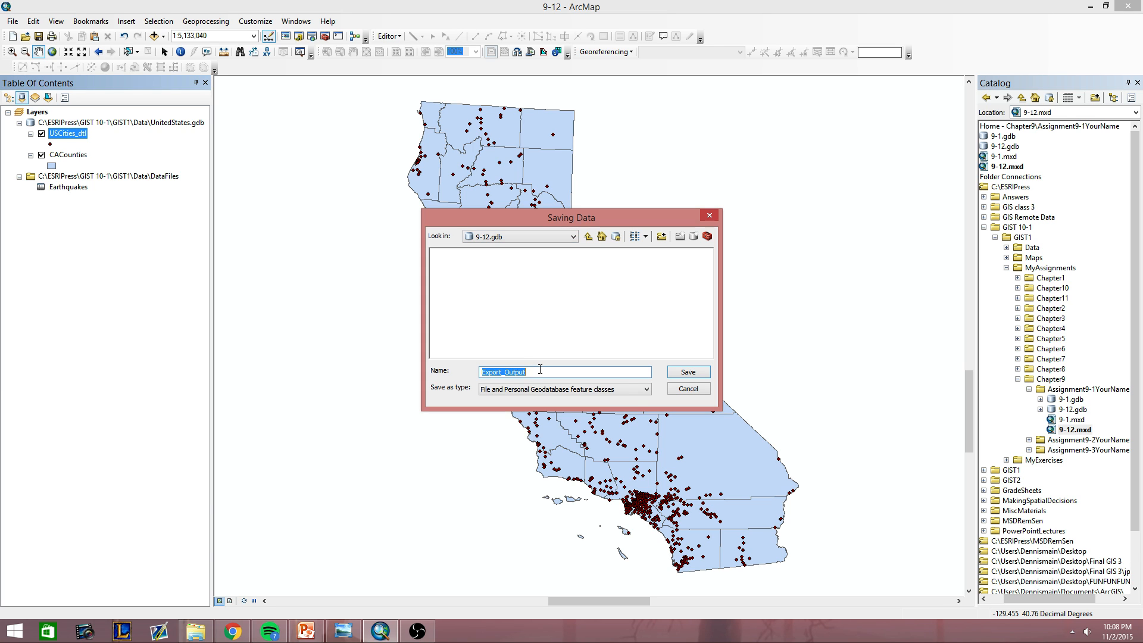
pyautogui.write('CACities')
pyautogui.click(698, 373)
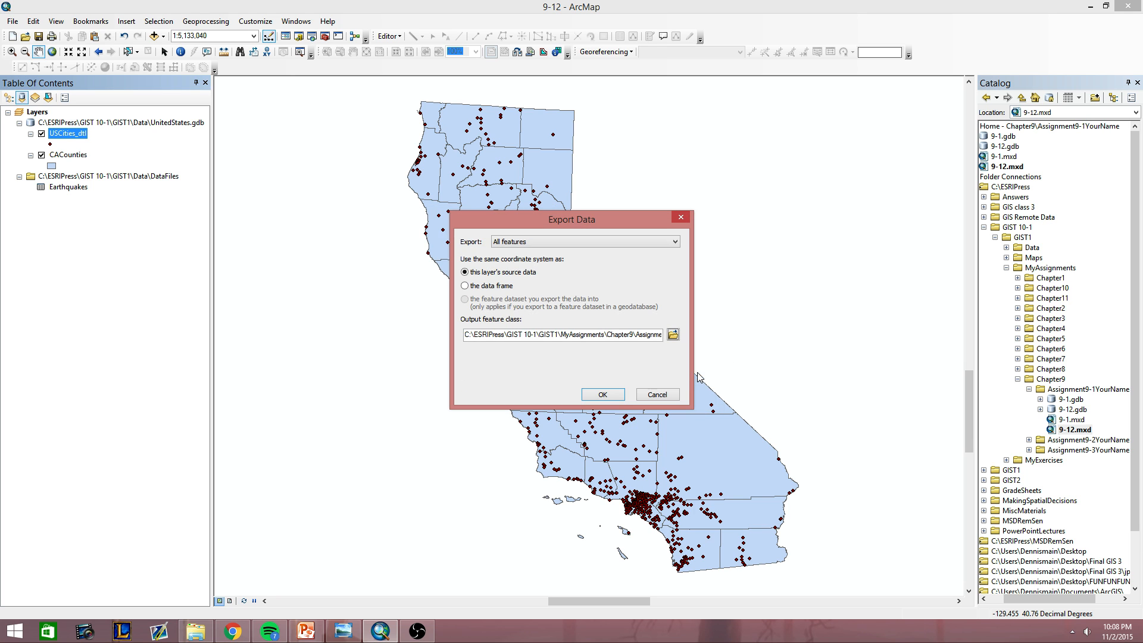
pyautogui.click(594, 392)
pyautogui.click(615, 355)
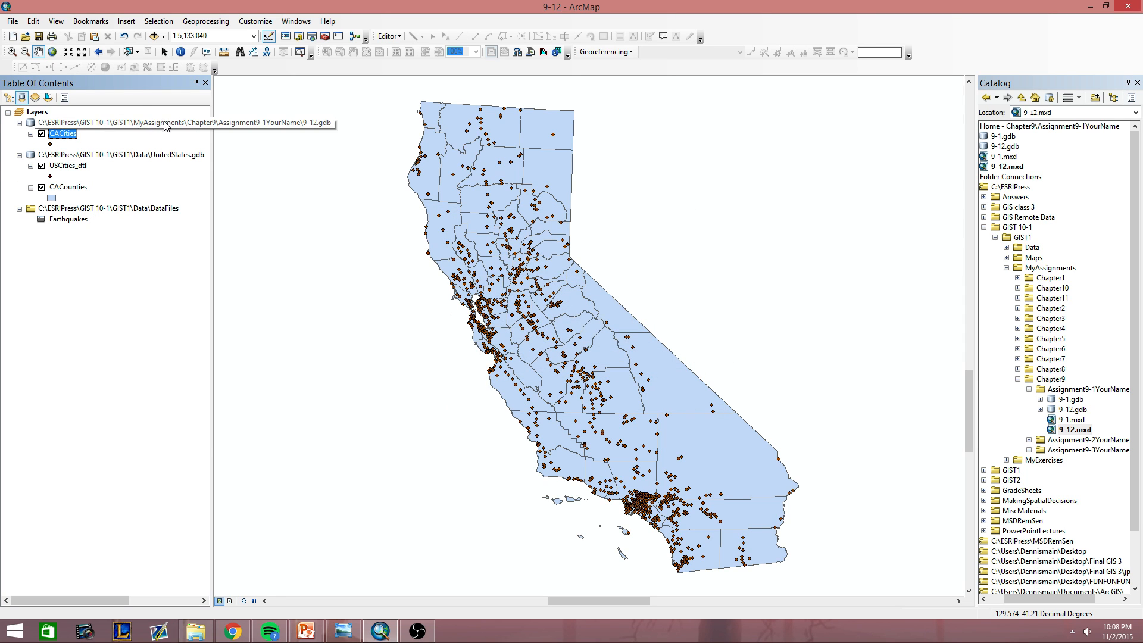
# Remove the USCities_dtl layer from the map.
pyautogui.click(8, 97)
pyautogui.click(22, 97)
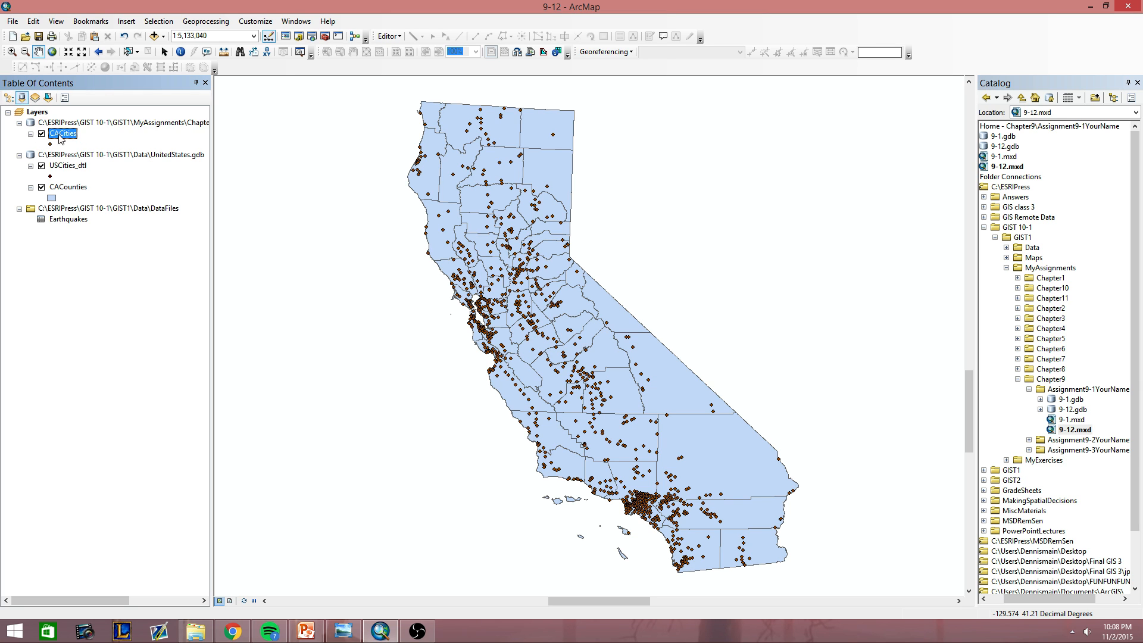
pyautogui.rightClick(70, 166)
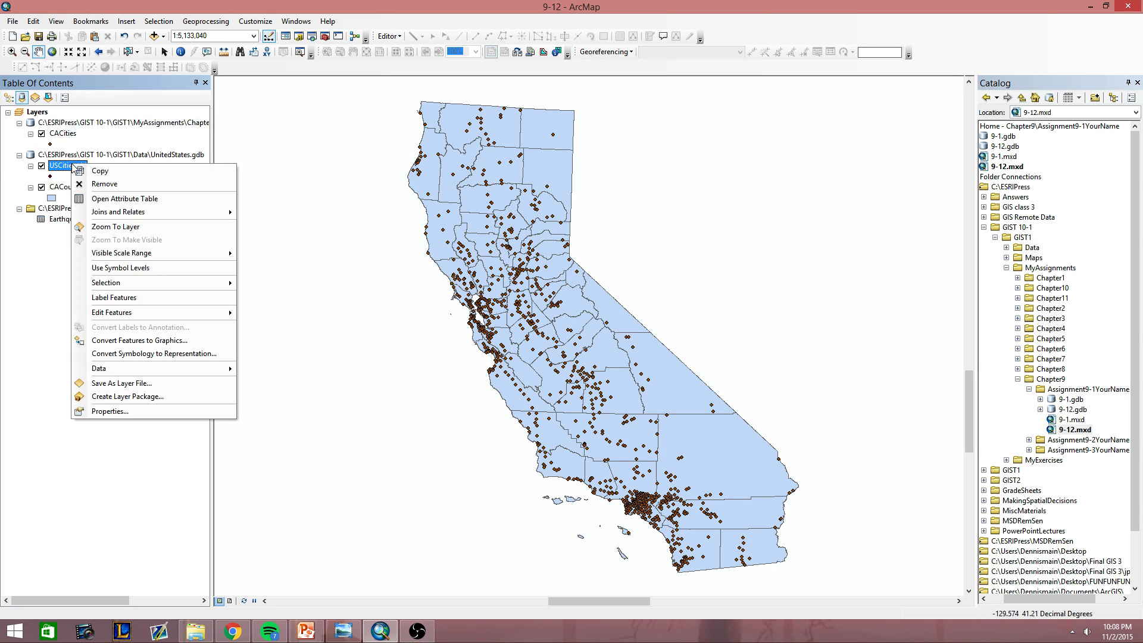
pyautogui.click(94, 190)
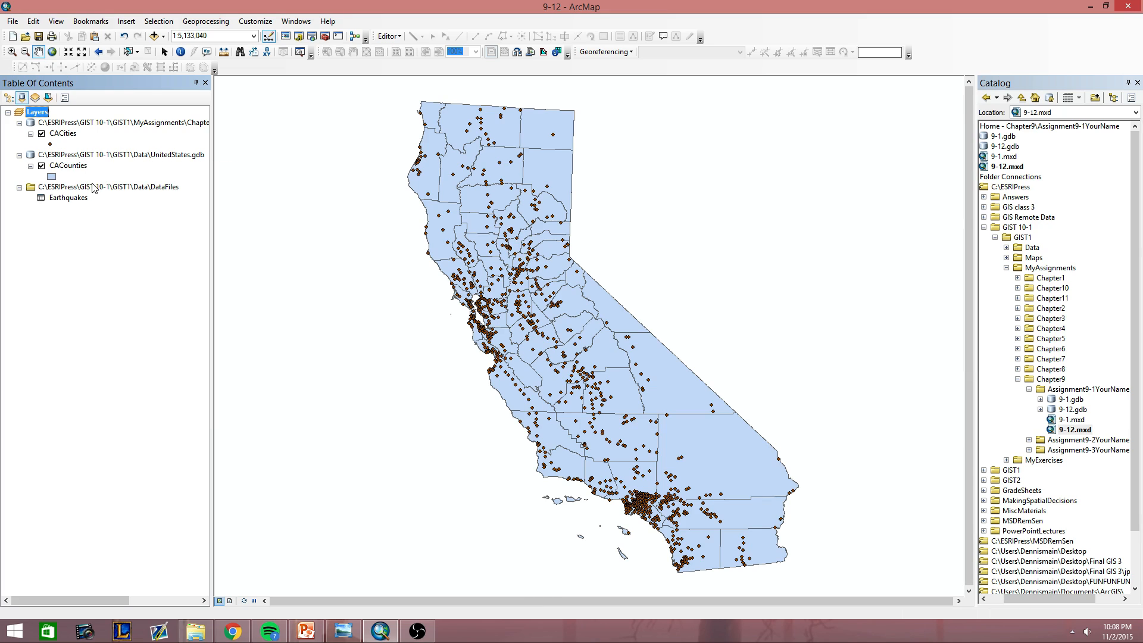
pyautogui.rightClick(65, 199)
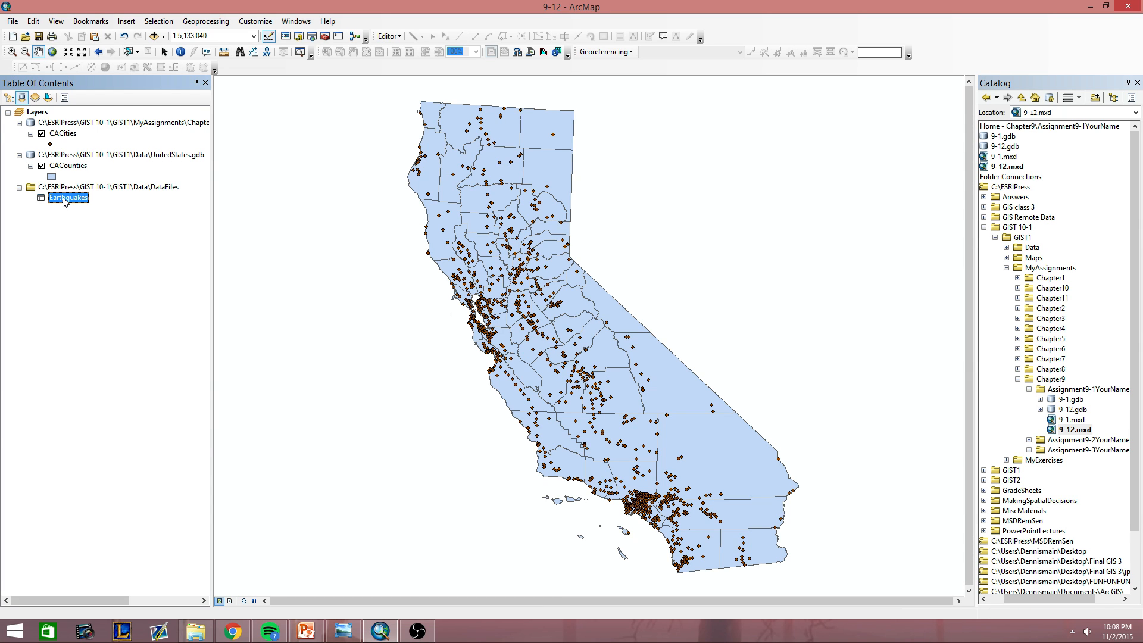
pyautogui.rightClick(63, 198)
pyautogui.rightClick(62, 195)
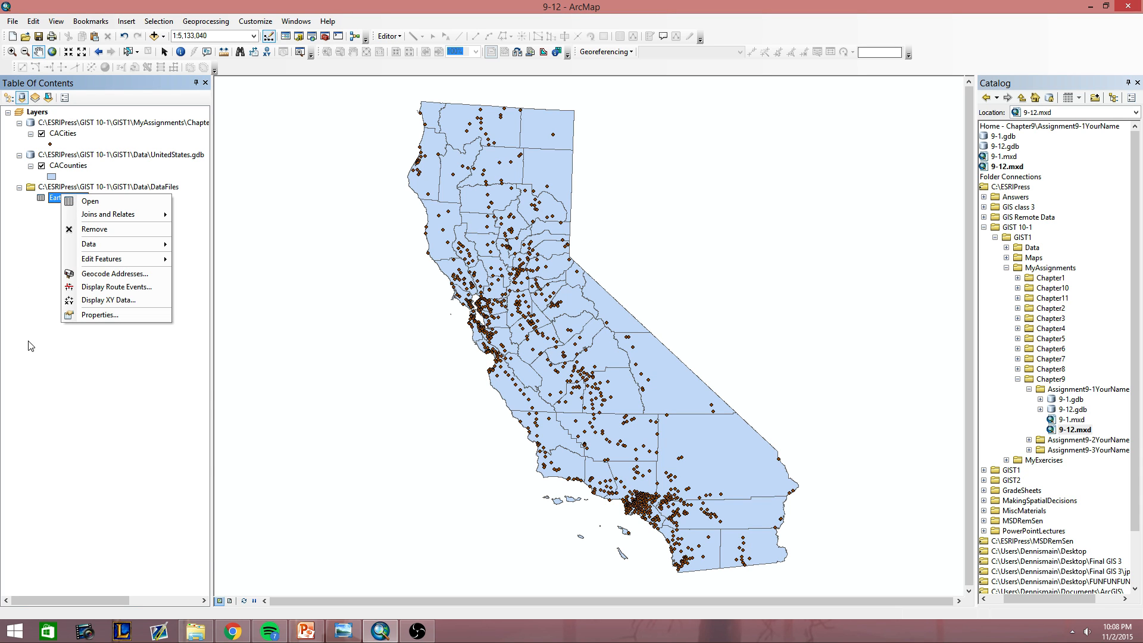
pyautogui.click(123, 303)
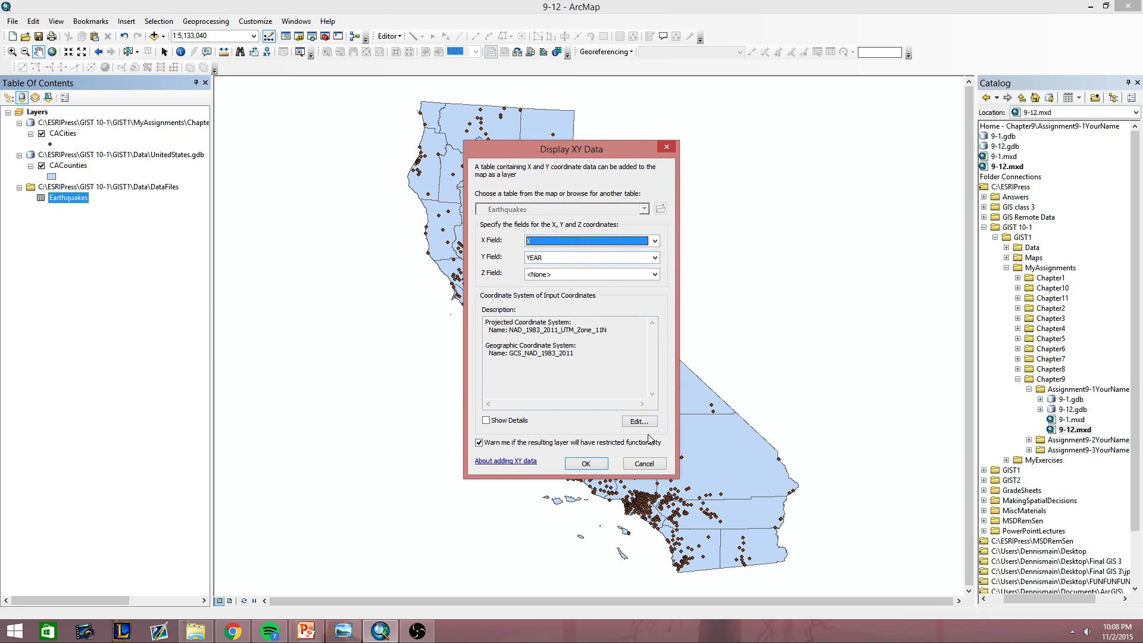
pyautogui.click(585, 463)
# Open the Earthquakes table, examine its coordinate fields and close it.
pyautogui.rightClick(65, 207)
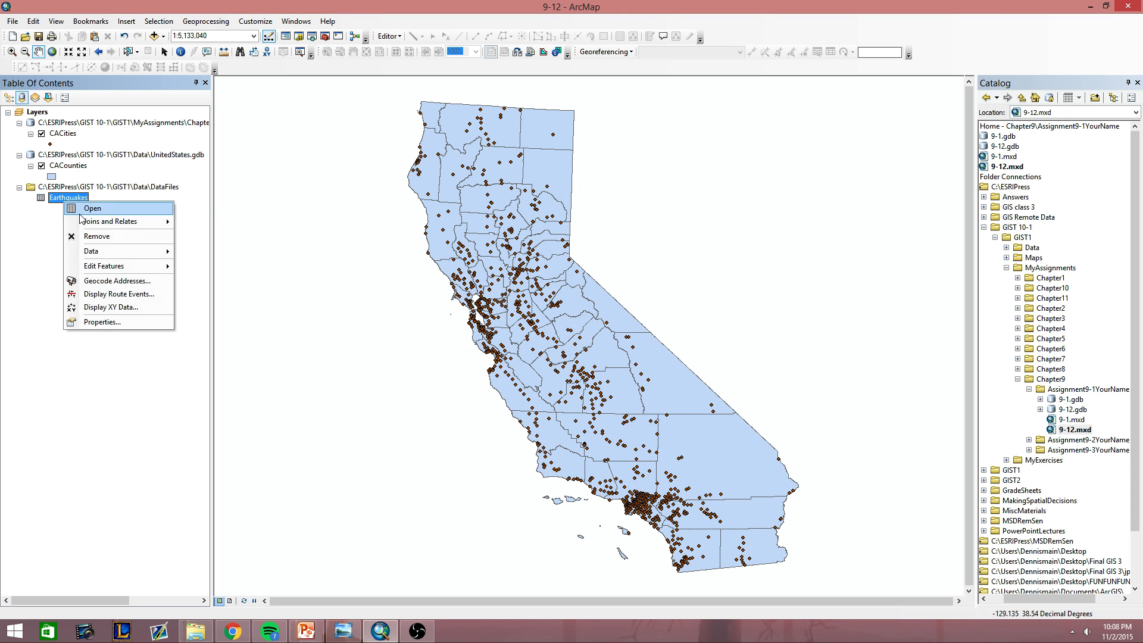
pyautogui.click(82, 210)
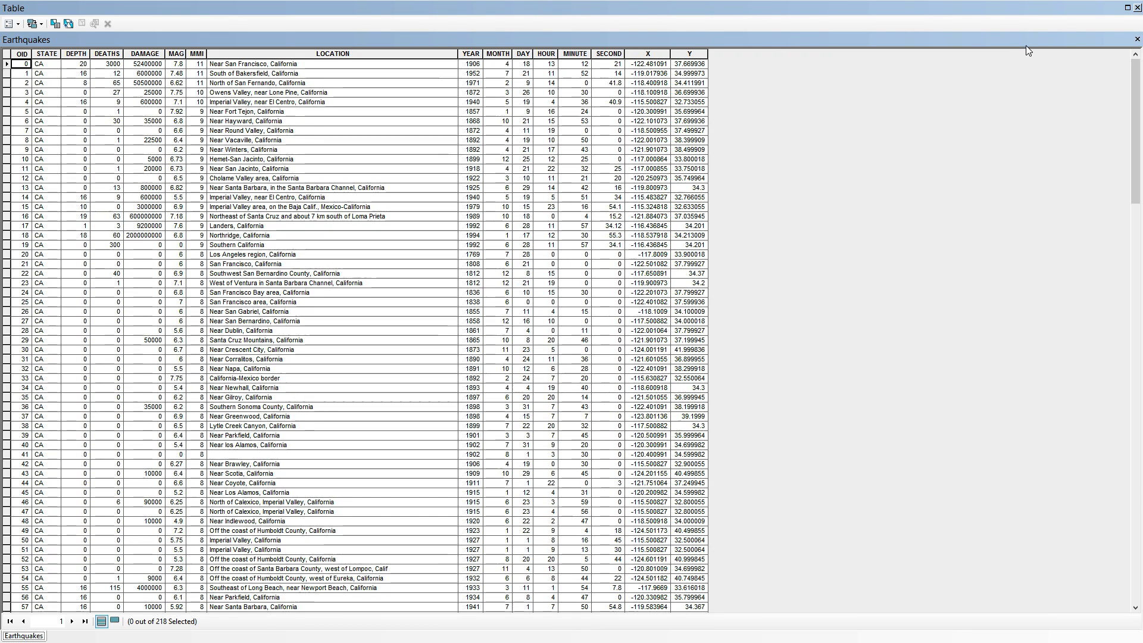
pyautogui.click(1137, 8)
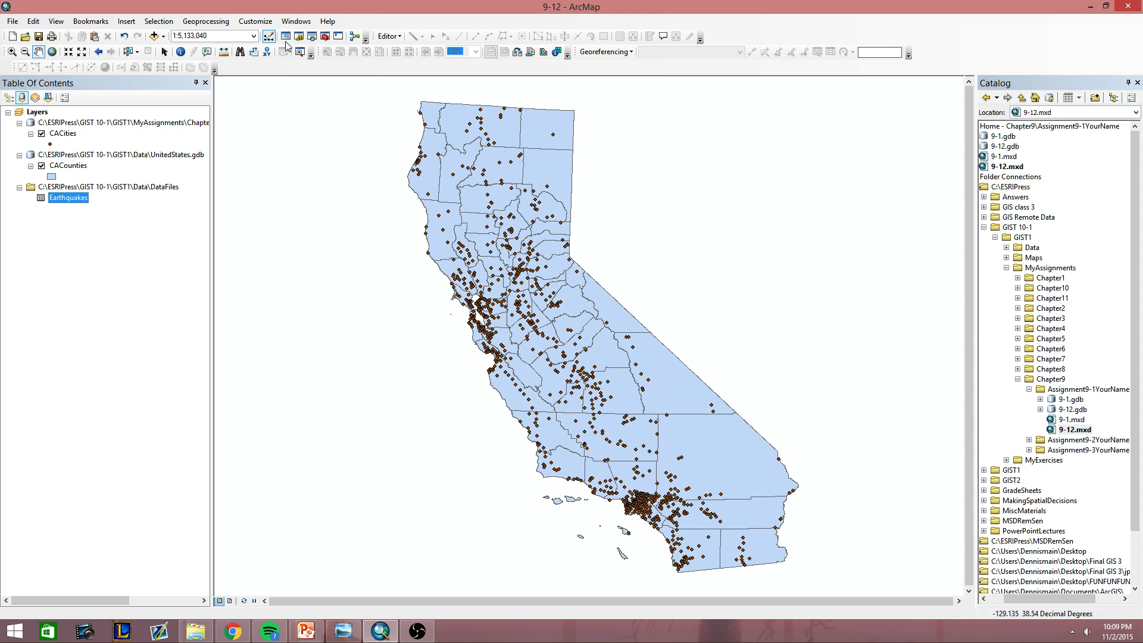
# Set up Display XY Data for the Earthquakes table with X as the X field and Y as the Y field.
pyautogui.rightClick(66, 202)
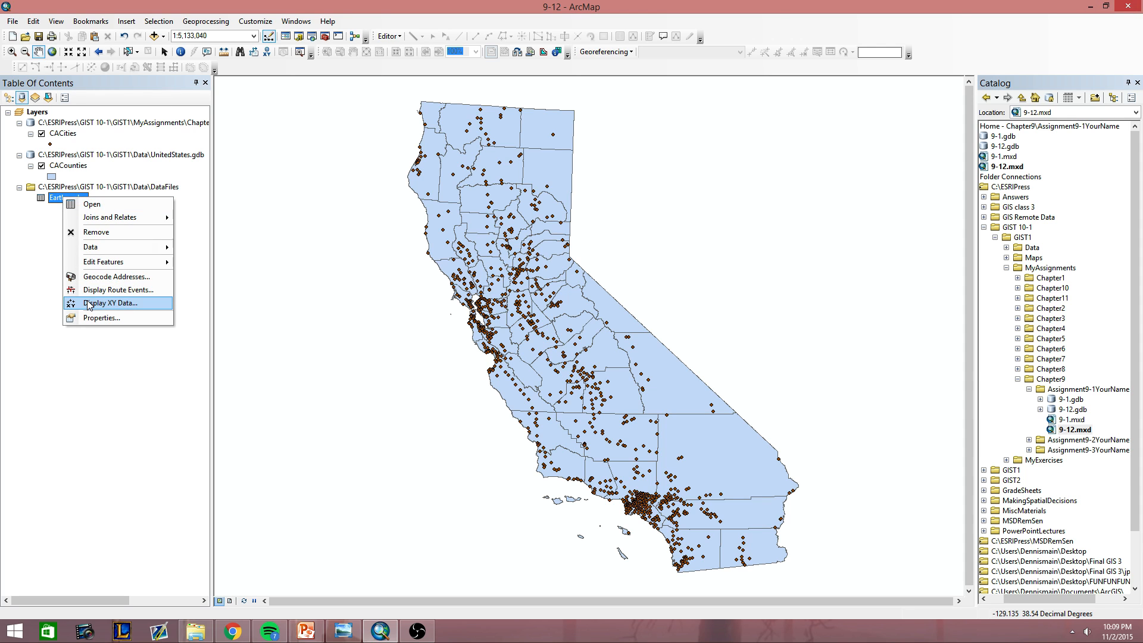
pyautogui.click(89, 305)
pyautogui.click(654, 257)
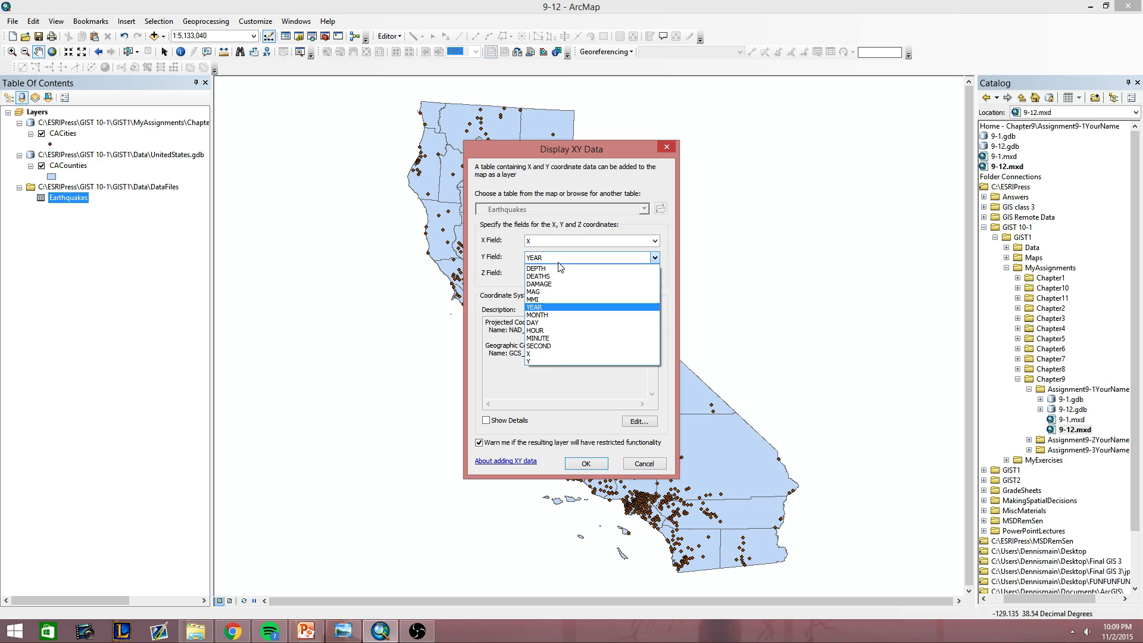
pyautogui.click(550, 360)
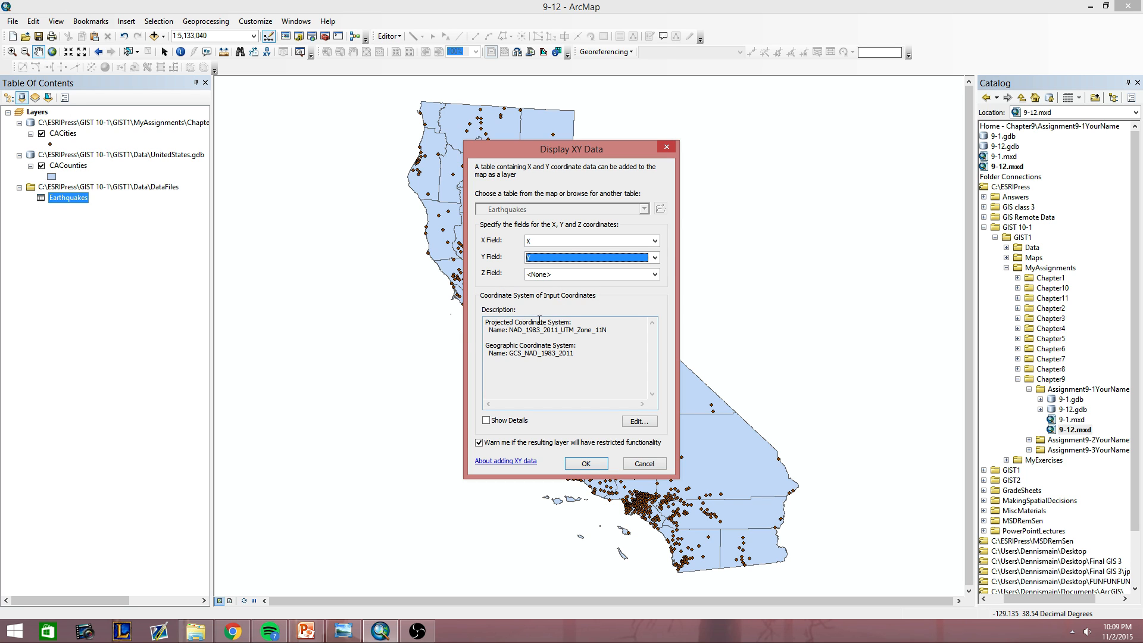
# Import the input coordinate system from CACounties in UnitedStates.gdb and plot the earthquake points on the map.
pyautogui.click(648, 423)
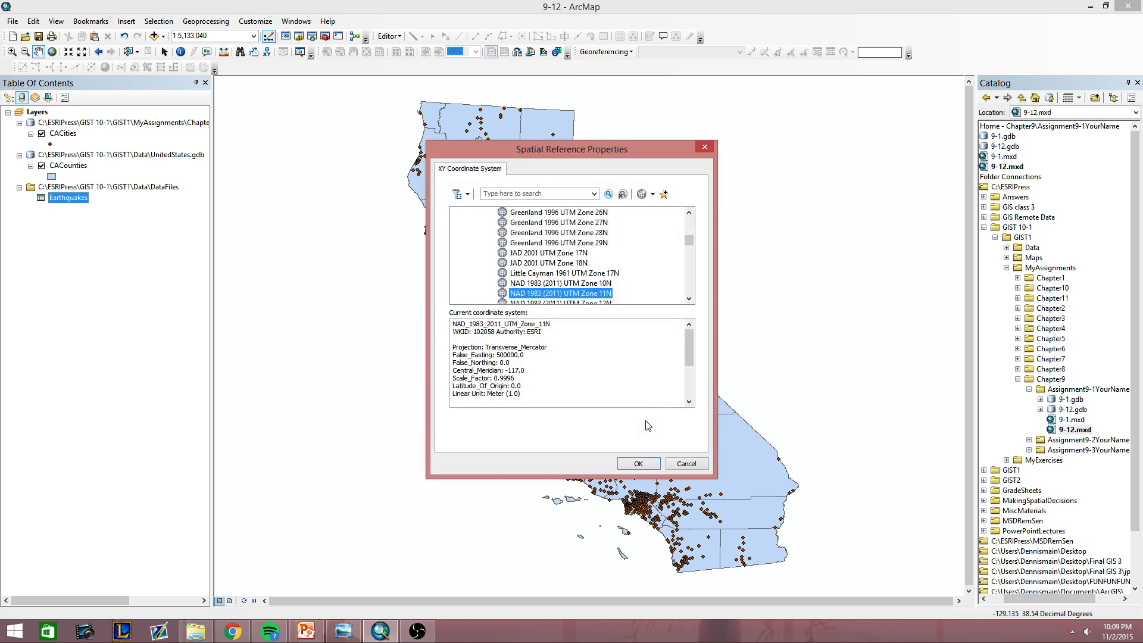
pyautogui.click(652, 194)
pyautogui.click(667, 223)
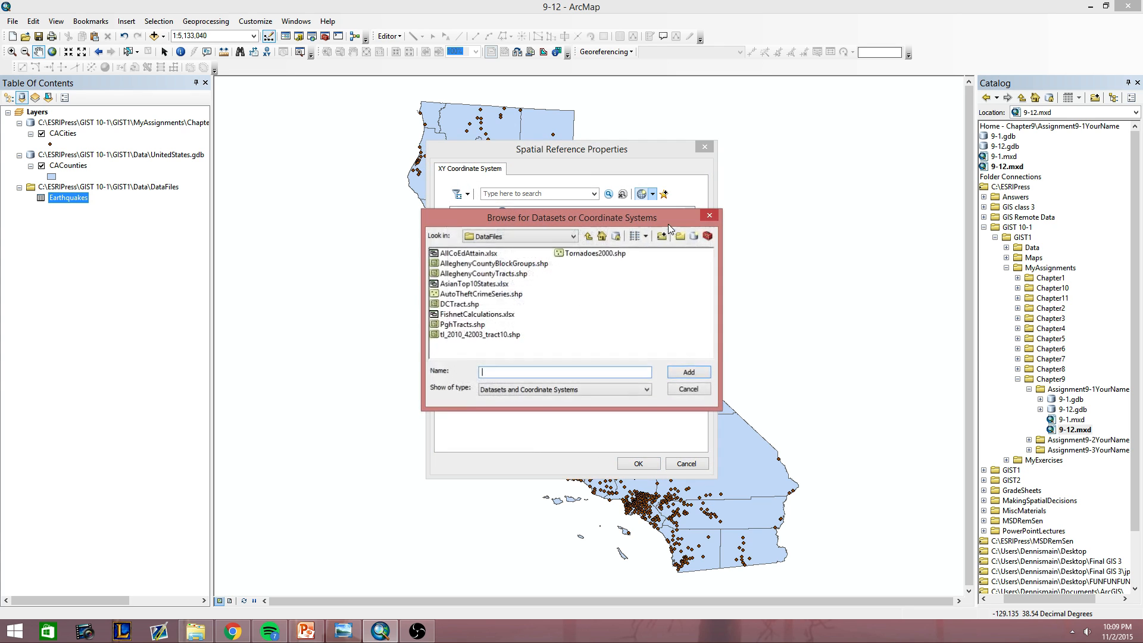
pyautogui.click(523, 234)
pyautogui.click(512, 277)
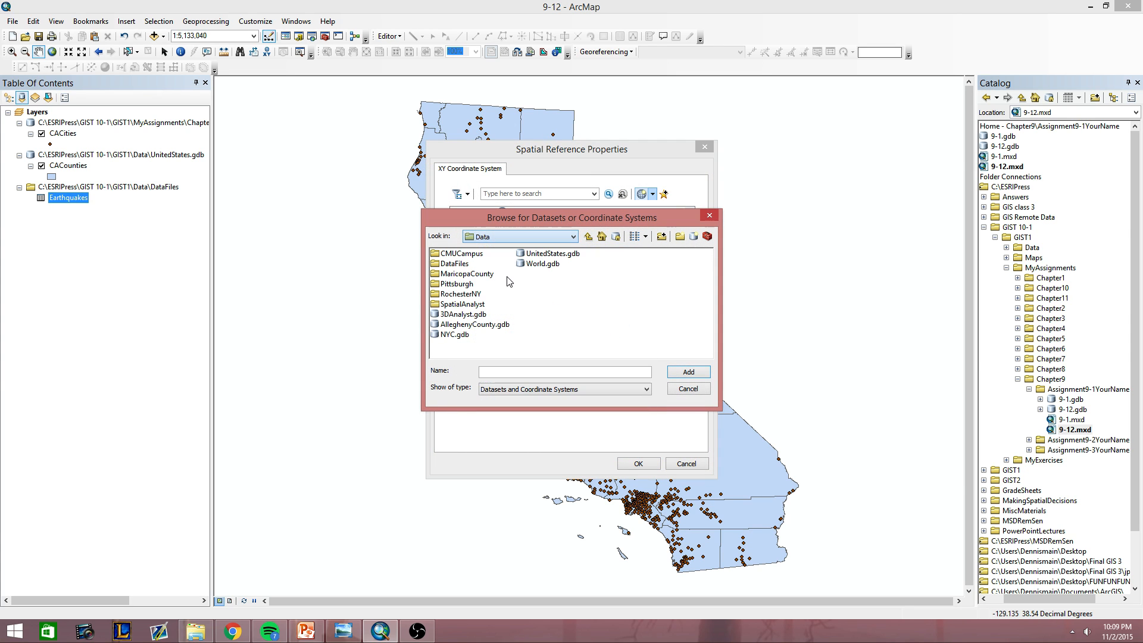
pyautogui.doubleClick(531, 257)
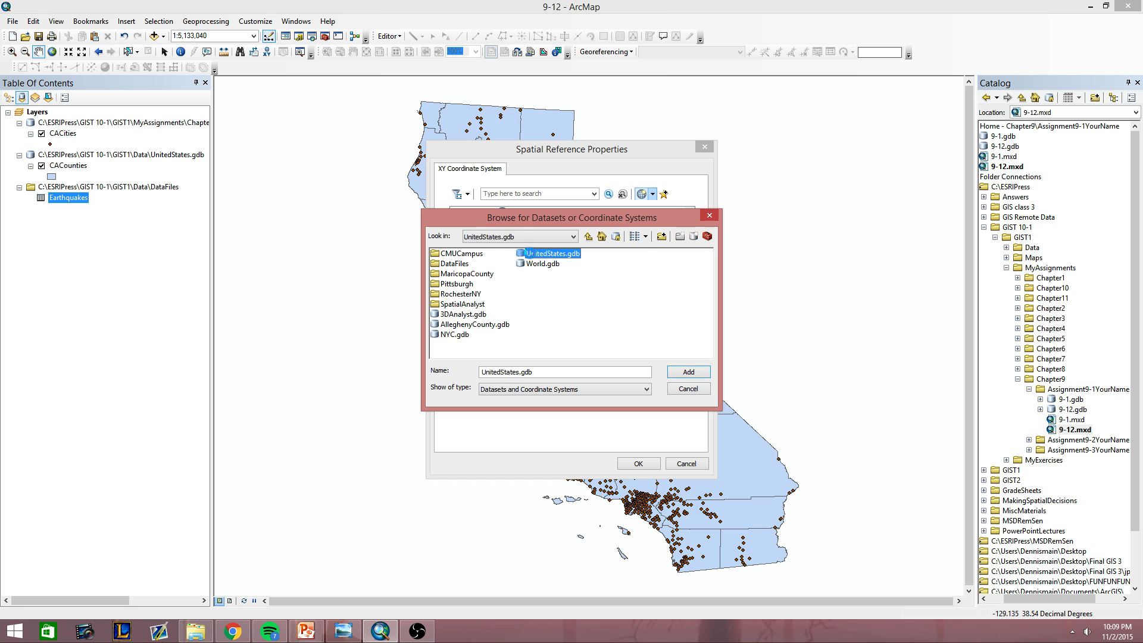
pyautogui.click(466, 254)
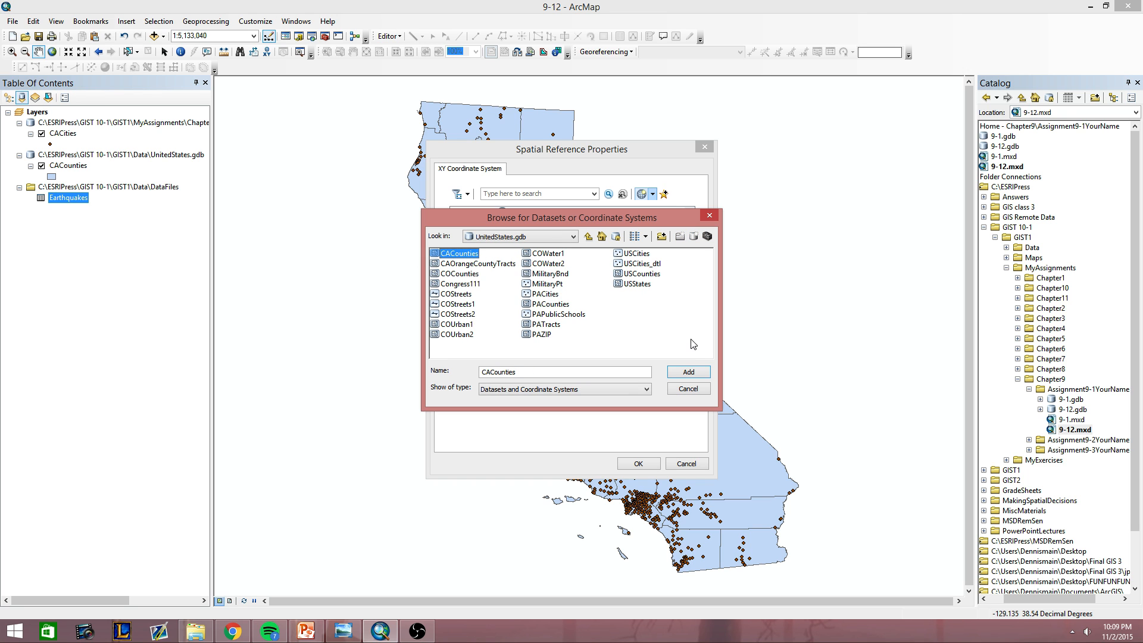
pyautogui.click(690, 371)
pyautogui.click(635, 470)
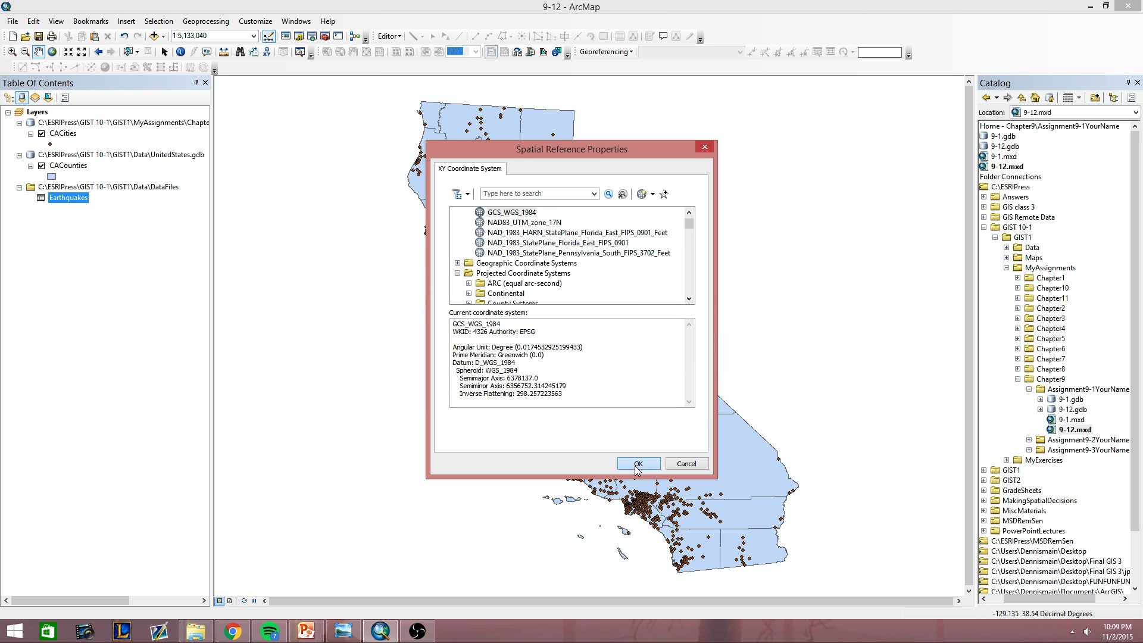
pyautogui.click(576, 461)
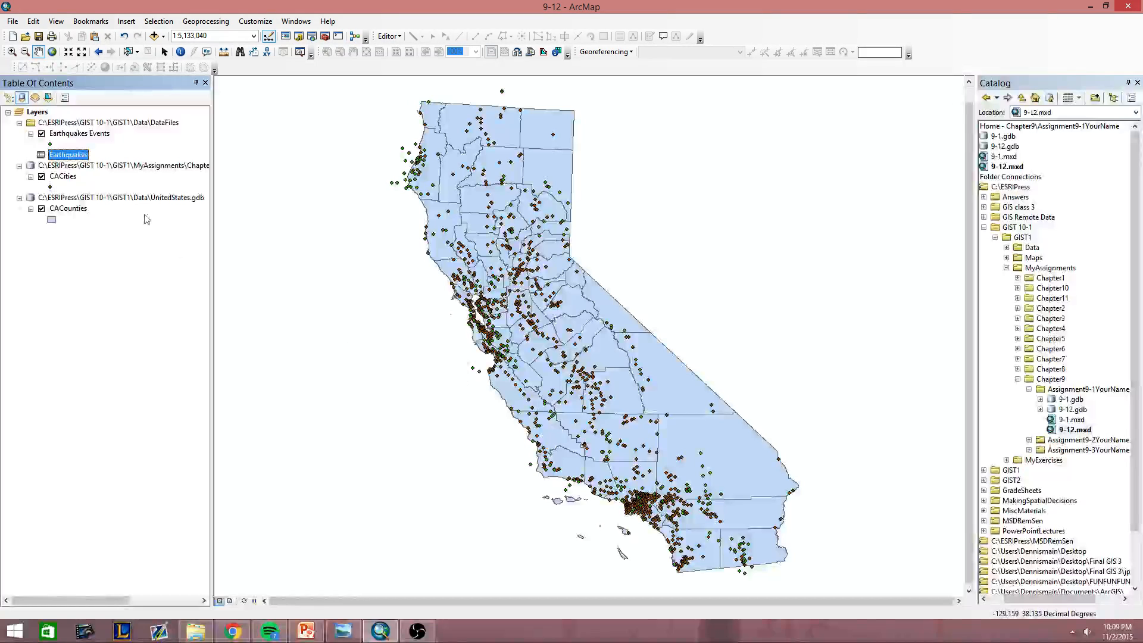
# Hide the CACities layer and export all Earthquakes Events features to 9-12.gdb as CAEarthquakes, adding the result to the map.
pyautogui.click(41, 177)
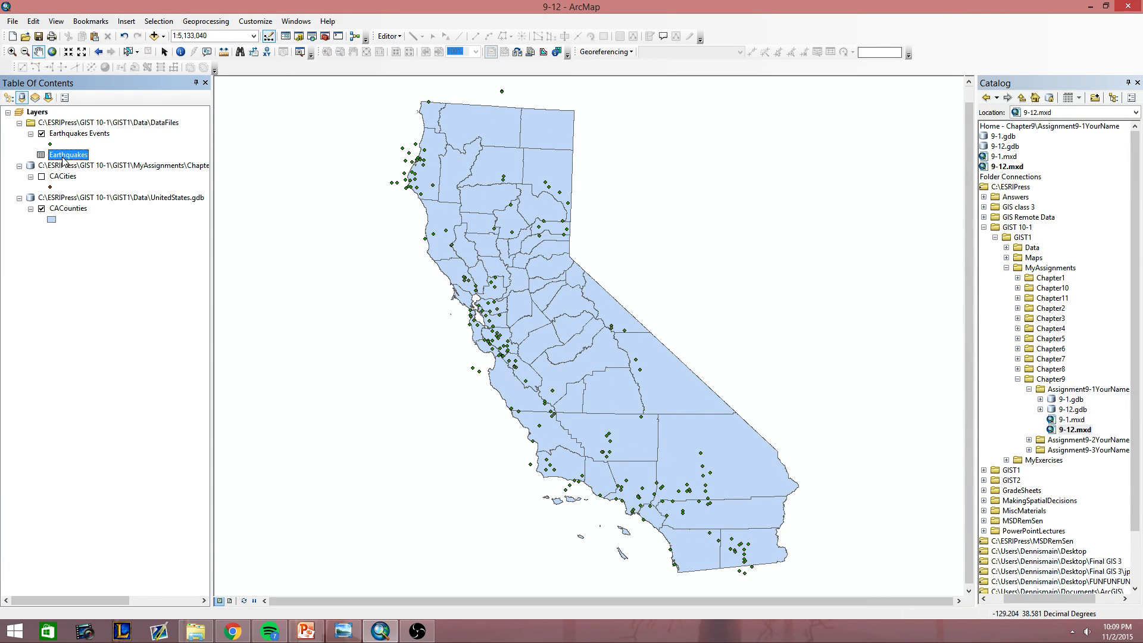
pyautogui.click(76, 133)
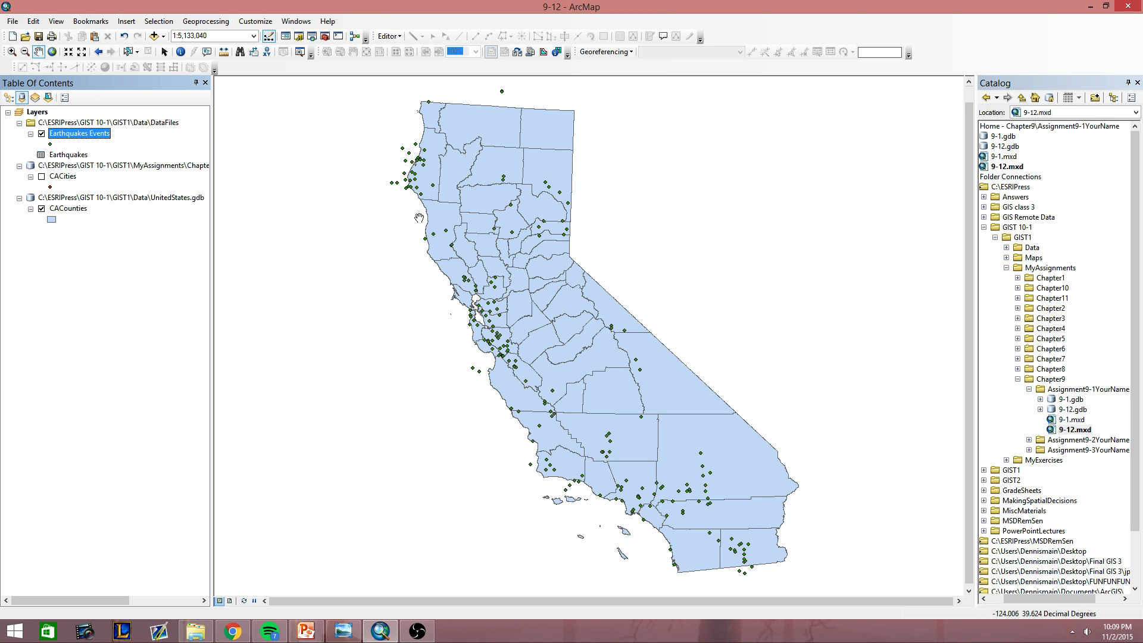
pyautogui.rightClick(88, 137)
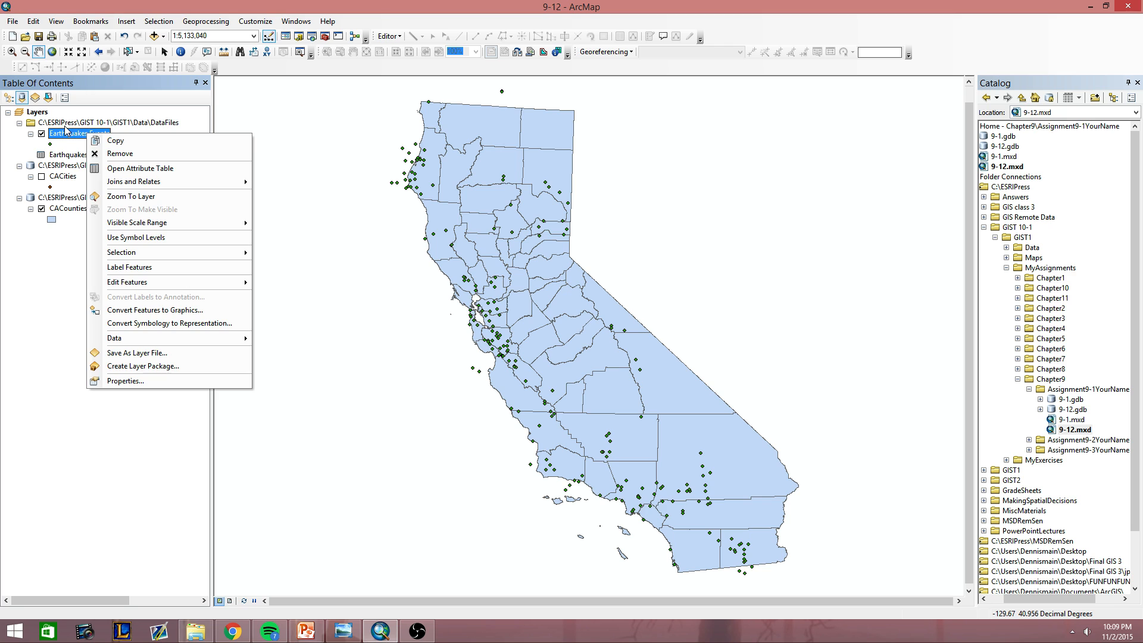
pyautogui.rightClick(65, 131)
pyautogui.moveTo(119, 333)
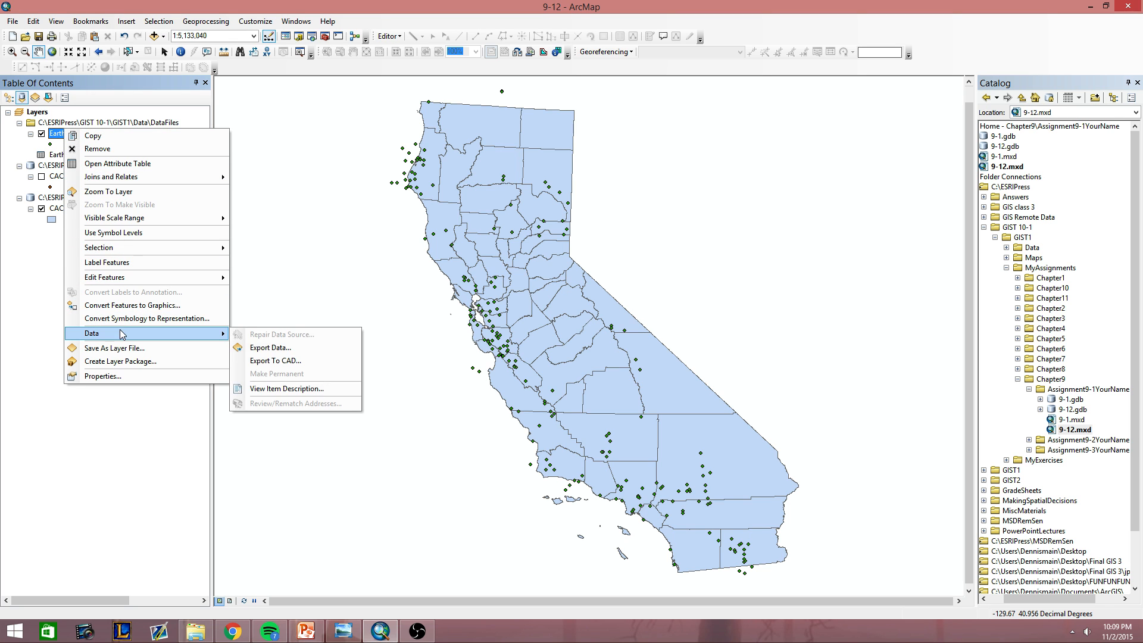
pyautogui.click(276, 348)
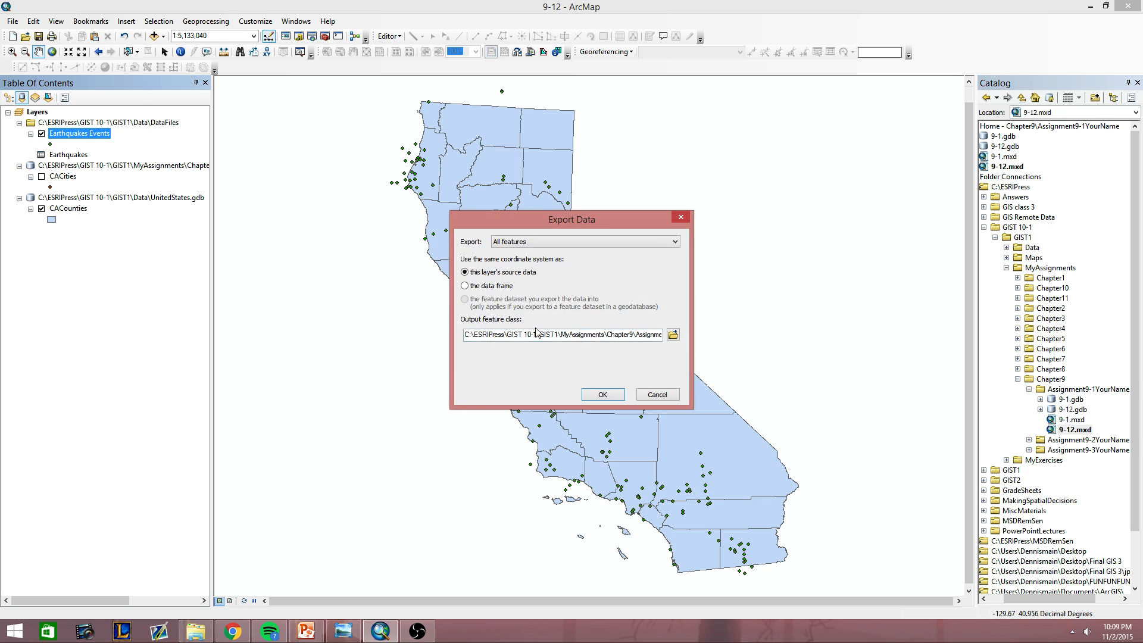
pyautogui.click(672, 334)
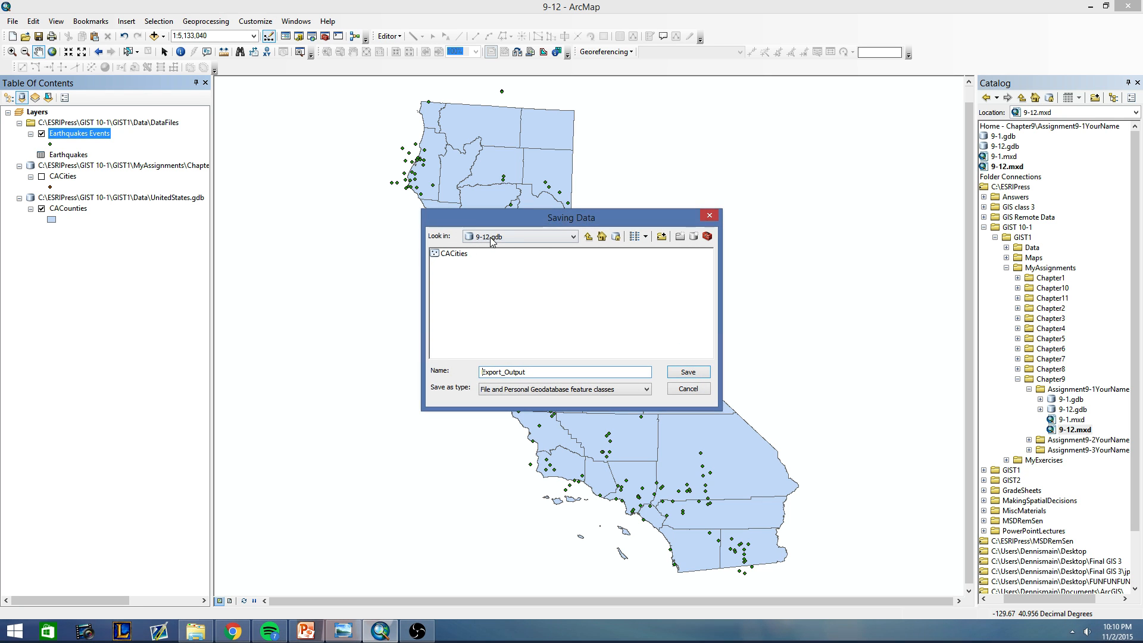
pyautogui.doubleClick(540, 375)
pyautogui.write('CAEarthquakes')
pyautogui.click(688, 372)
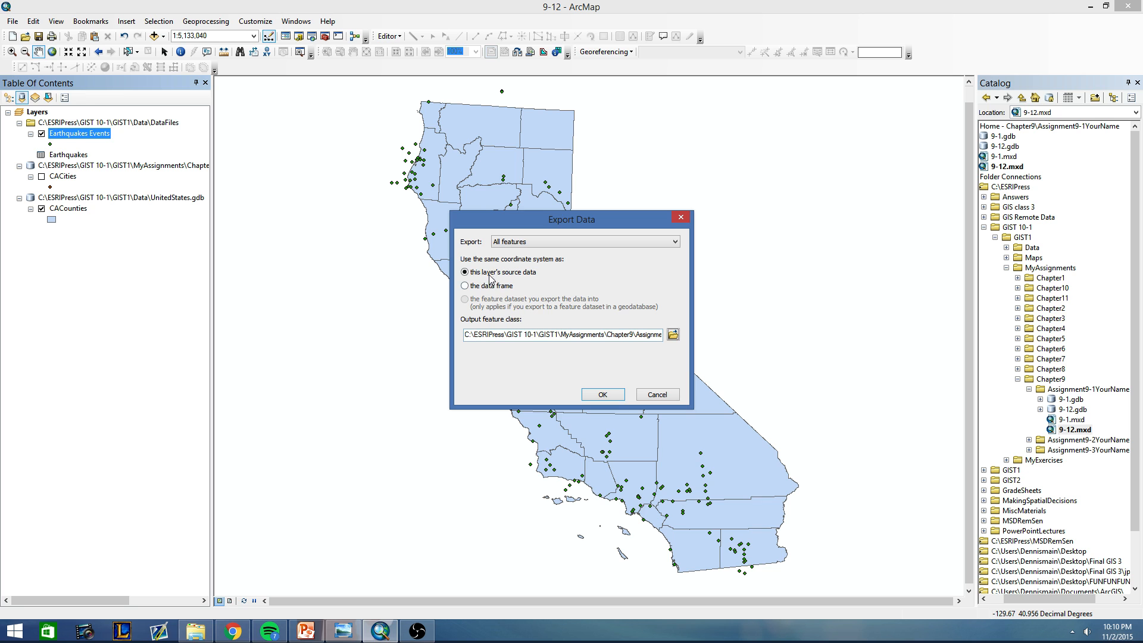
pyautogui.click(602, 394)
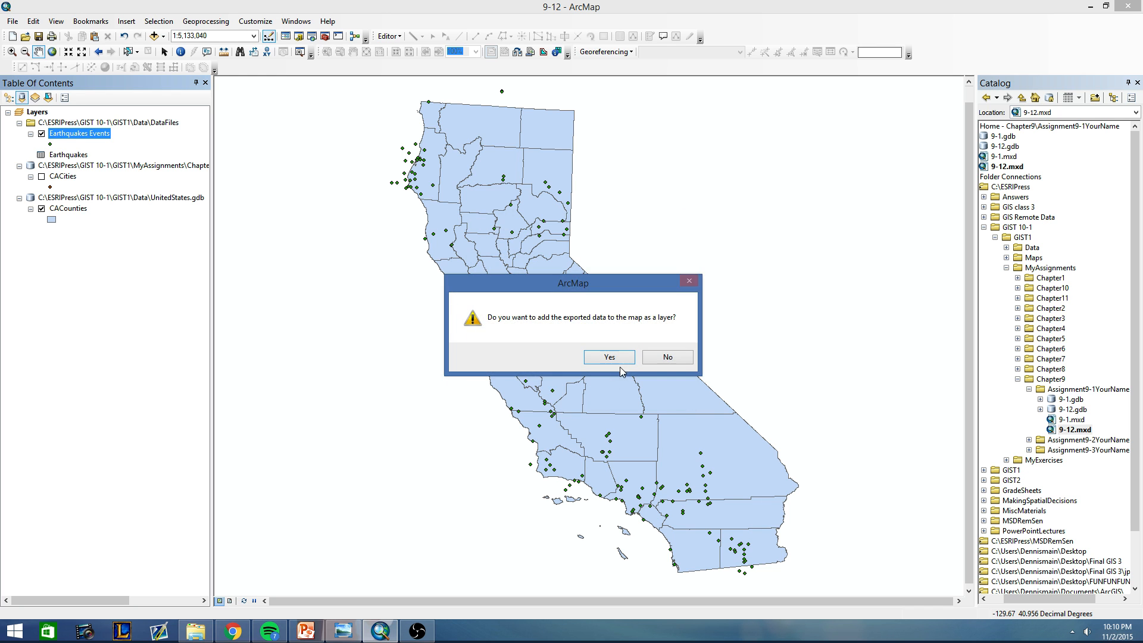
pyautogui.click(616, 359)
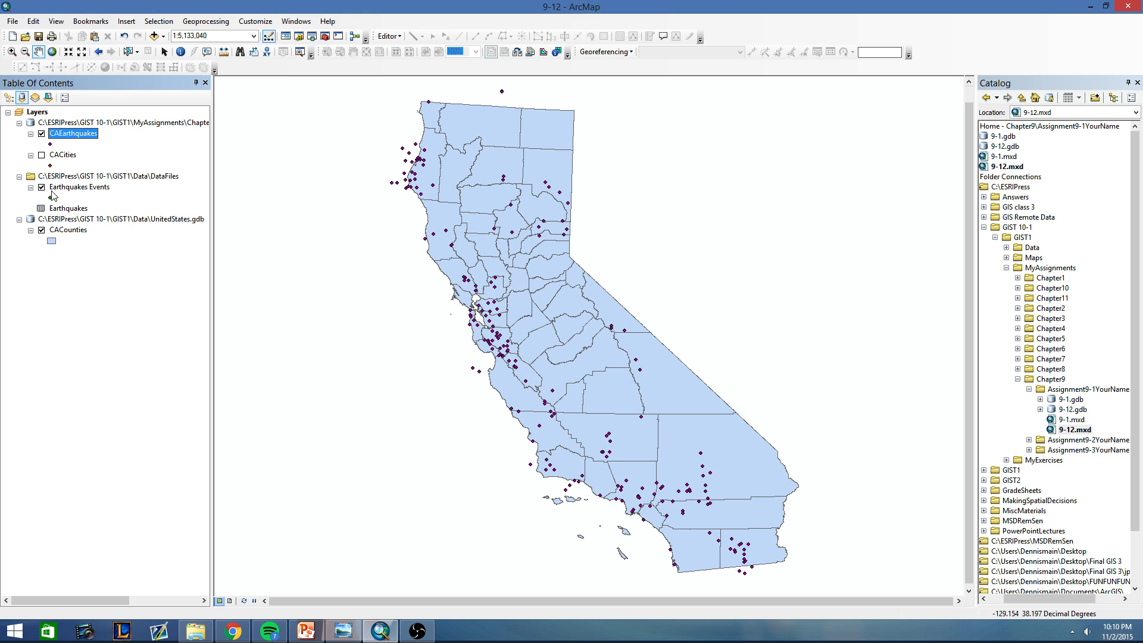
# List the layers by drawing order and remove the Earthquakes Events layer from the map.
pyautogui.click(9, 97)
pyautogui.rightClick(55, 151)
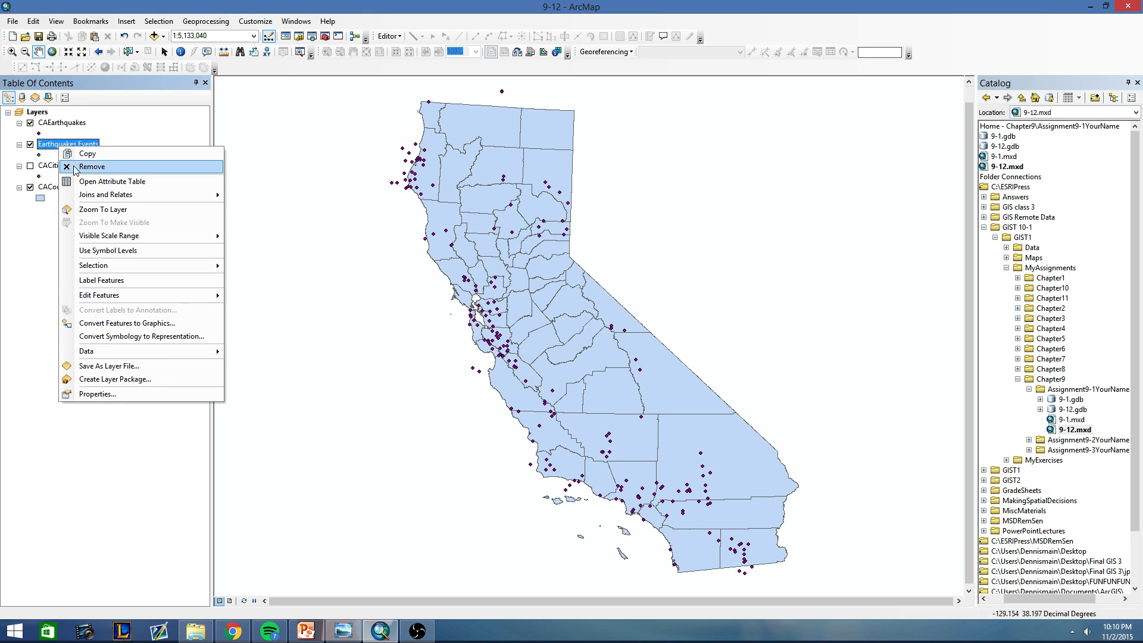
pyautogui.click(91, 168)
pyautogui.click(65, 121)
pyautogui.click(55, 135)
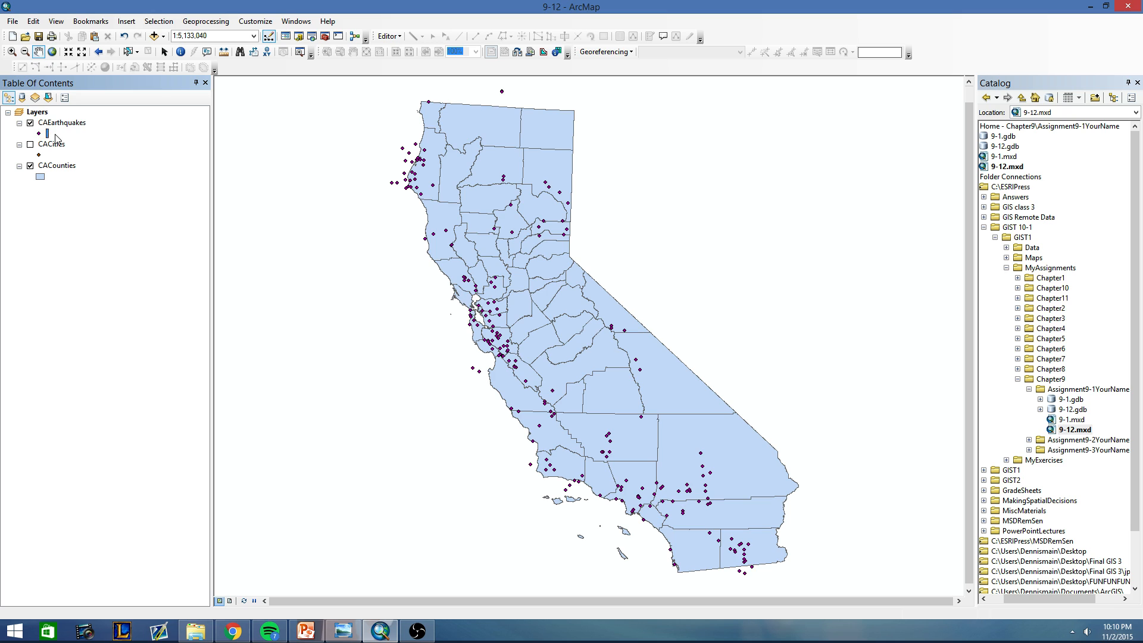
pyautogui.click(55, 142)
pyautogui.click(61, 168)
# Start a definition query on the CAEarthquakes layer with the condition "YEAR" >= 1986, followed by AND.
pyautogui.rightClick(49, 114)
pyautogui.rightClick(47, 123)
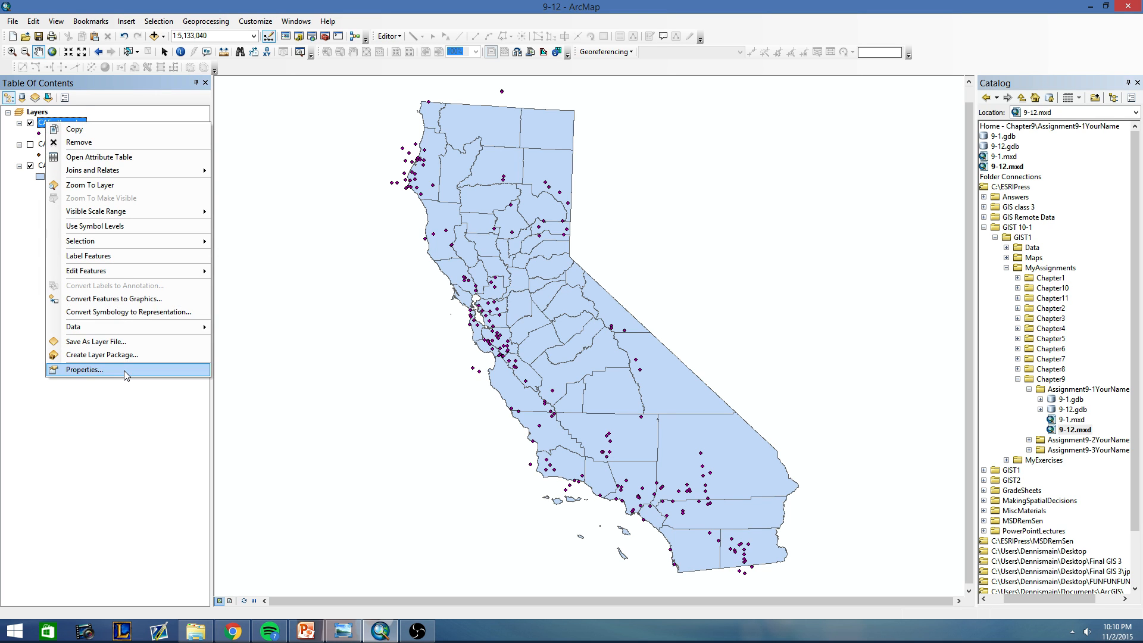
pyautogui.click(124, 370)
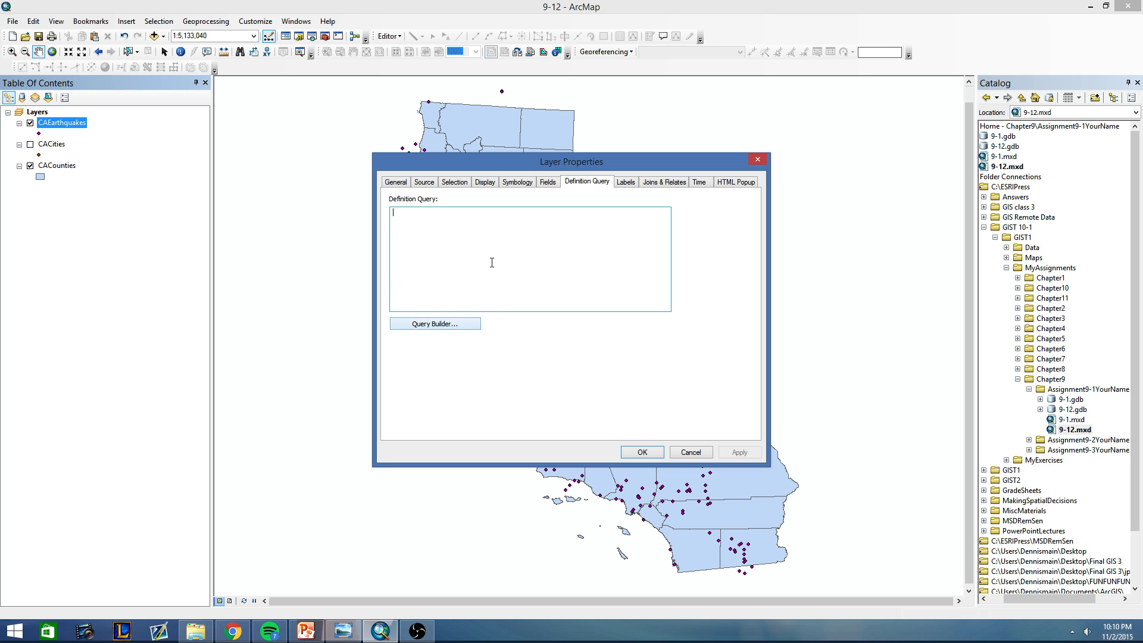
pyautogui.click(430, 324)
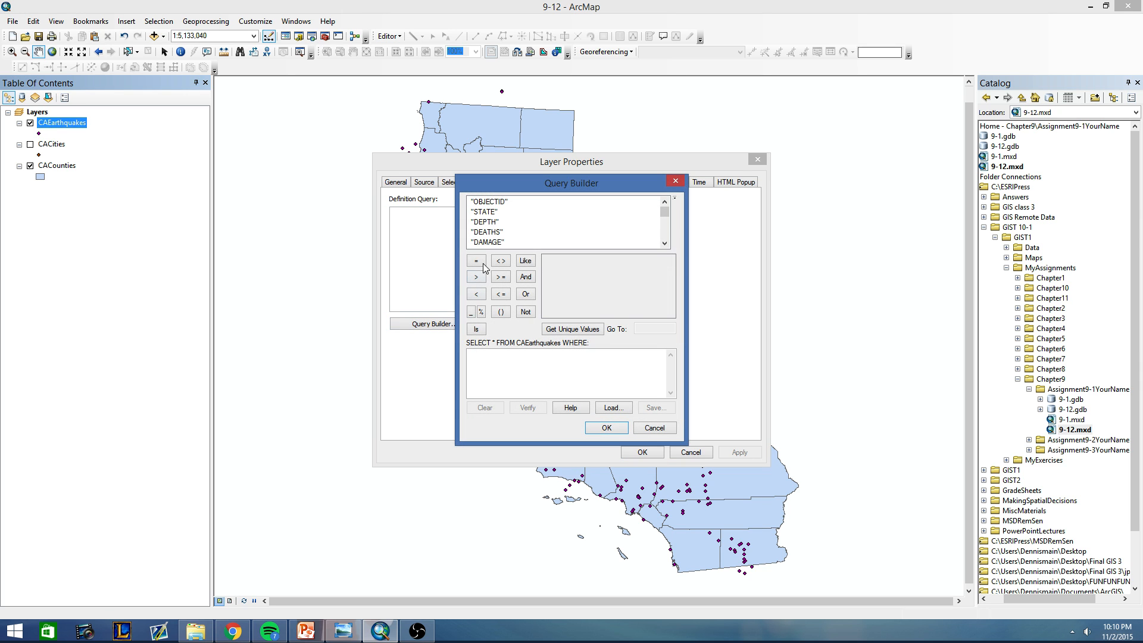
pyautogui.click(485, 232)
pyautogui.scroll(-1, 491, 236)
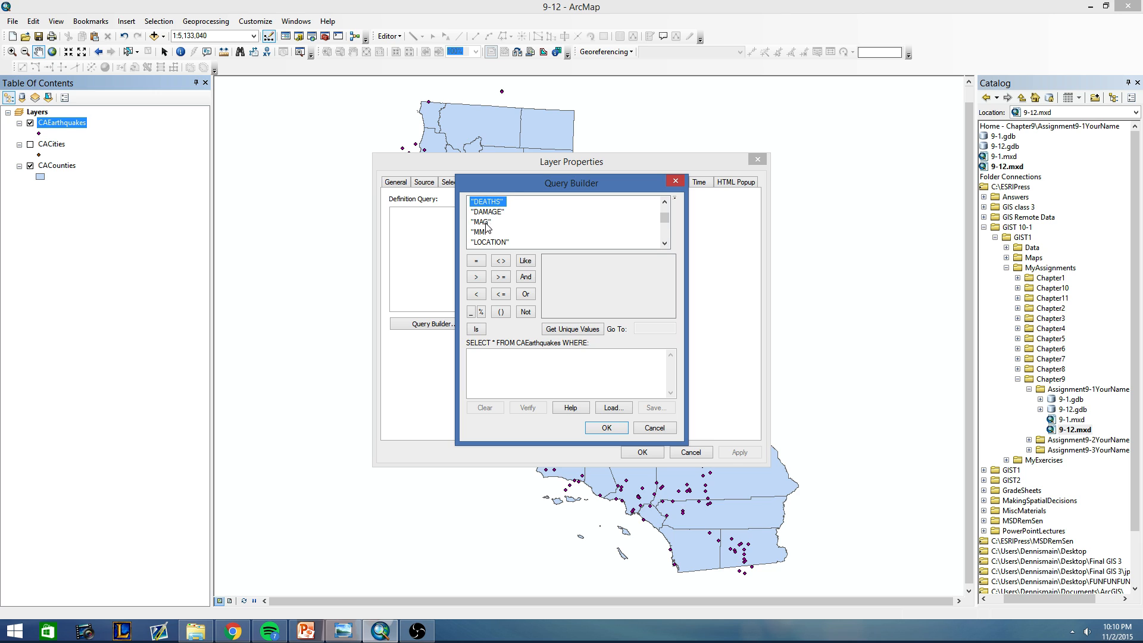
pyautogui.scroll(-1, 485, 228)
pyautogui.doubleClick(482, 222)
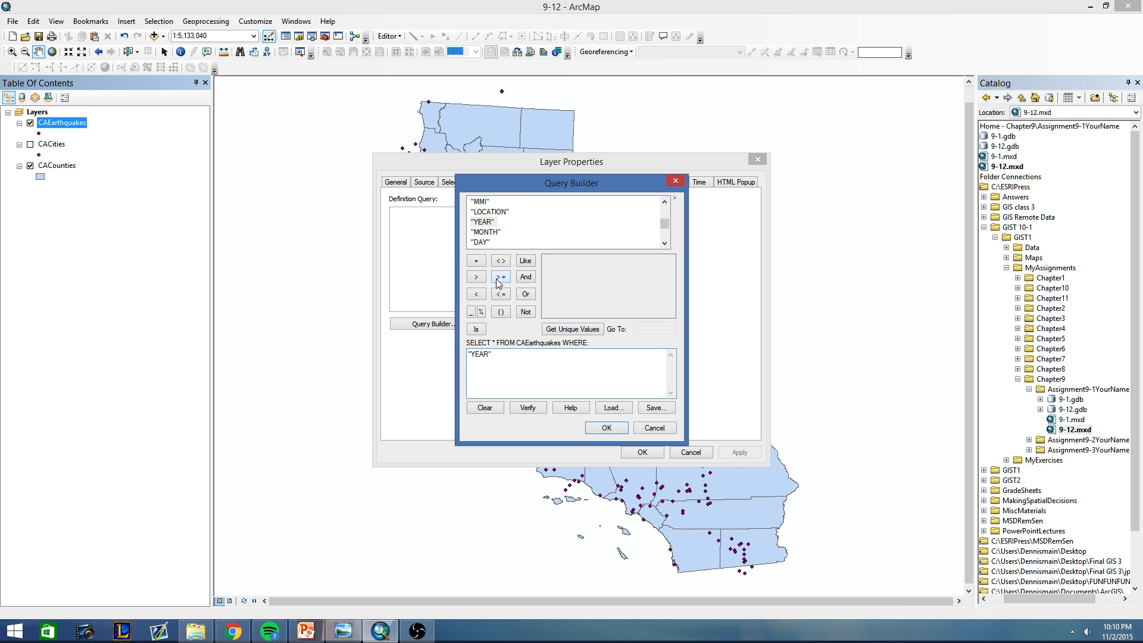
pyautogui.click(572, 328)
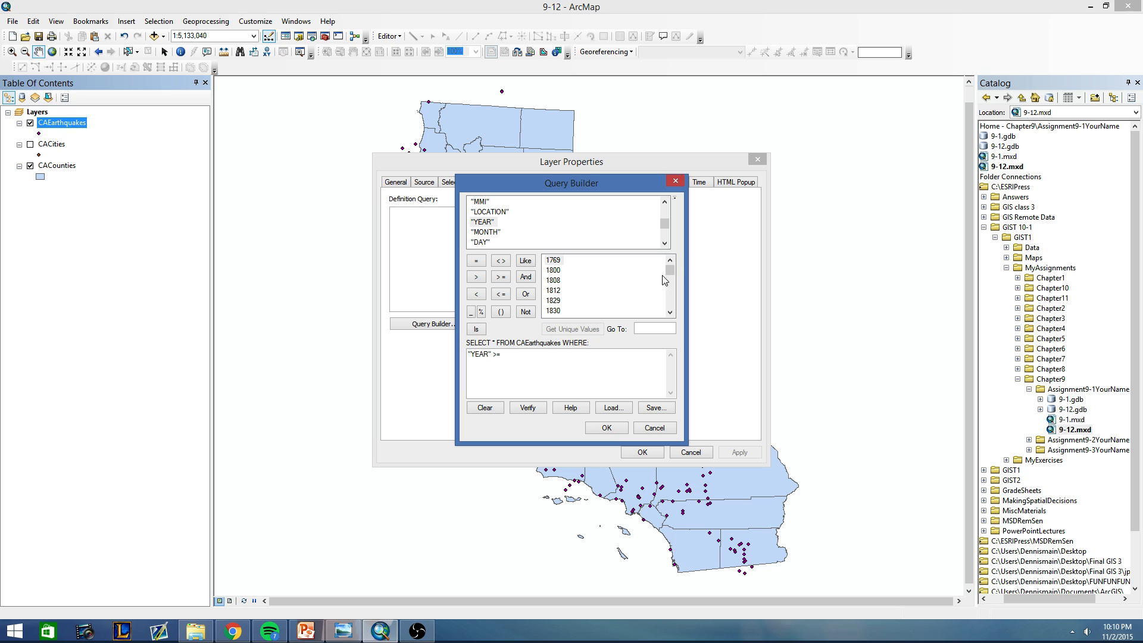
pyautogui.moveTo(670, 270); pyautogui.dragTo(672, 311)
pyautogui.click(669, 260)
pyautogui.click(669, 260)
pyautogui.click(669, 261)
pyautogui.doubleClick(552, 270)
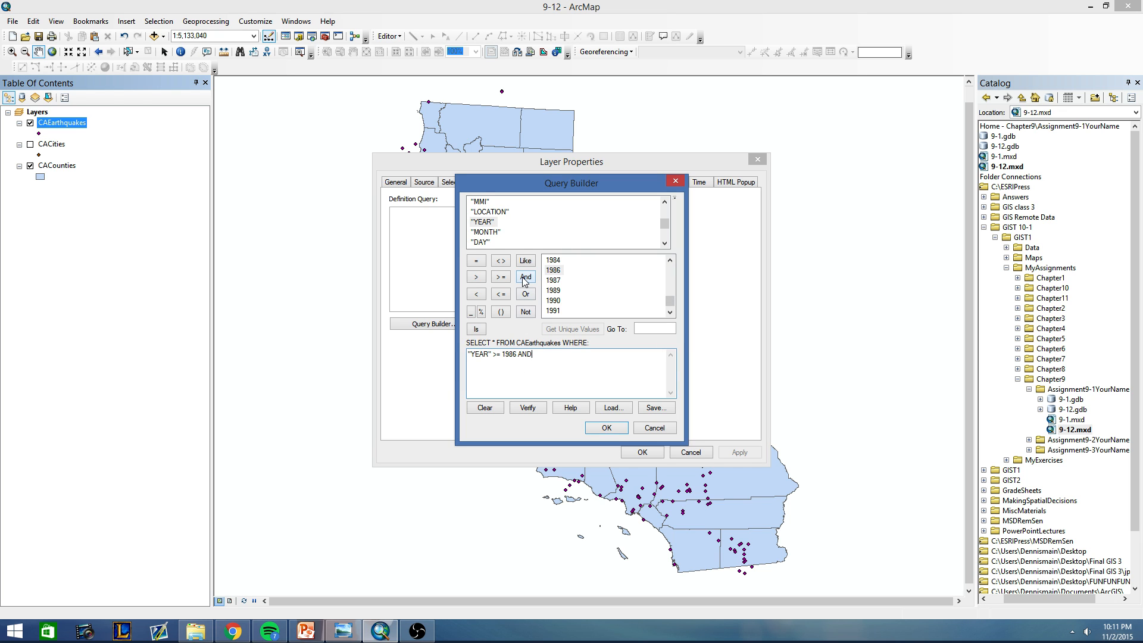
# Add the condition "MMI" >= 7 to the query and apply the definition query to CAEarthquakes.
pyautogui.doubleClick(480, 201)
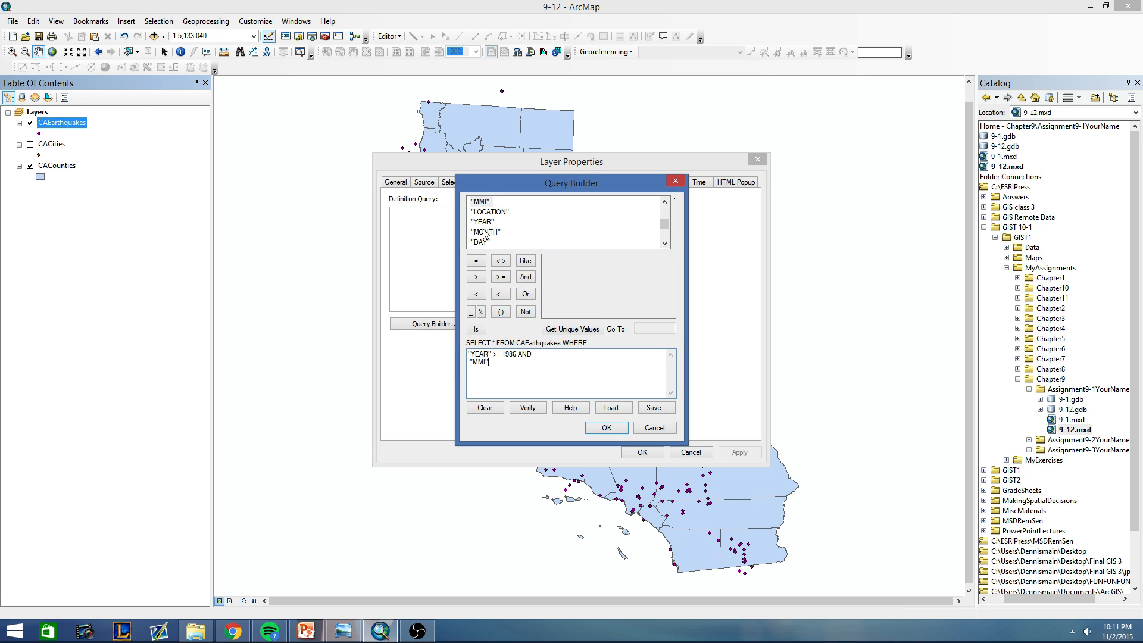
pyautogui.click(500, 278)
pyautogui.click(566, 326)
pyautogui.doubleClick(547, 270)
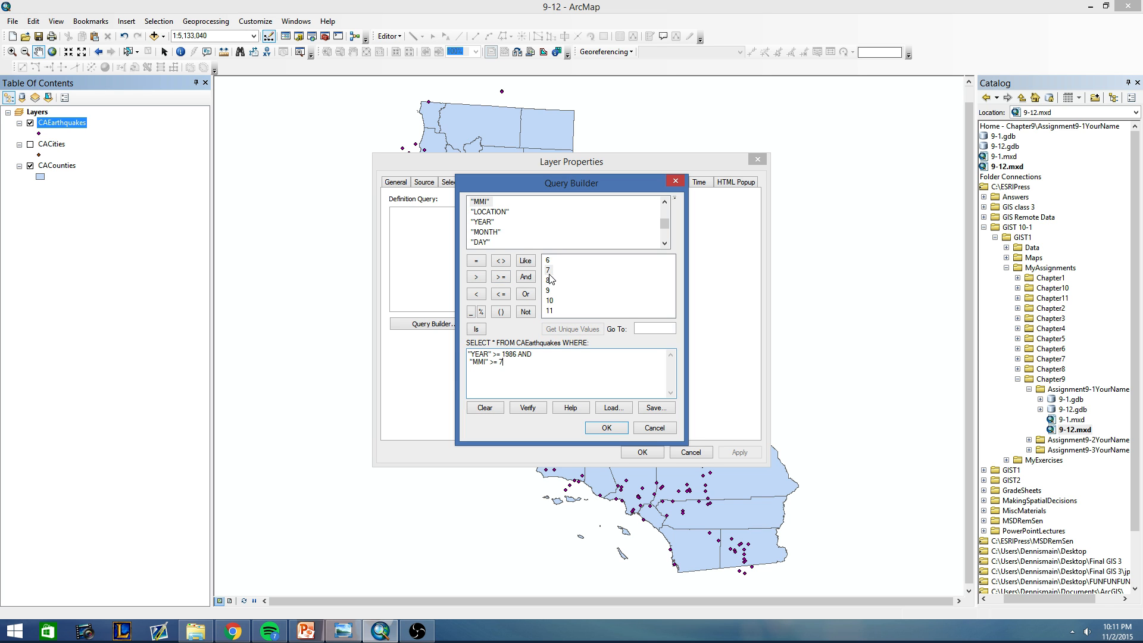
pyautogui.click(602, 428)
pyautogui.click(739, 452)
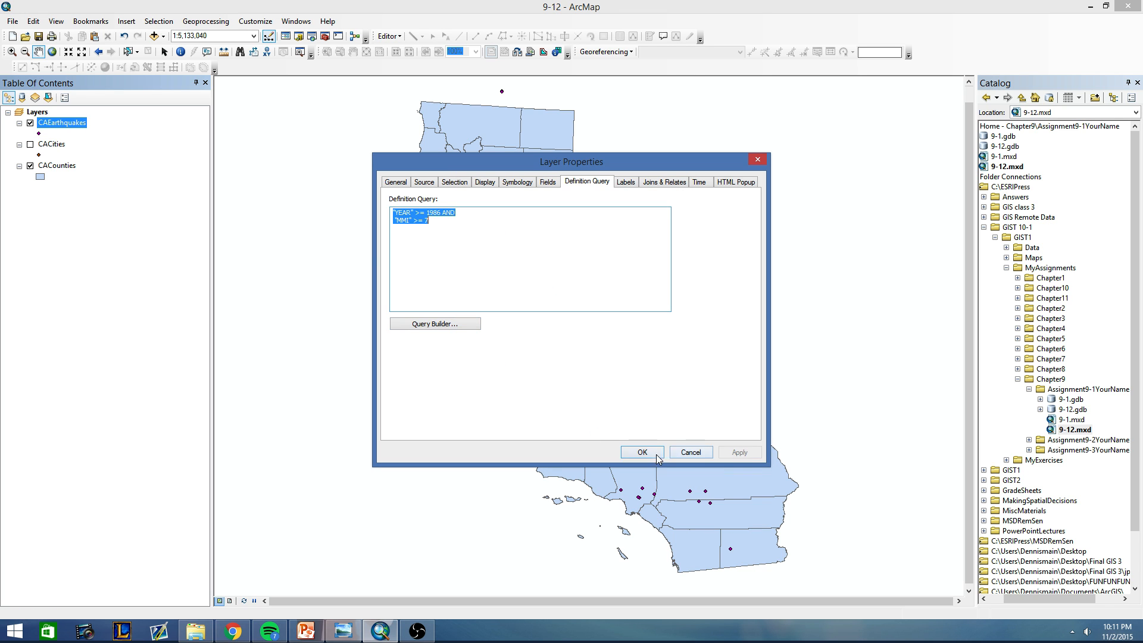
pyautogui.click(642, 451)
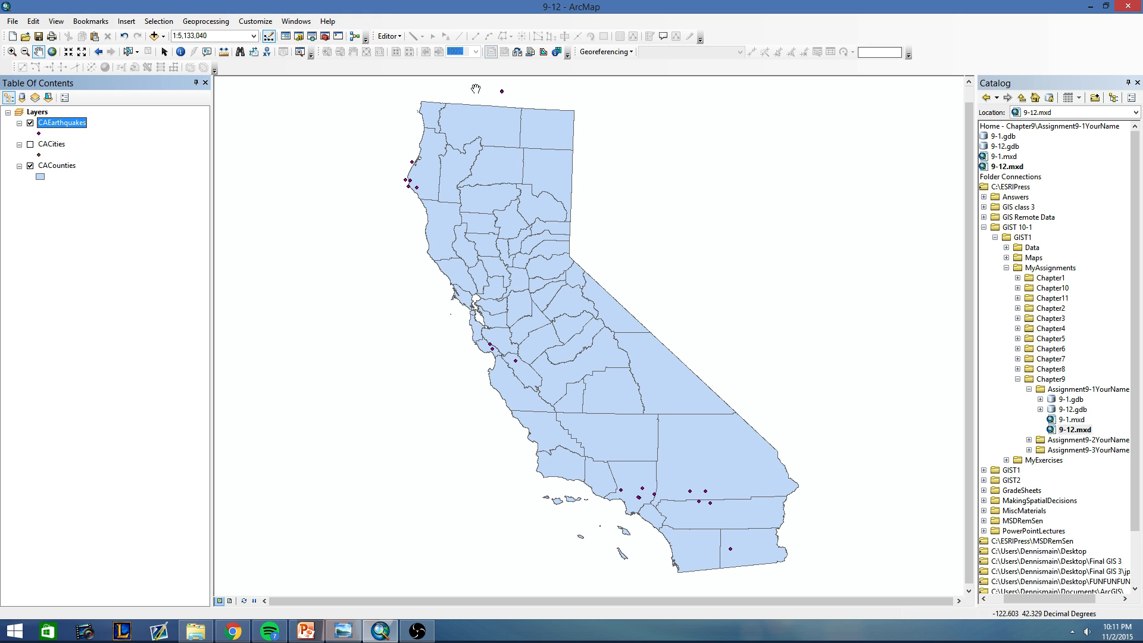
# Identify the earthquake point just north of the California border, check its location attribute and close the results.
pyautogui.click(181, 53)
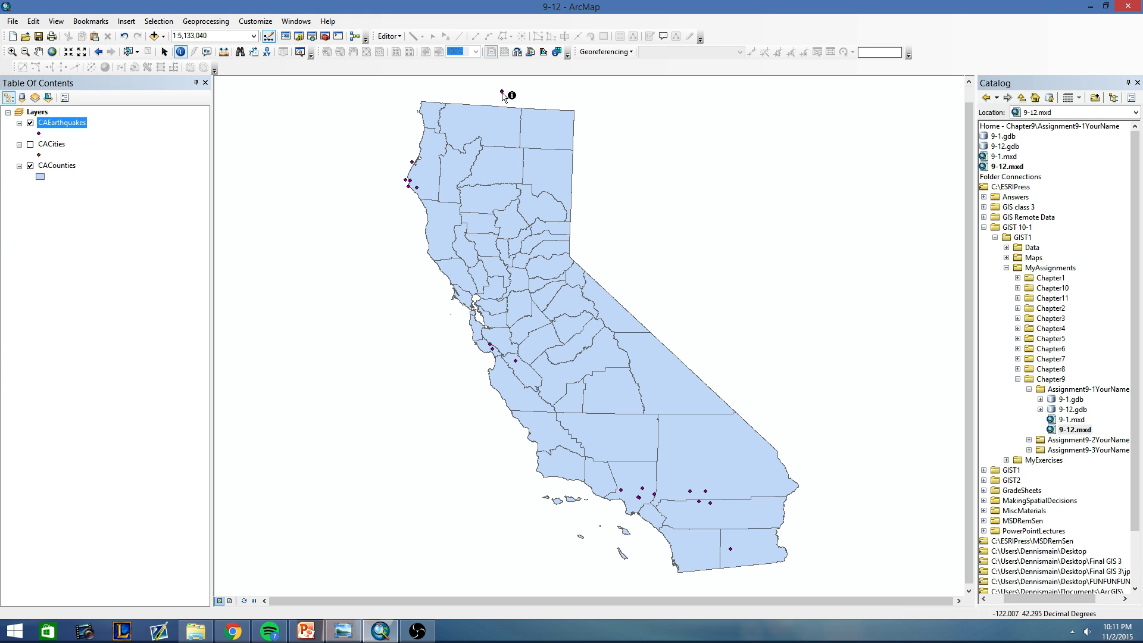
pyautogui.click(501, 92)
pyautogui.click(67, 271)
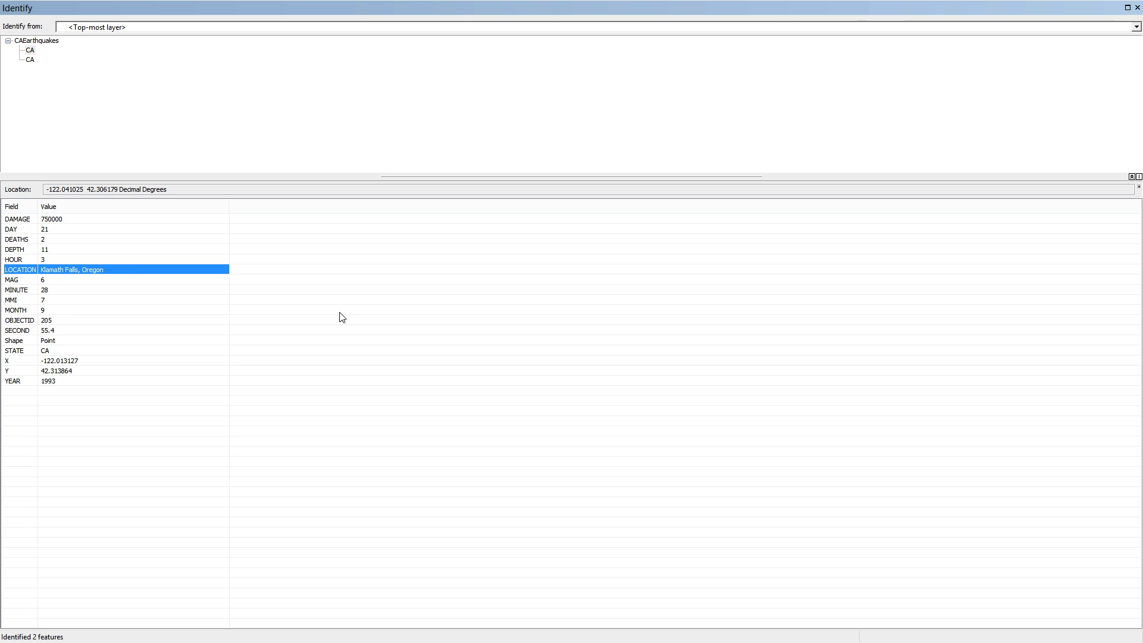
pyautogui.click(1137, 8)
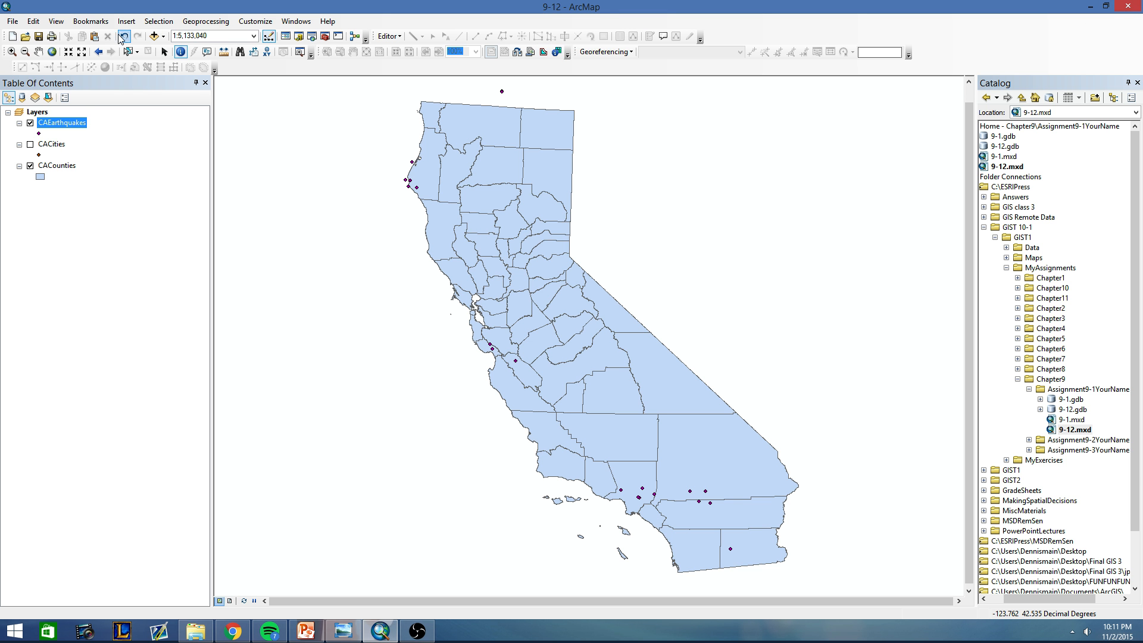
# Start an edit session despite the spatial reference warnings and open the CAEarthquakes attribute table.
pyautogui.click(388, 37)
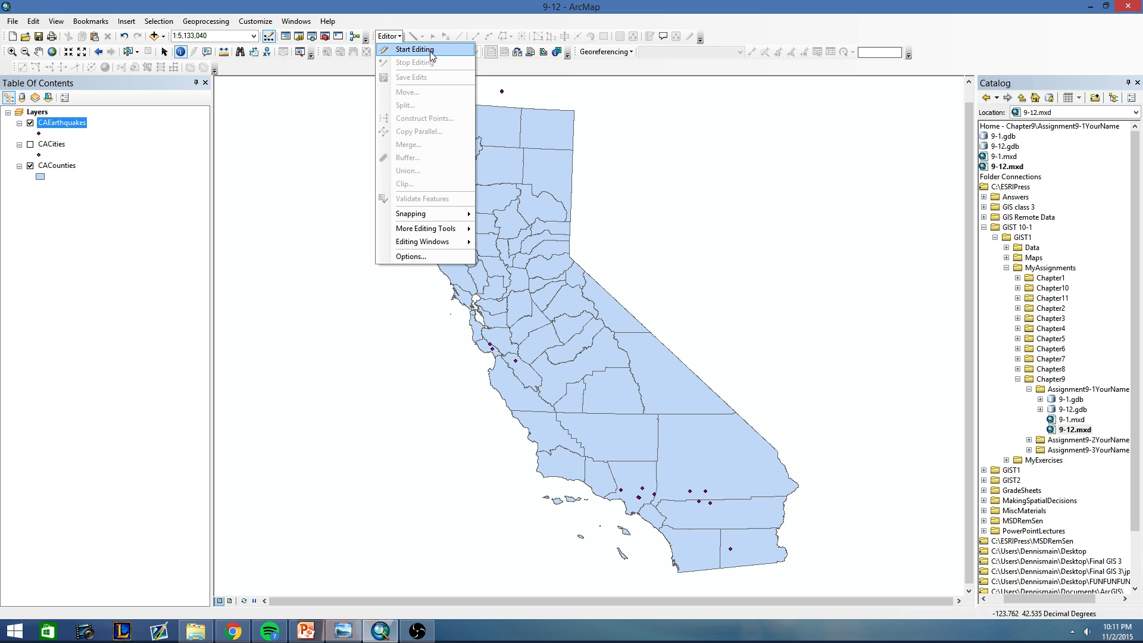
pyautogui.click(419, 43)
pyautogui.click(647, 442)
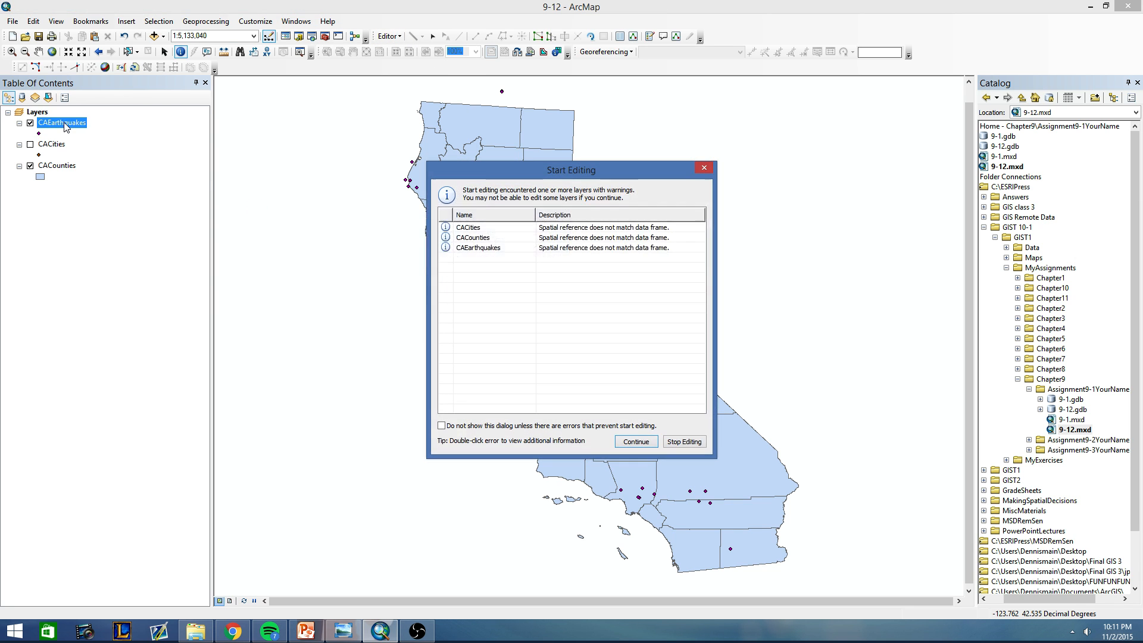
pyautogui.click(619, 442)
pyautogui.rightClick(67, 123)
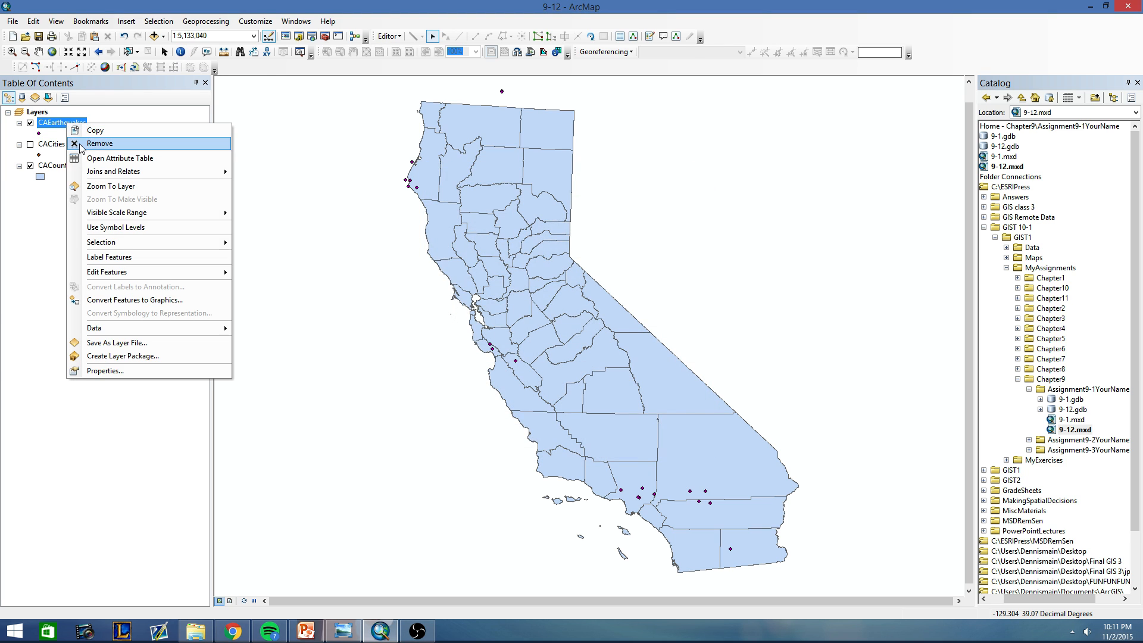
pyautogui.click(87, 159)
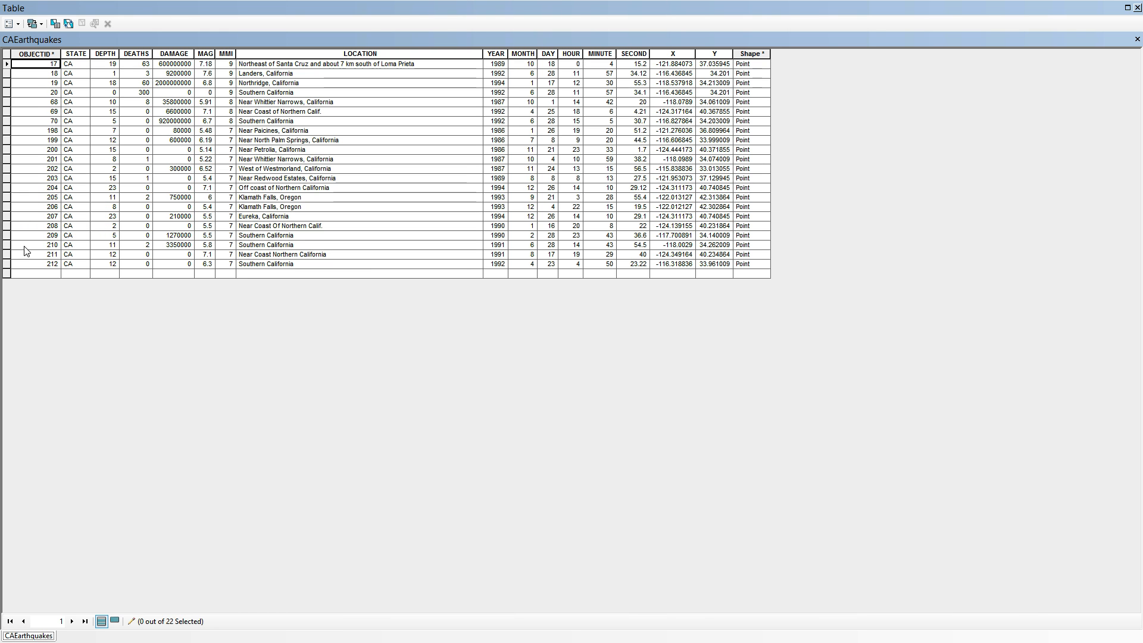
# Delete the two Klamath Falls, Oregon records (OBJECTID 205 and 206) from CAEarthquakes and close the table.
pyautogui.click(9, 207)
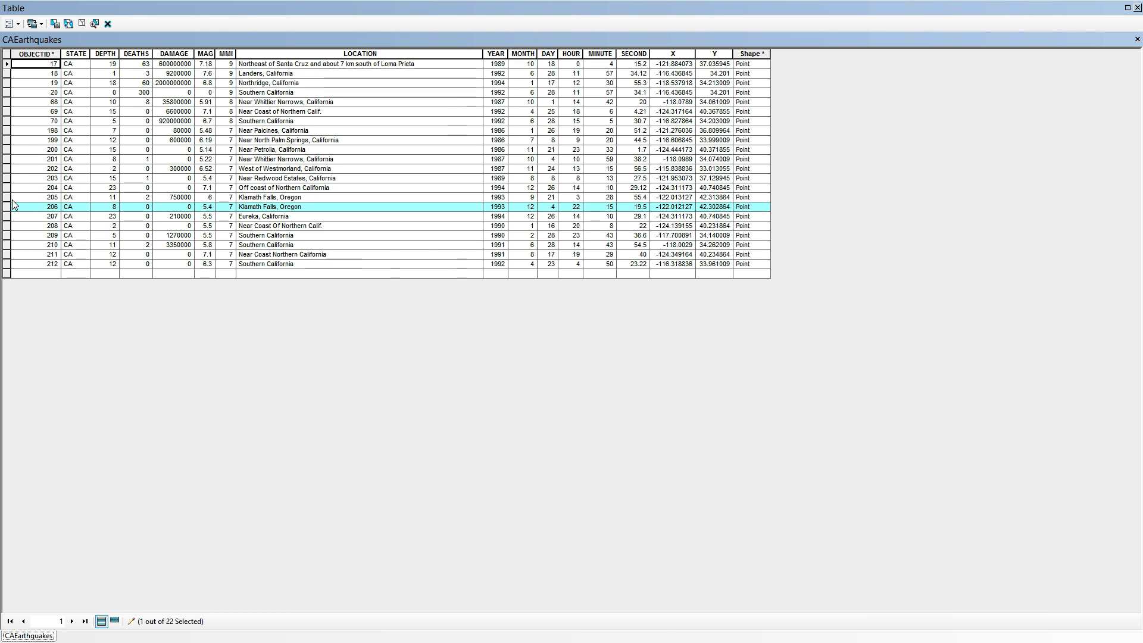
pyautogui.keyDown('ctrl'); pyautogui.click(7, 197); pyautogui.keyUp('ctrl')
pyautogui.rightClick(9, 204)
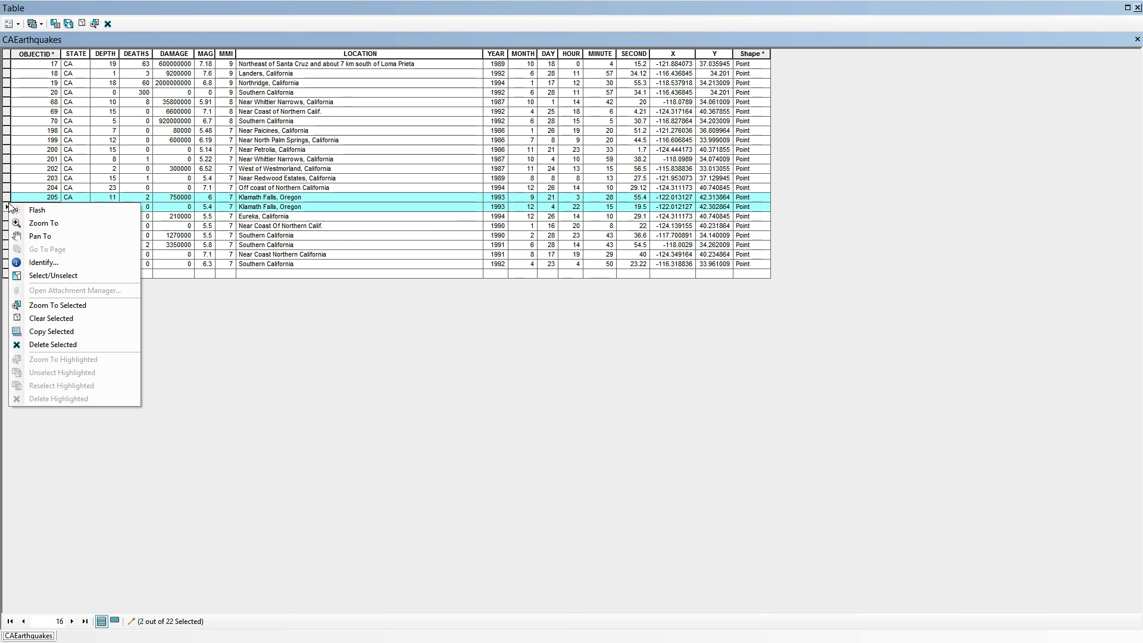
pyautogui.click(49, 344)
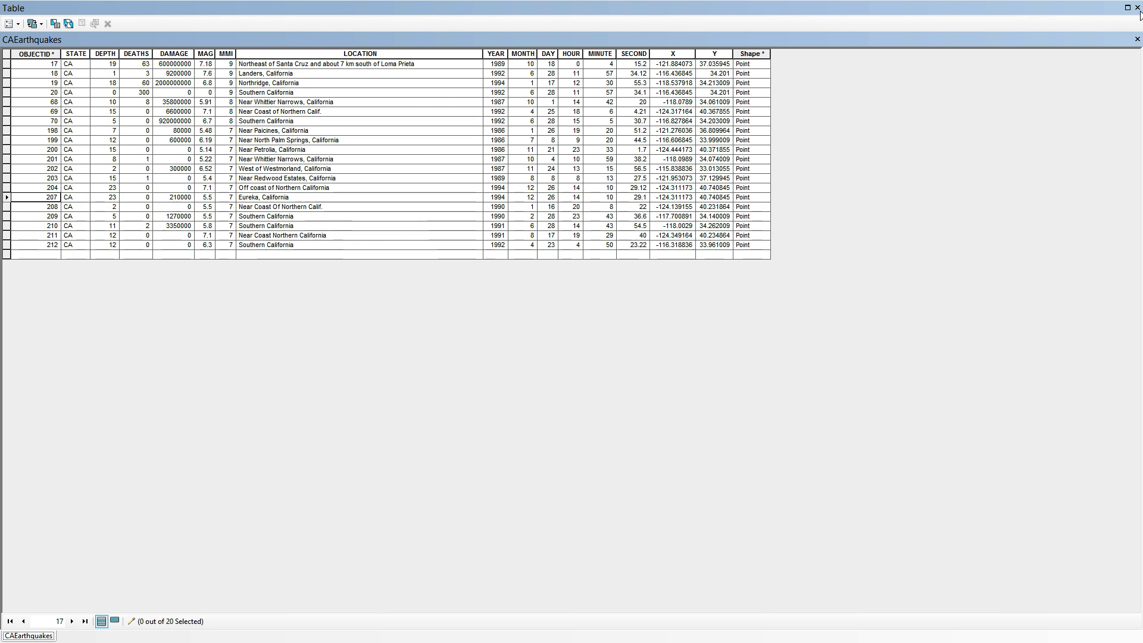
pyautogui.click(1137, 39)
# End the edit session, keeping the record deletions.
pyautogui.click(388, 37)
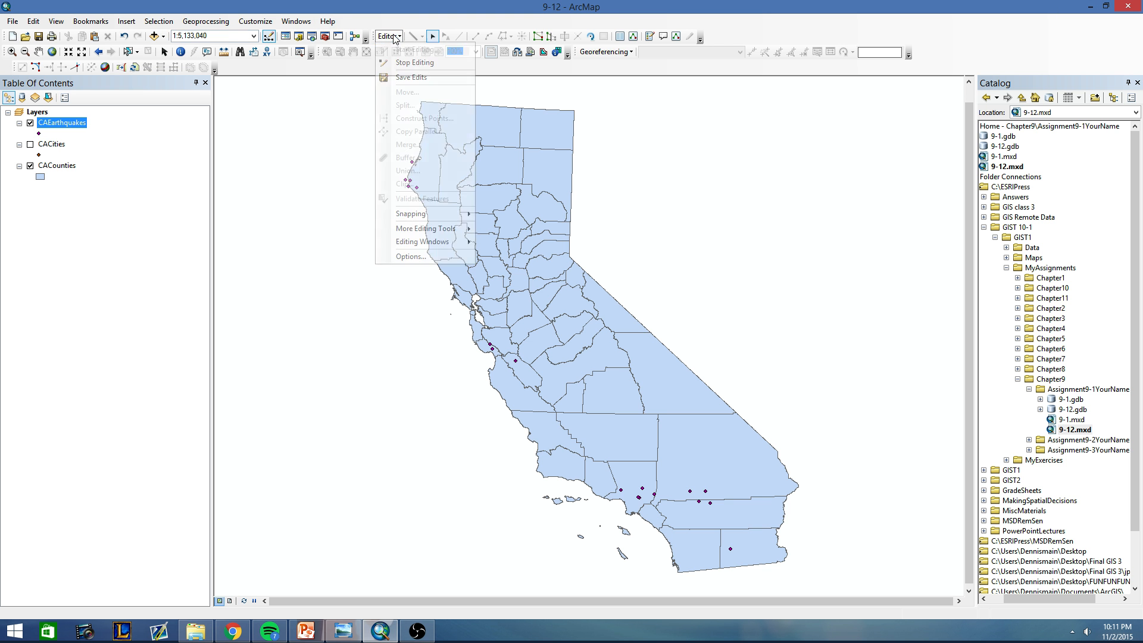
pyautogui.click(388, 36)
pyautogui.click(388, 36)
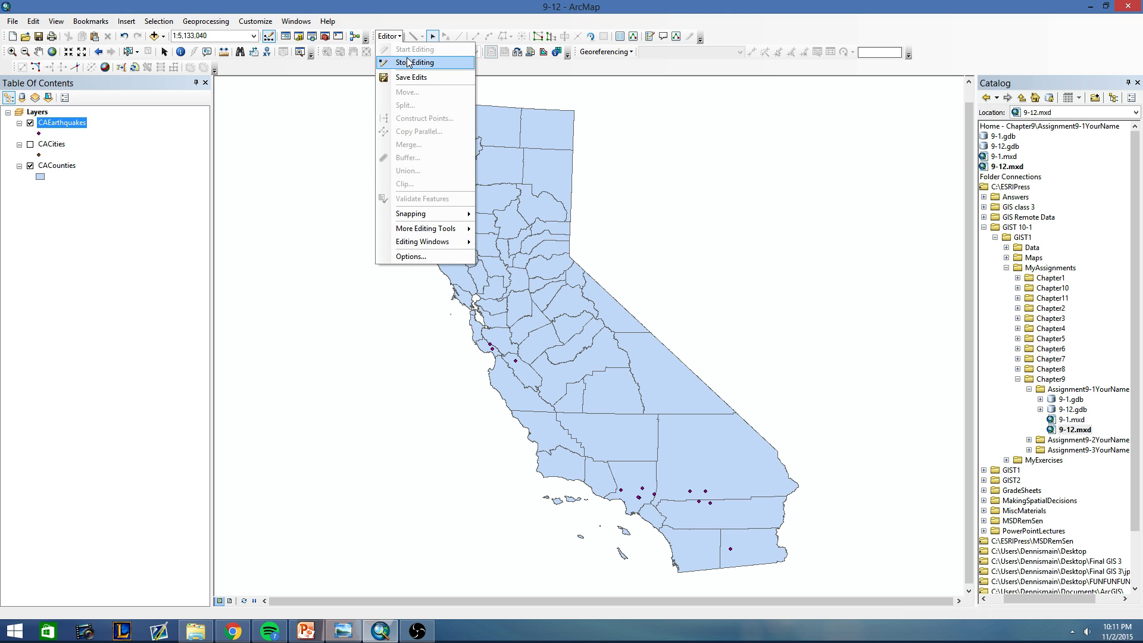
pyautogui.click(409, 62)
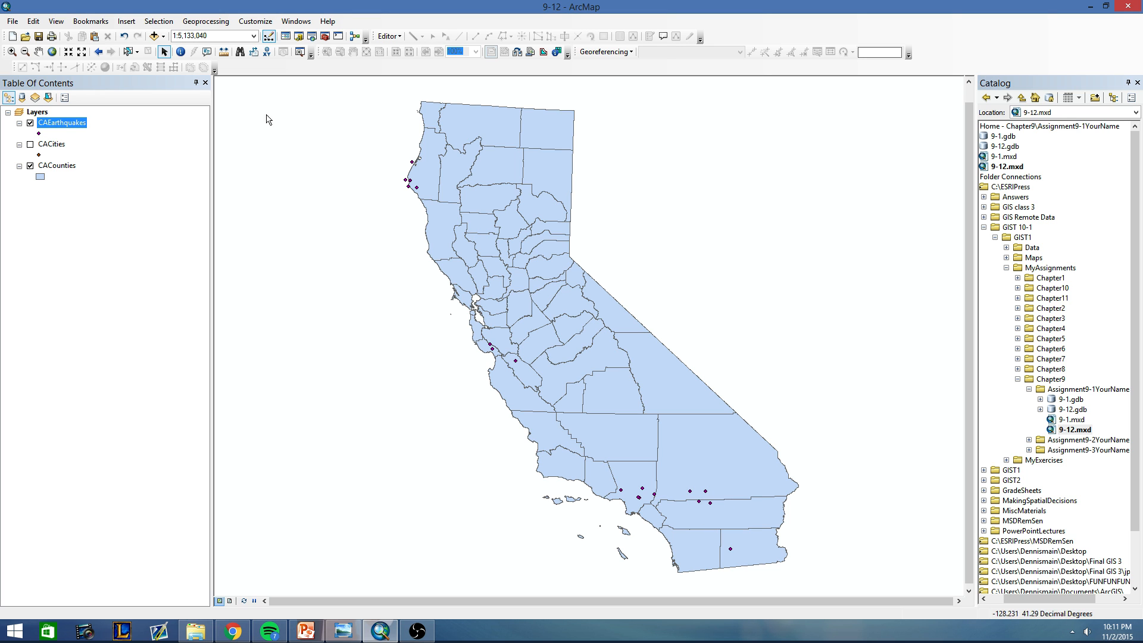
# Set up a Buffer of CAEarthquakes with a linear distance of 20 miles and dissolve type ALL.
pyautogui.click(189, 25)
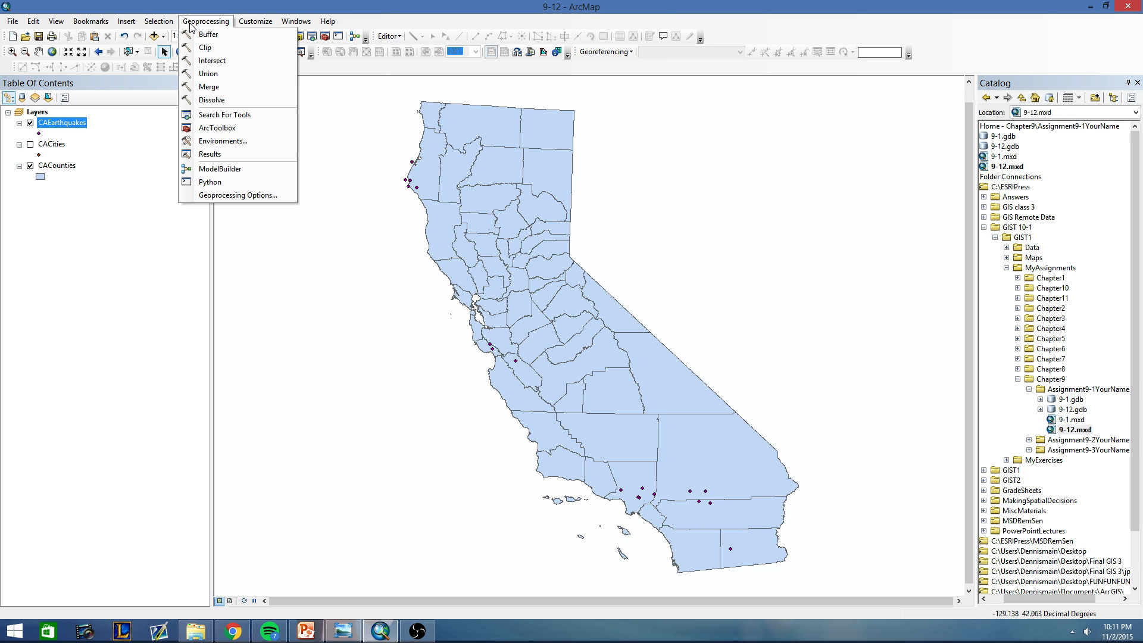
pyautogui.click(201, 34)
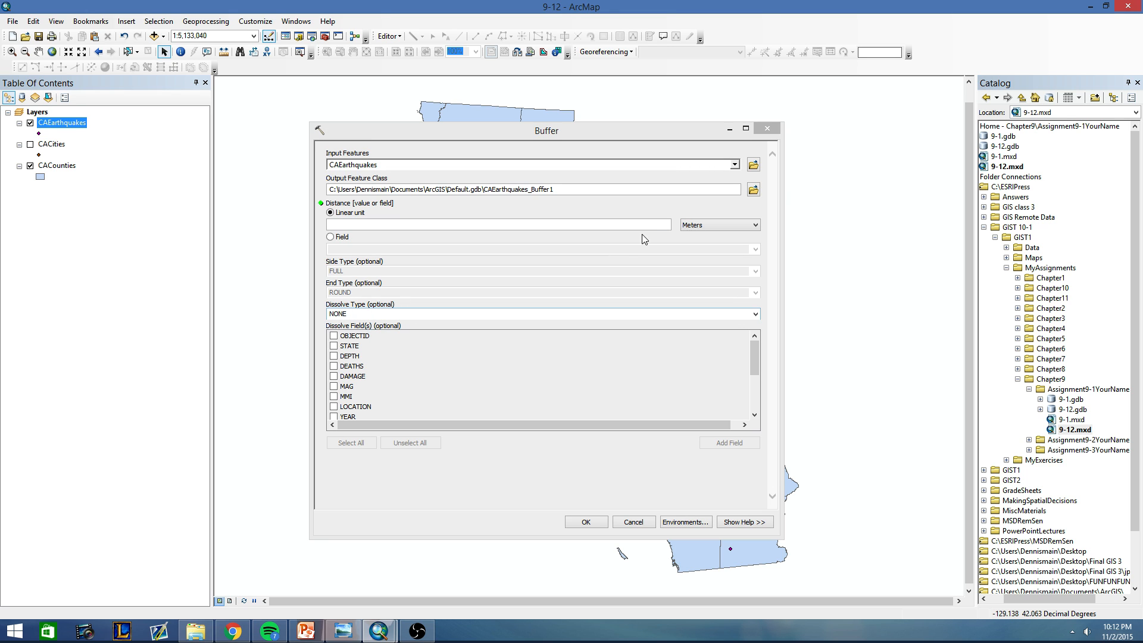
pyautogui.click(753, 315)
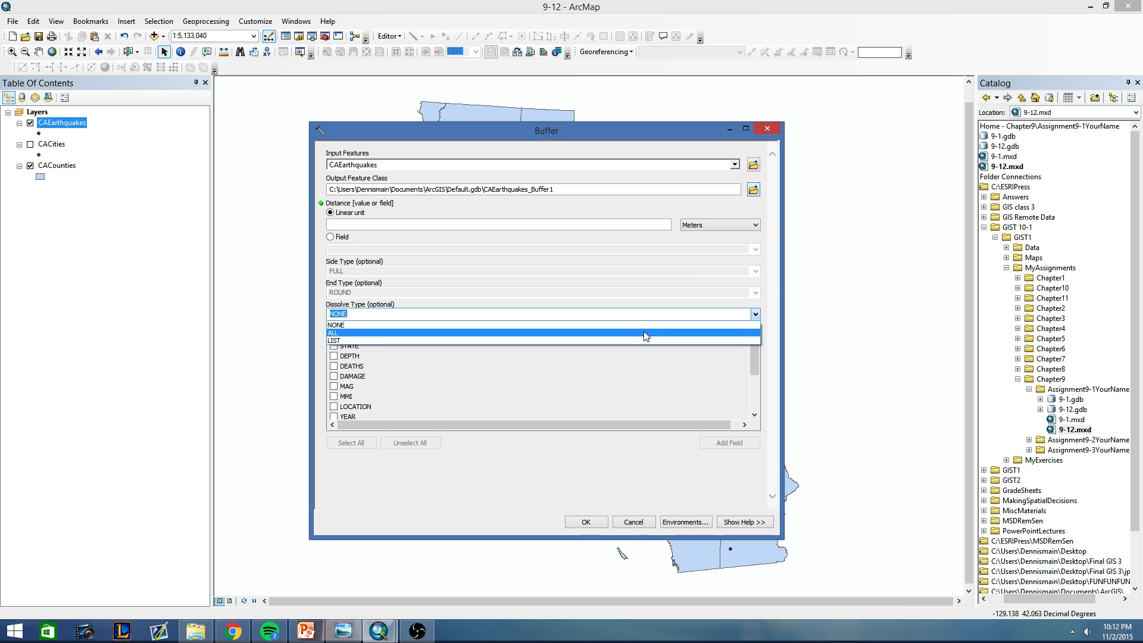
pyautogui.click(646, 336)
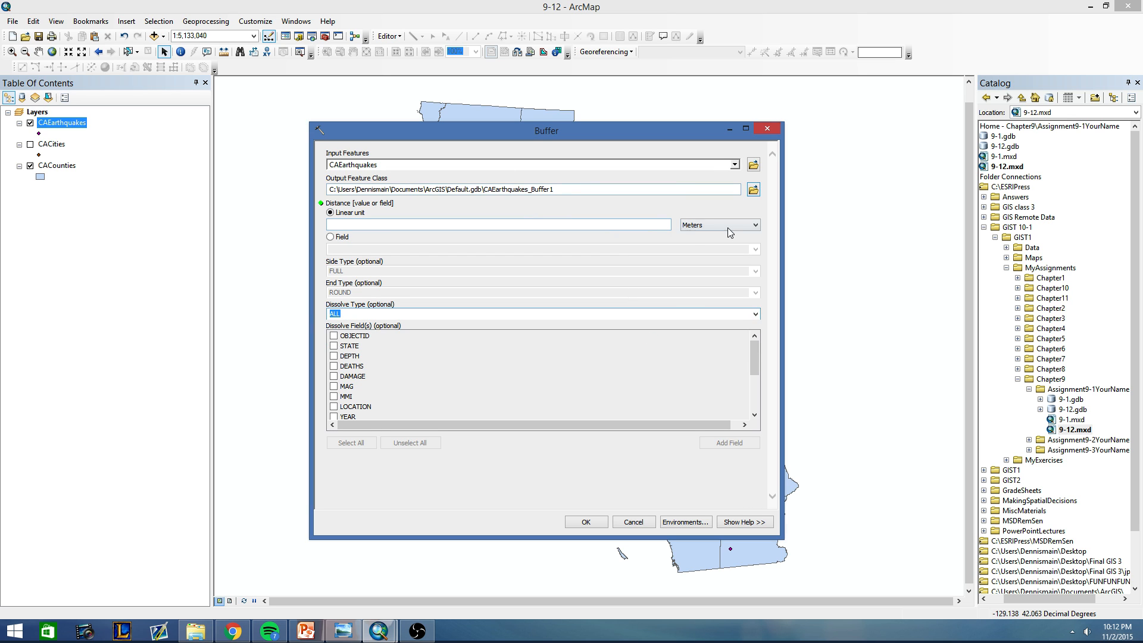
pyautogui.click(728, 227)
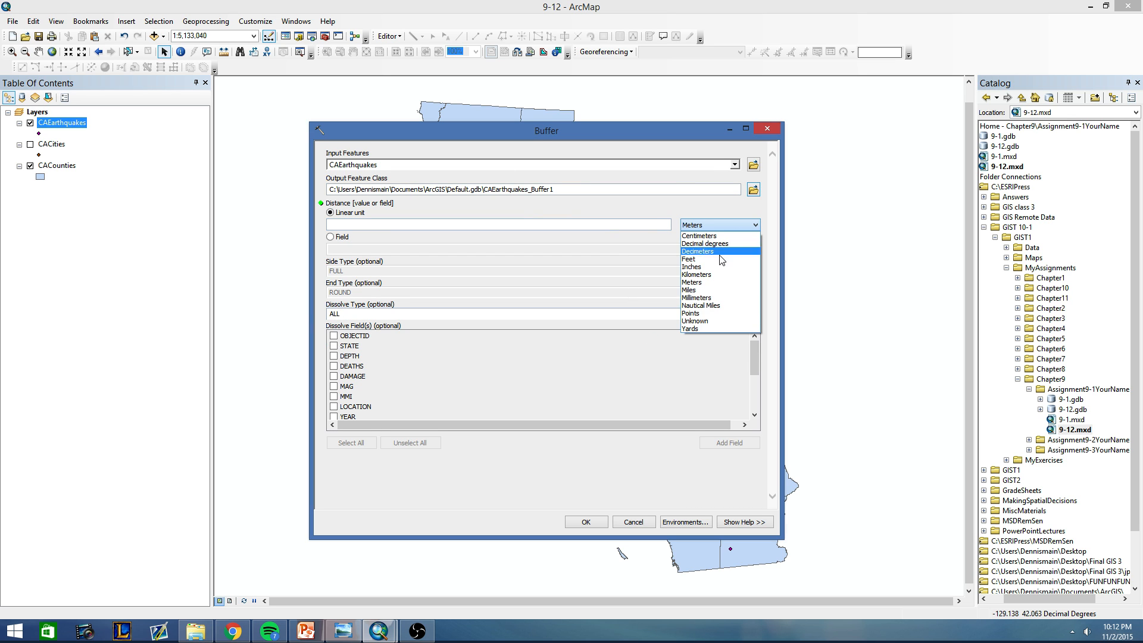
pyautogui.click(708, 292)
pyautogui.click(656, 229)
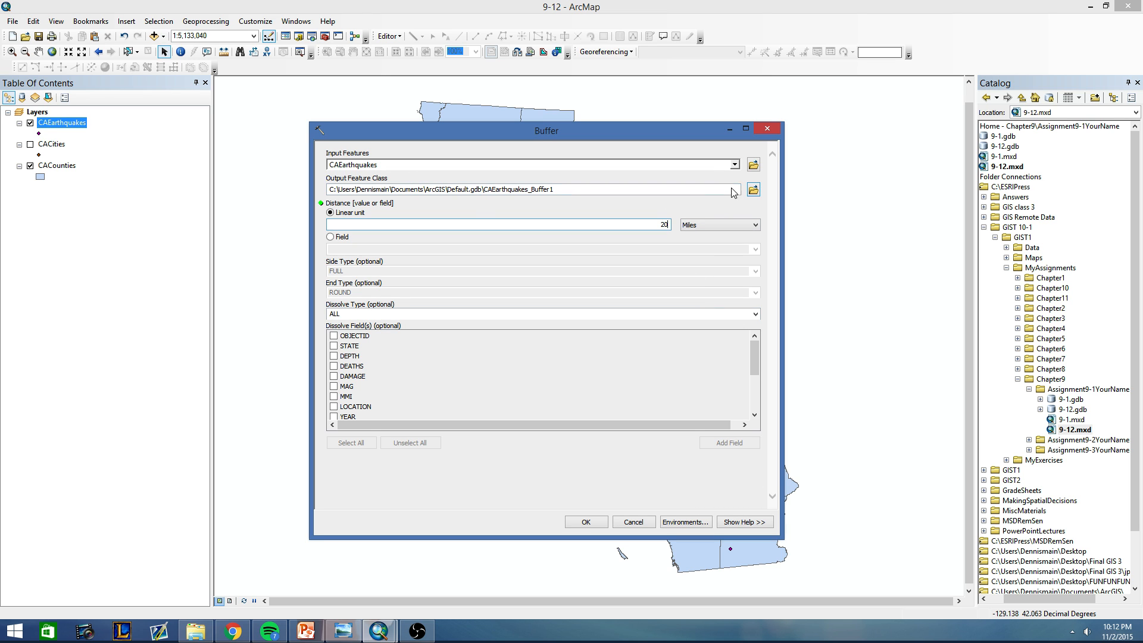
# Save the buffer output in 9-12.gdb as CAEarthquakes_buffer and run the Buffer tool.
pyautogui.click(753, 190)
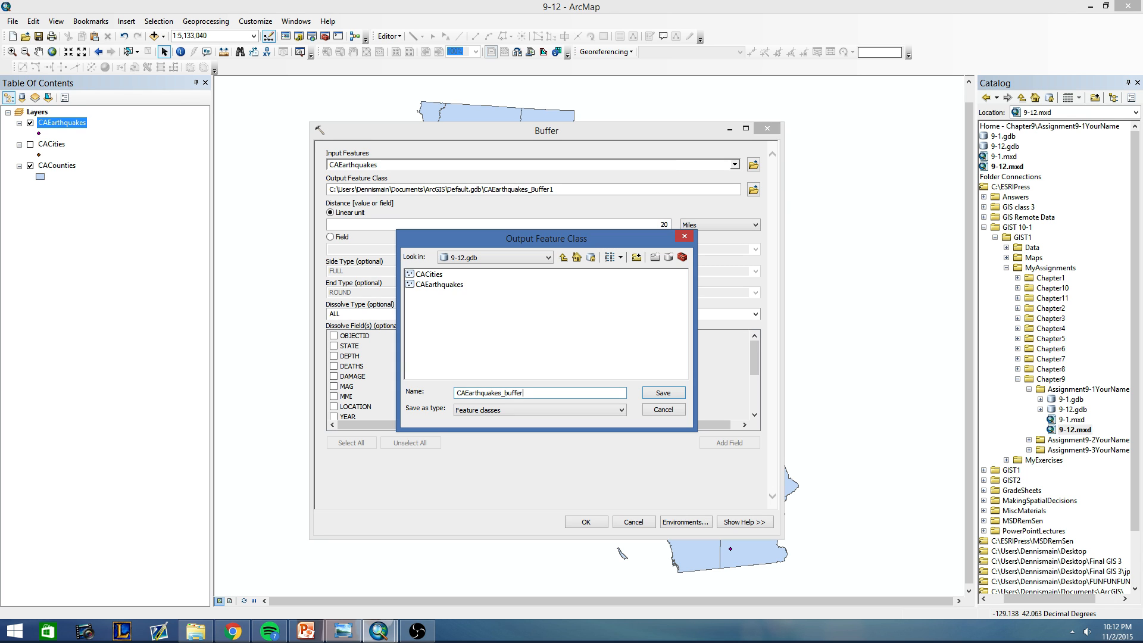
pyautogui.click(654, 394)
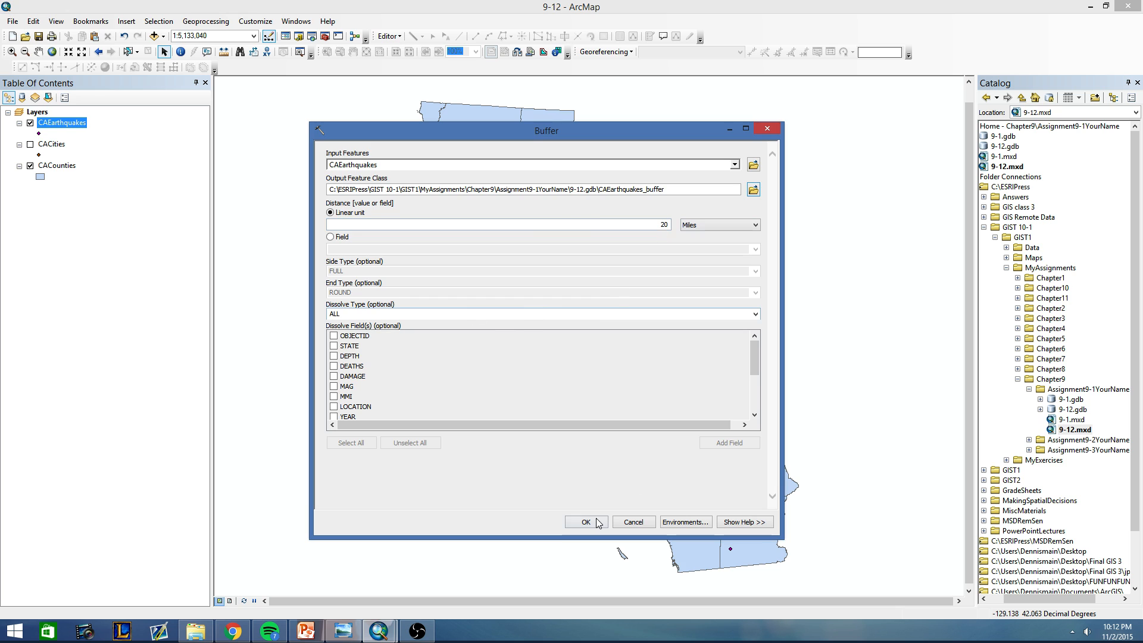
pyautogui.click(585, 521)
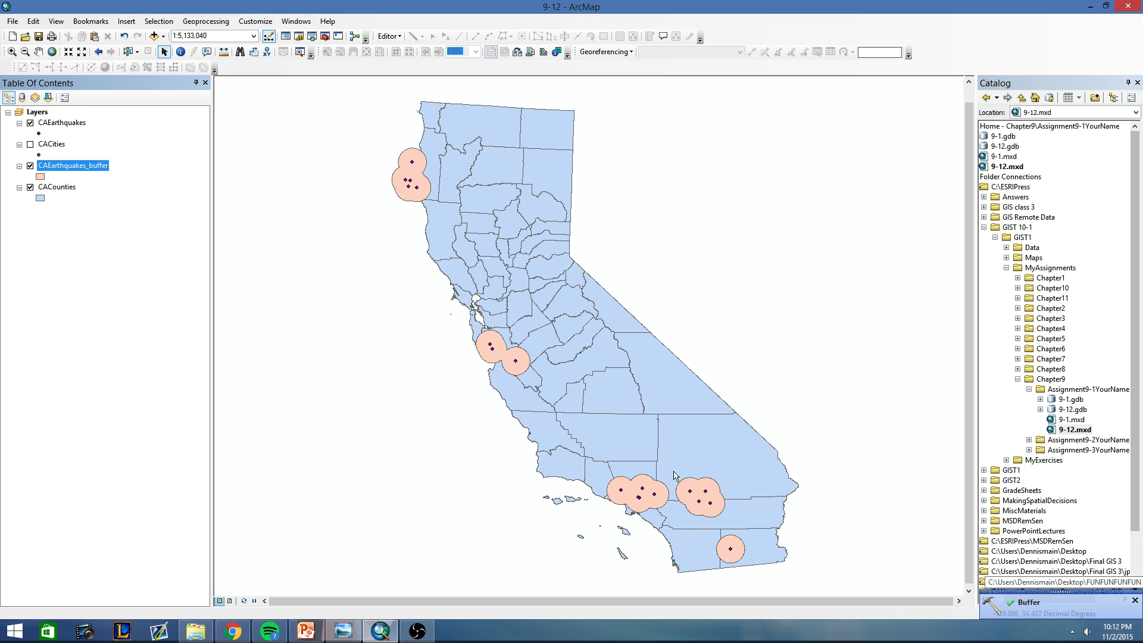
# Select the single polygon record in the CAEarthquakes_buffer attribute table and close the table.
pyautogui.rightClick(53, 167)
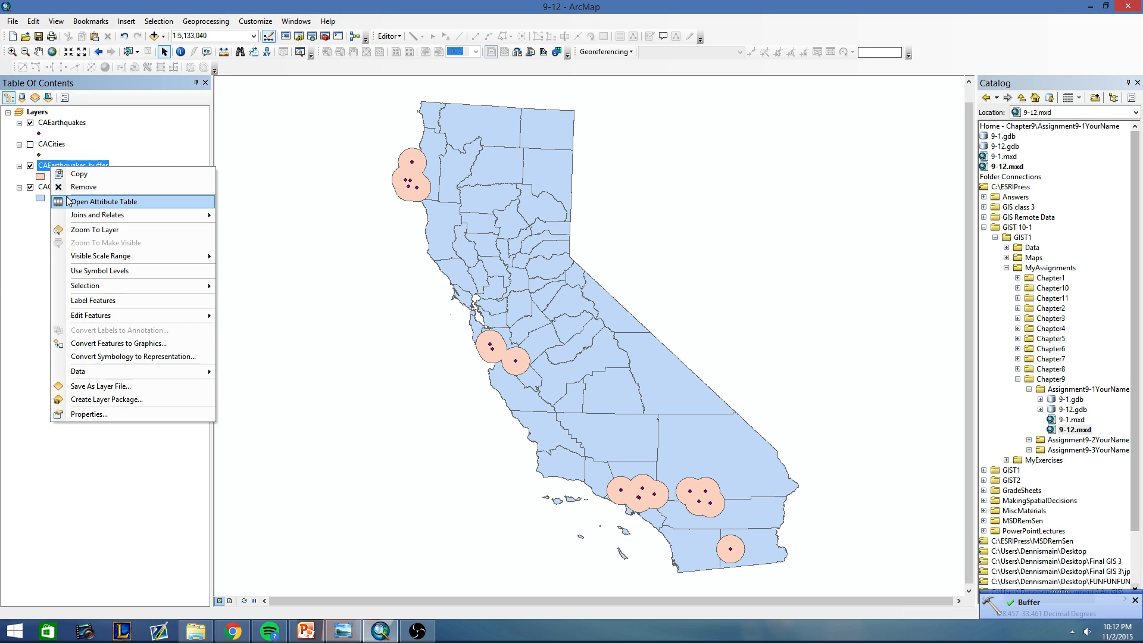
pyautogui.click(84, 196)
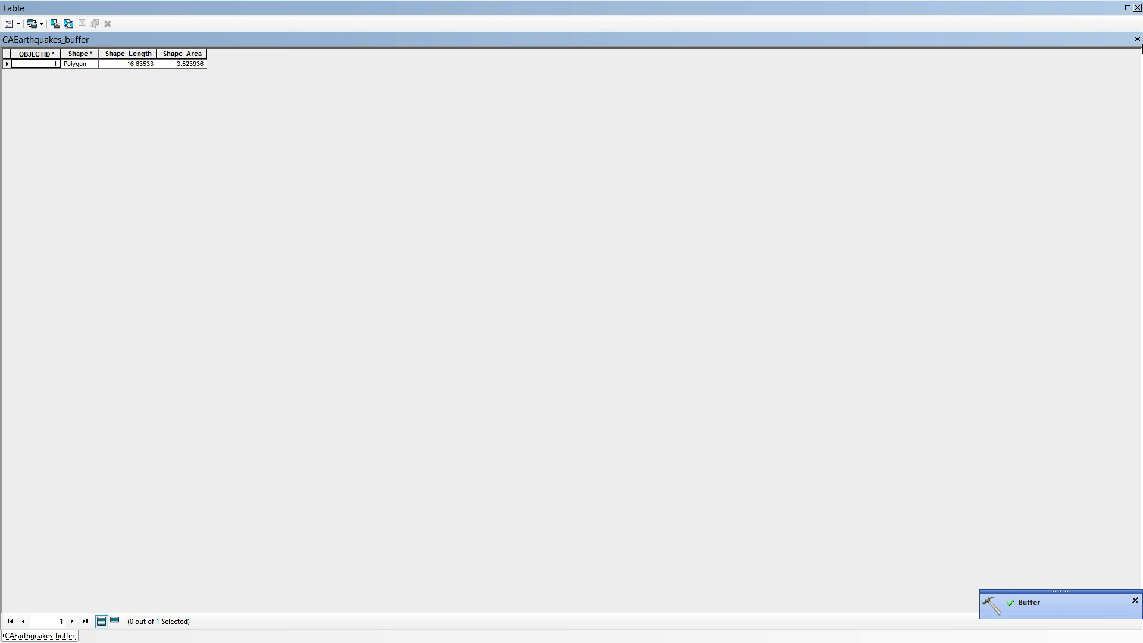
pyautogui.click(1137, 8)
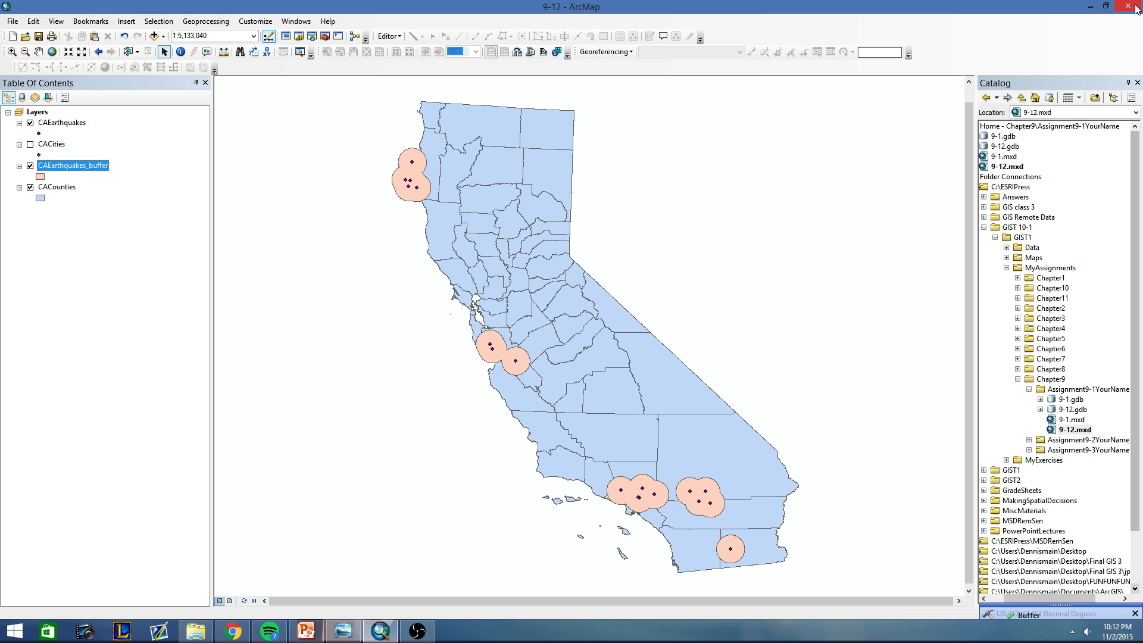
pyautogui.rightClick(70, 173)
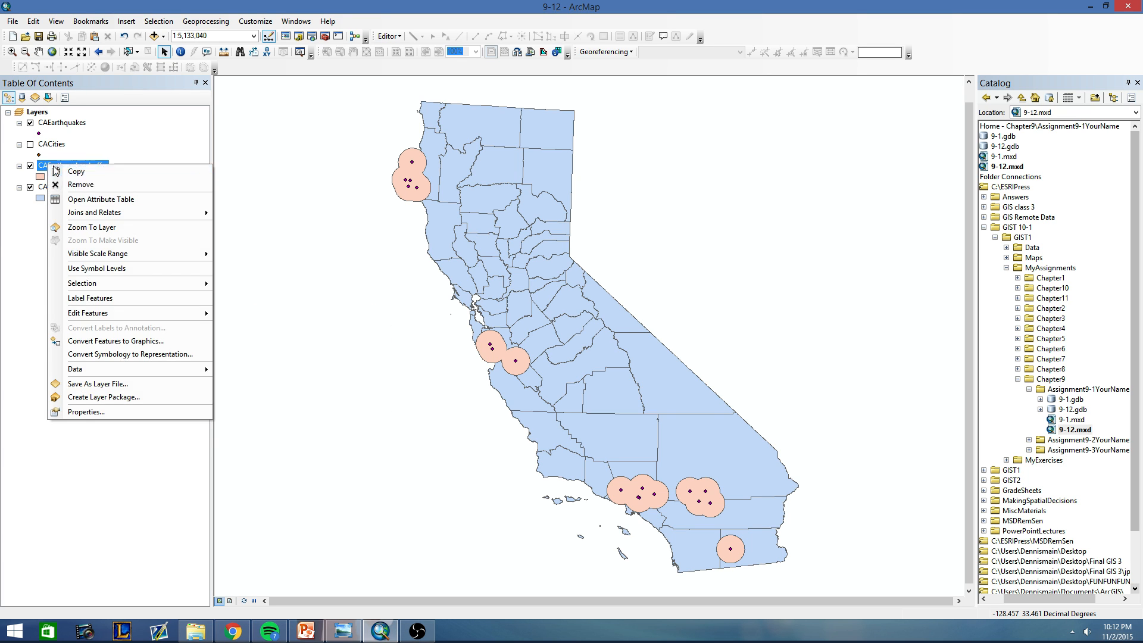
pyautogui.click(119, 198)
pyautogui.click(7, 63)
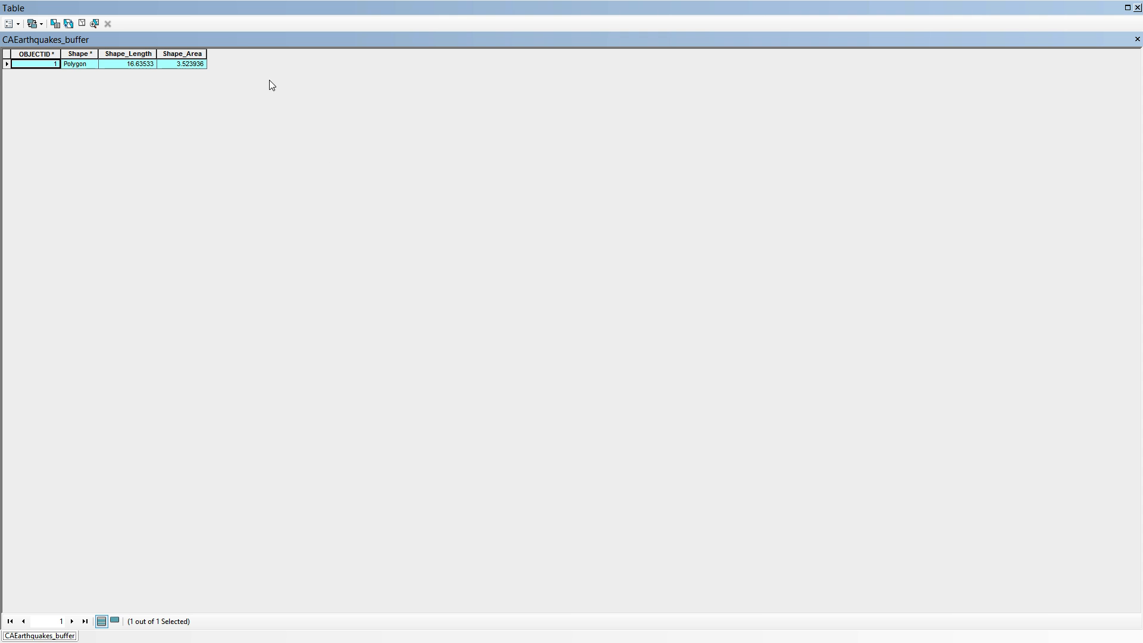
pyautogui.click(1137, 7)
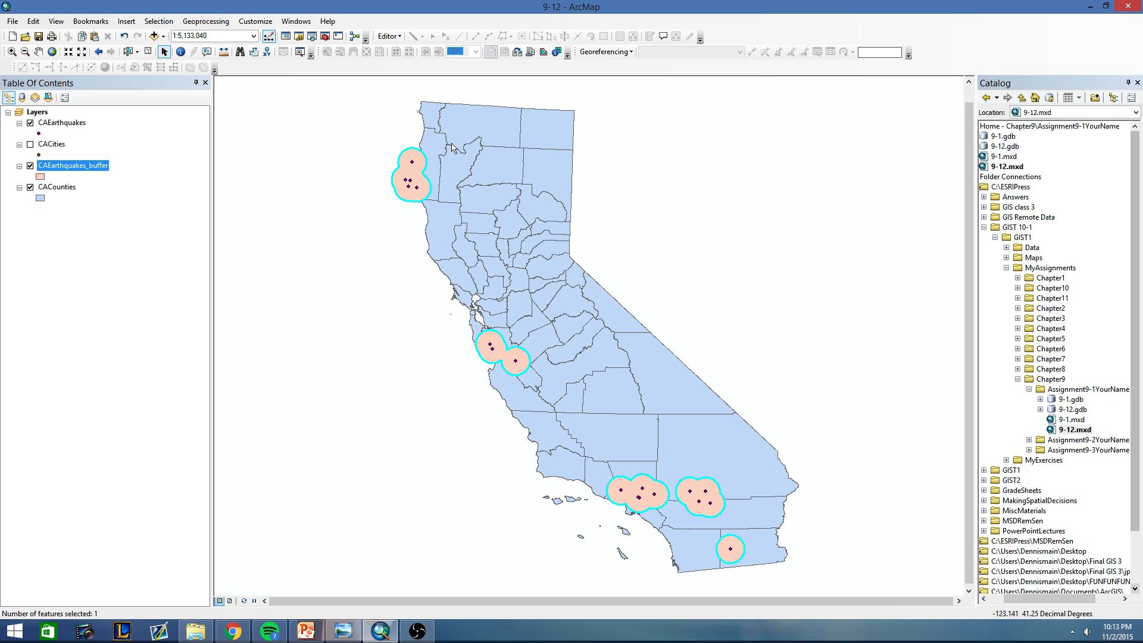
# Start an edit session on CAEarthquakes_buffer, continuing past the spatial reference warnings.
pyautogui.rightClick(79, 165)
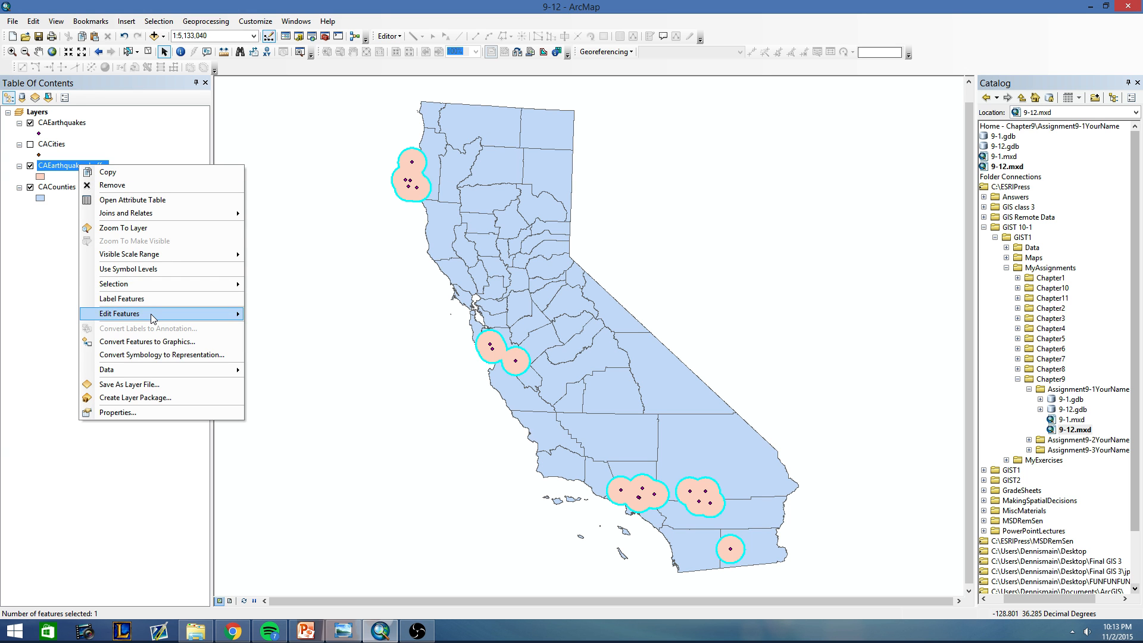
pyautogui.moveTo(157, 314)
pyautogui.click(284, 314)
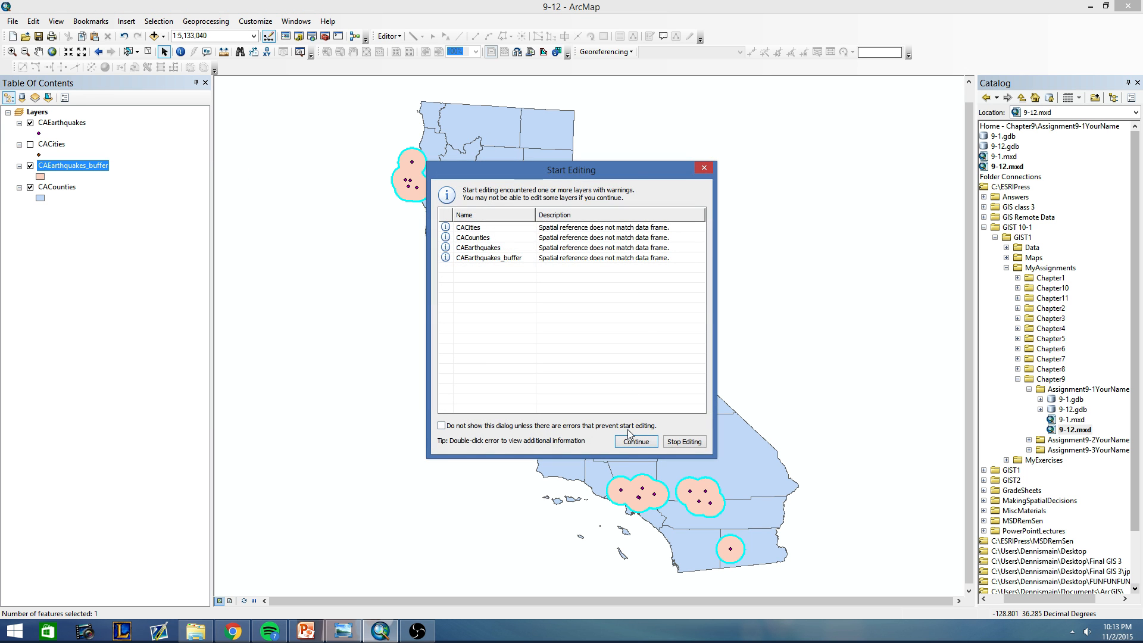
pyautogui.click(630, 440)
pyautogui.click(399, 37)
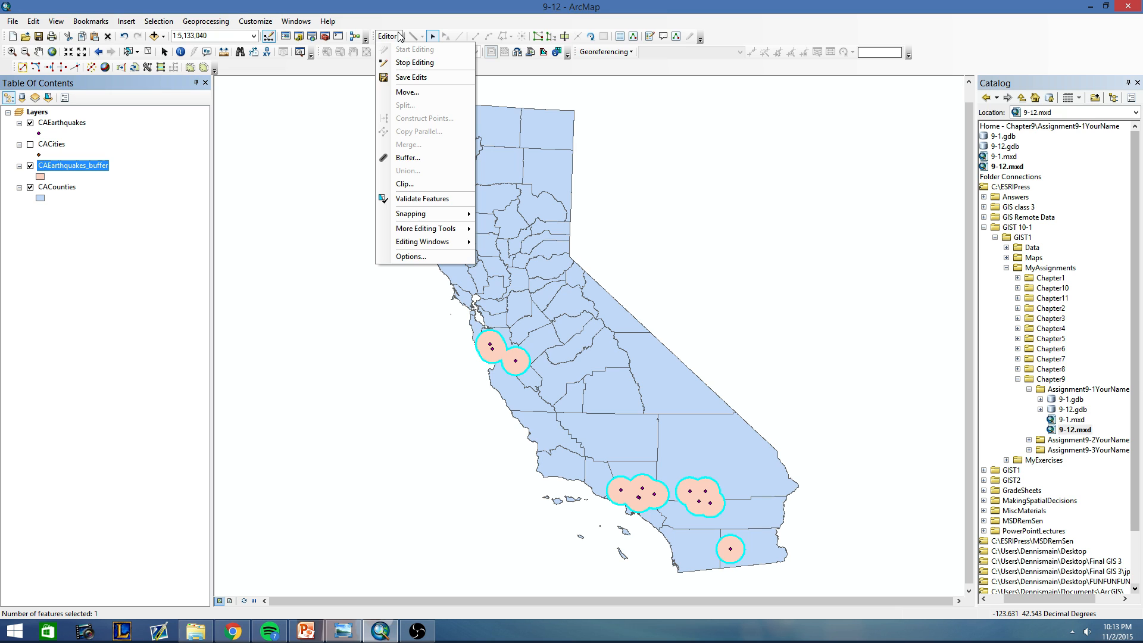
pyautogui.moveTo(423, 233)
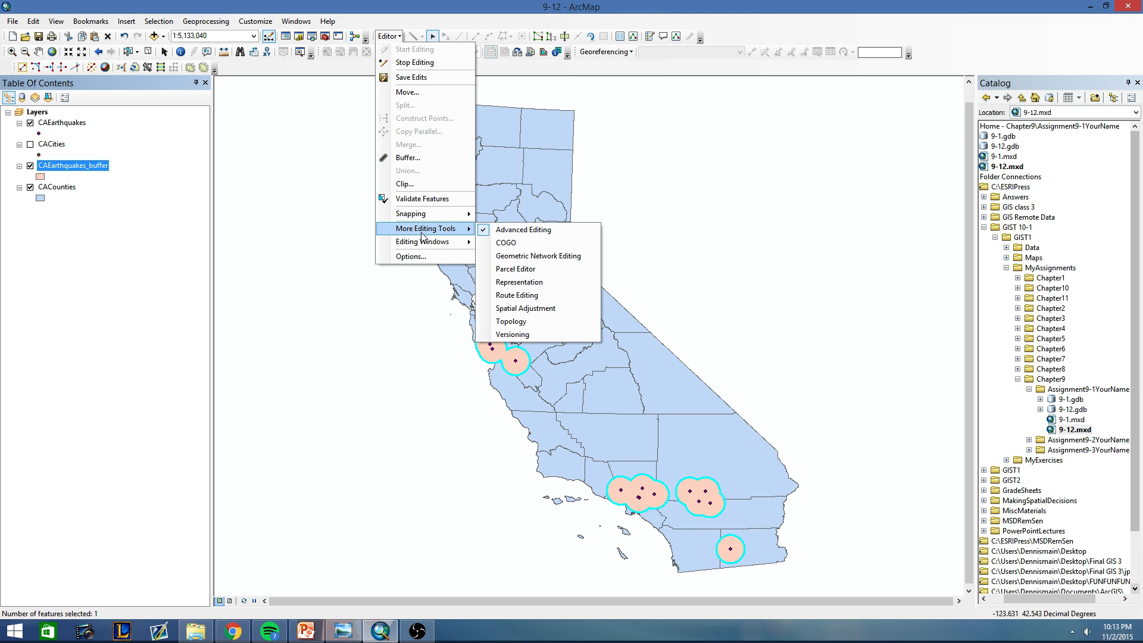
pyautogui.click(512, 229)
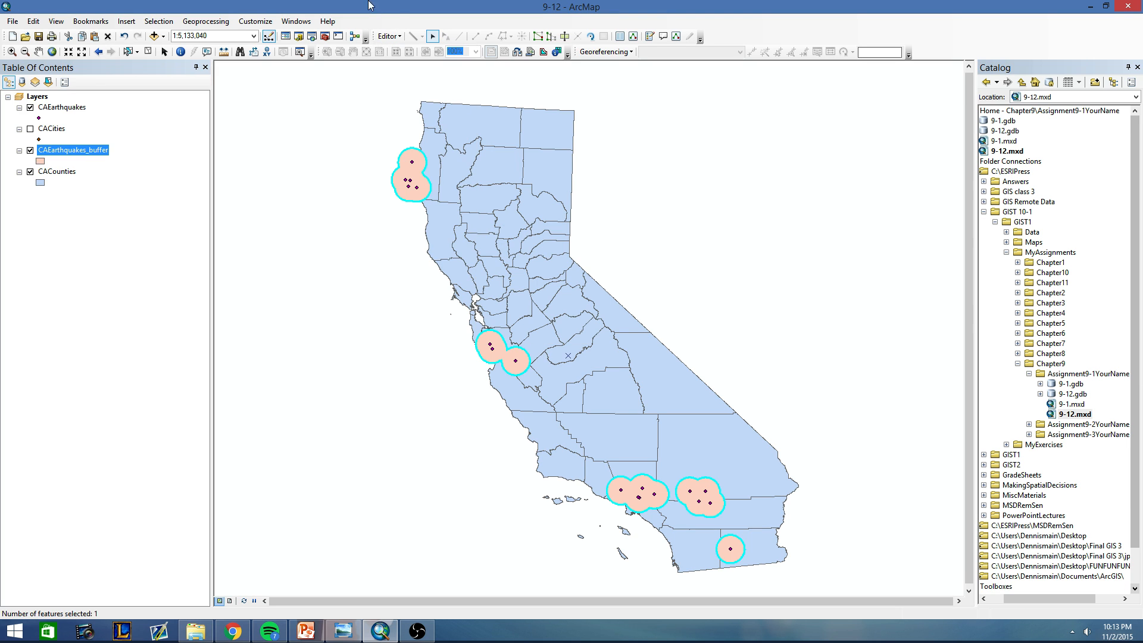
pyautogui.click(389, 37)
pyautogui.moveTo(417, 230)
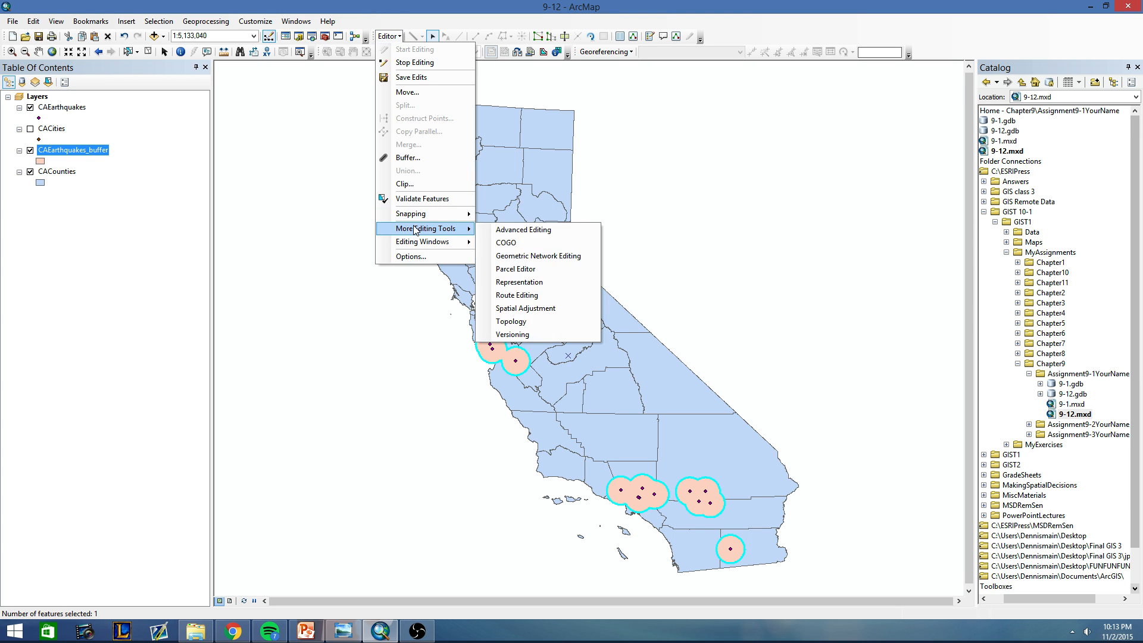
pyautogui.click(506, 231)
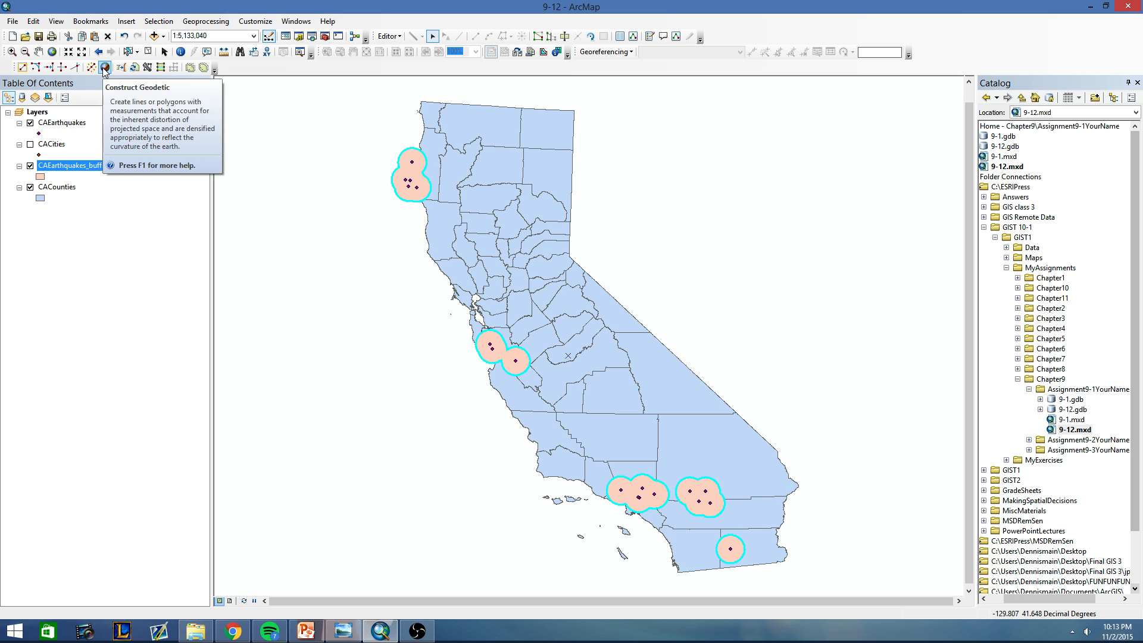
# Explode the selected multipart buffer into separate polygons and check its records in the CAEarthquakes_buffer attribute table.
pyautogui.click(384, 225)
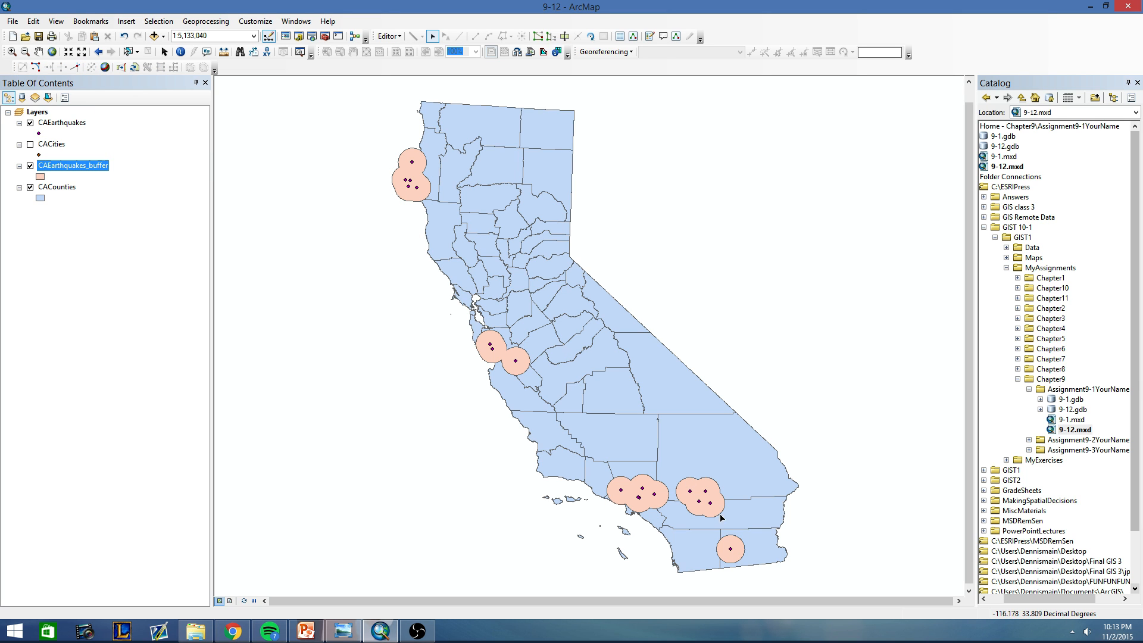
pyautogui.rightClick(60, 163)
pyautogui.click(113, 196)
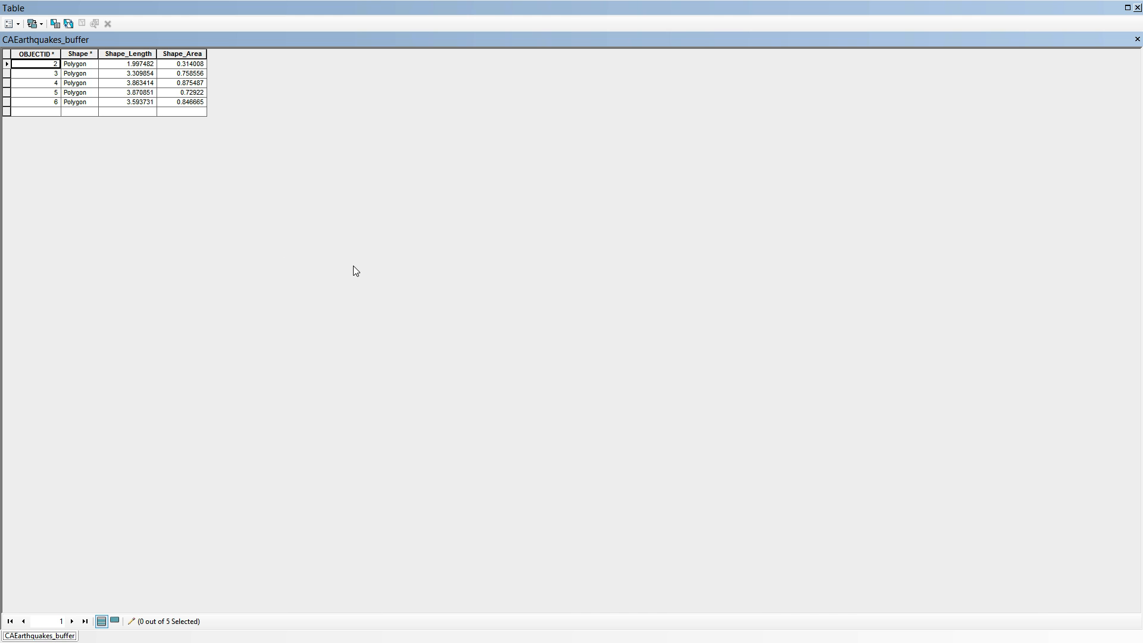
pyautogui.click(1136, 8)
# Save the edits to the exploded buffer polygons and end the edit session.
pyautogui.click(388, 36)
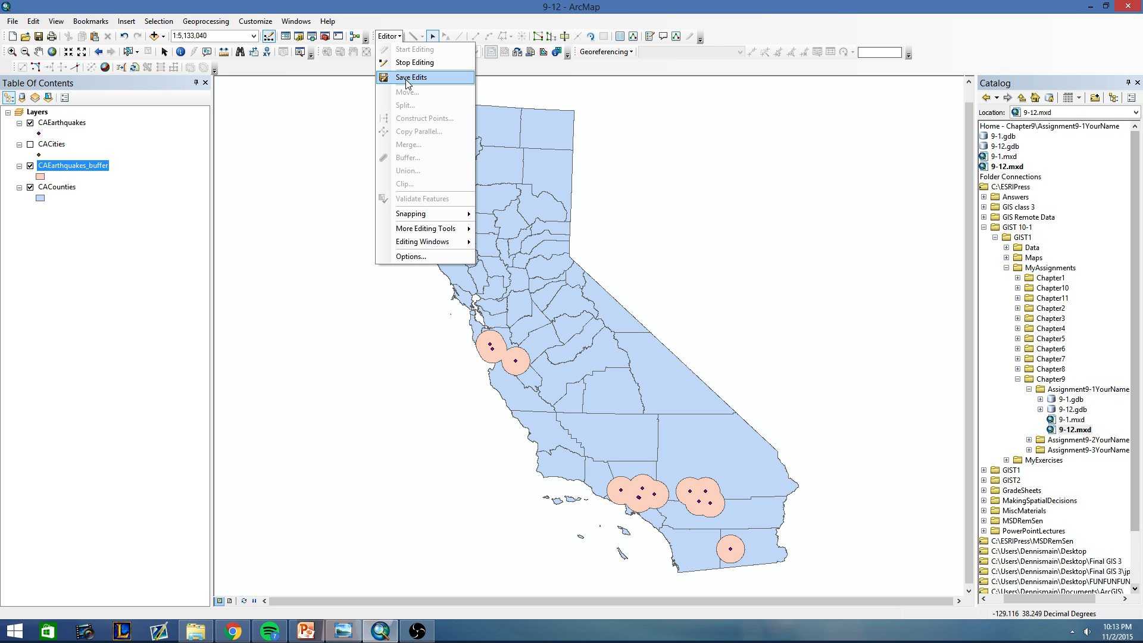
pyautogui.click(408, 77)
pyautogui.click(388, 36)
pyautogui.click(415, 62)
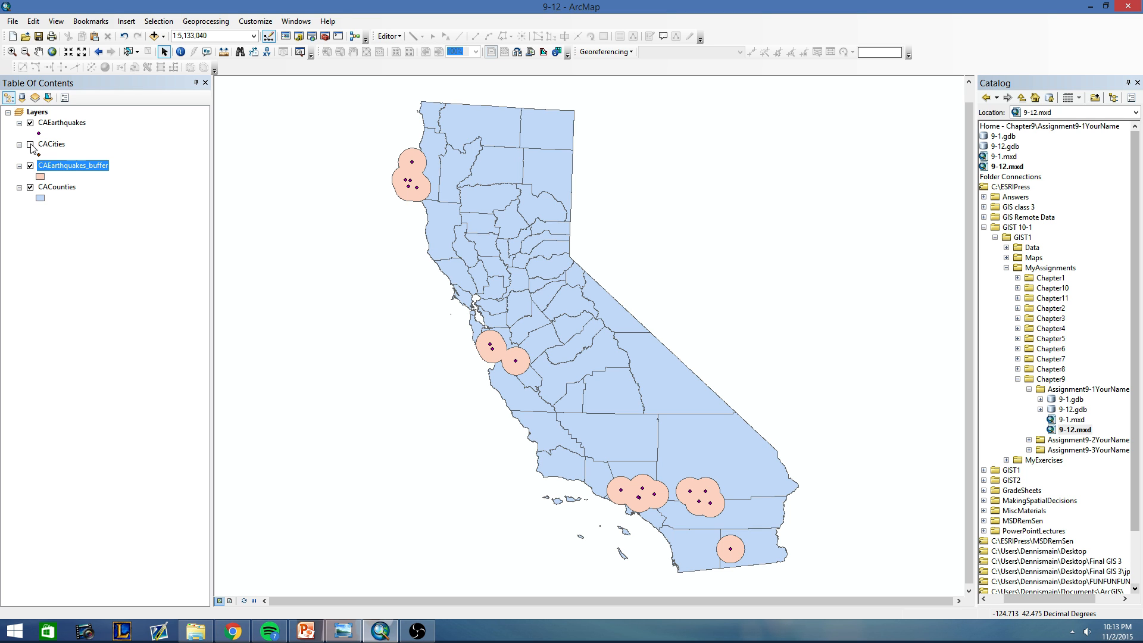
# Join CACities to CAEarthquakes_buffer based on spatial location, summarizing the numeric attributes of the points inside each polygon by Sum.
pyautogui.rightClick(61, 166)
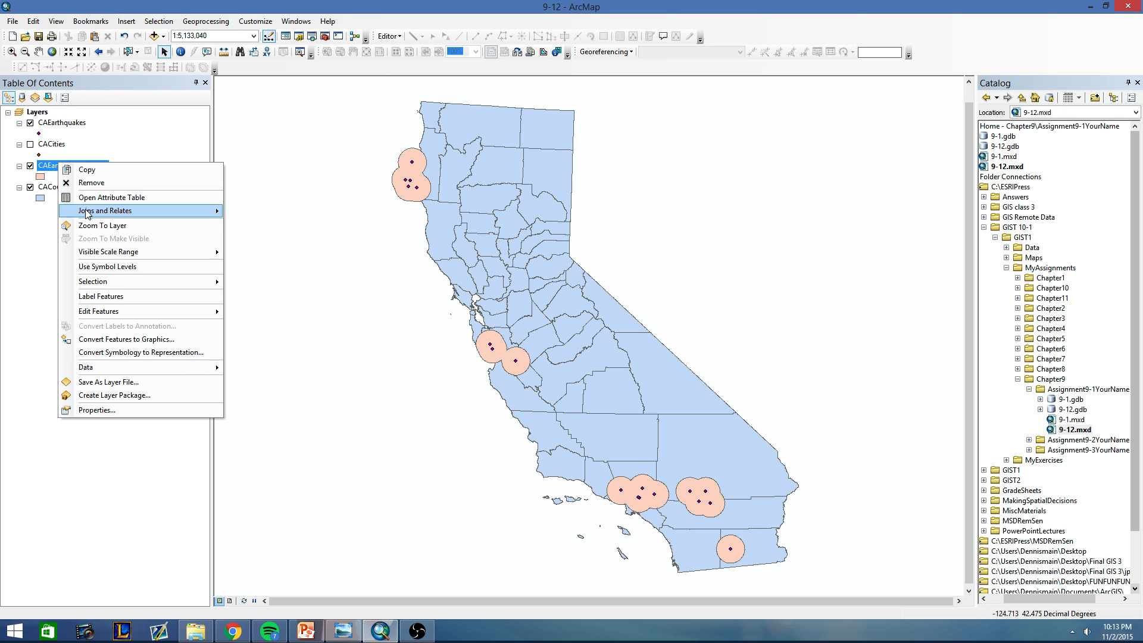
pyautogui.moveTo(86, 214)
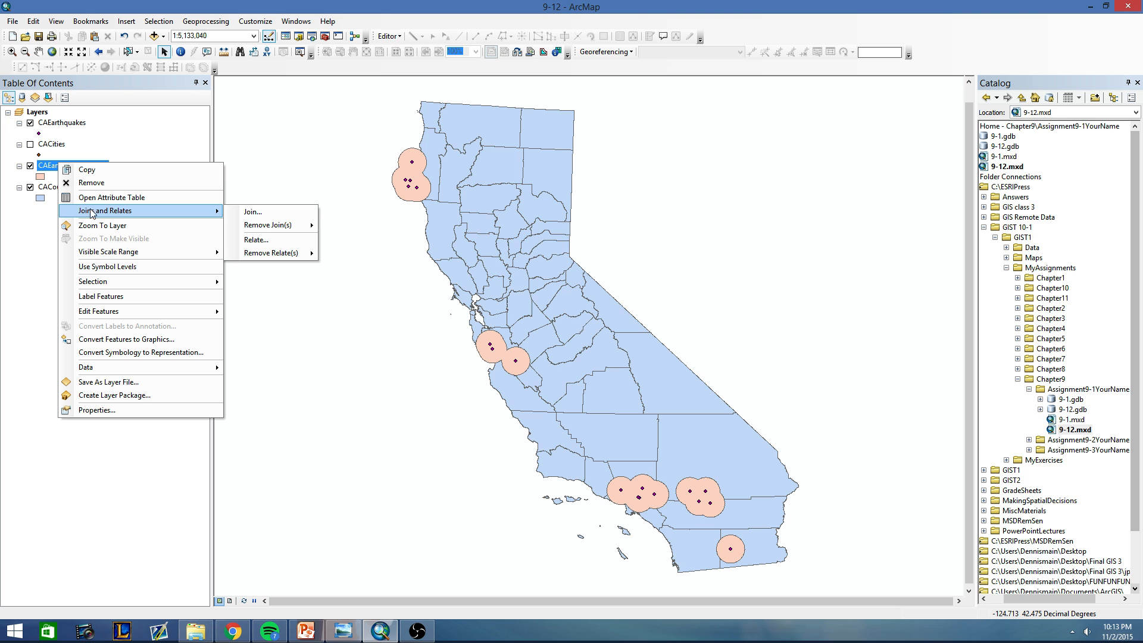
pyautogui.click(241, 211)
pyautogui.click(515, 193)
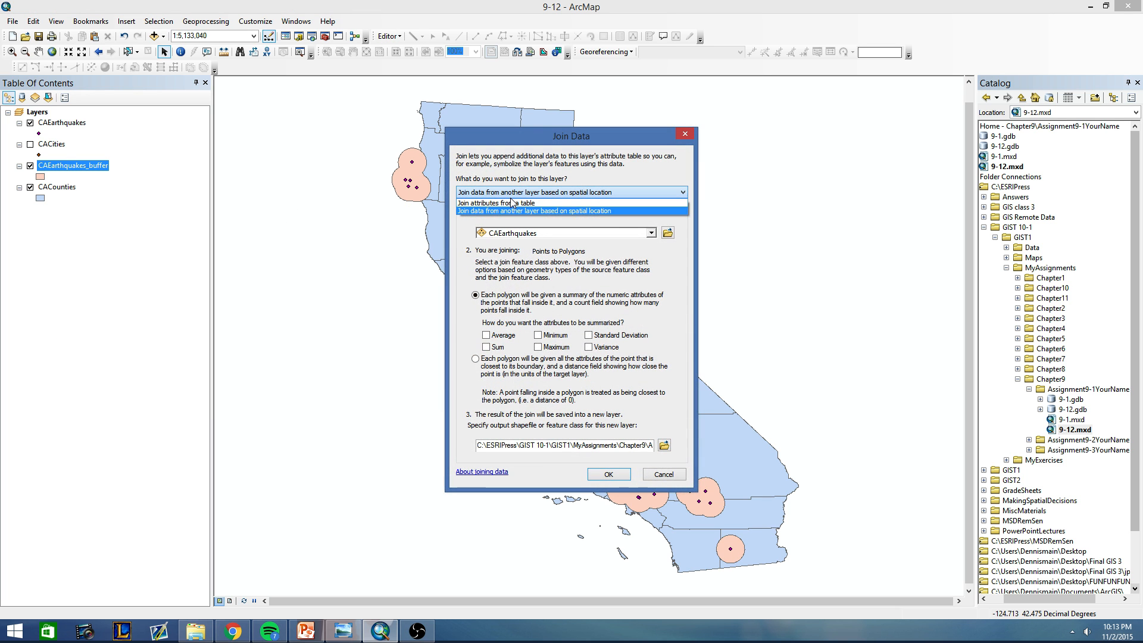
pyautogui.click(537, 212)
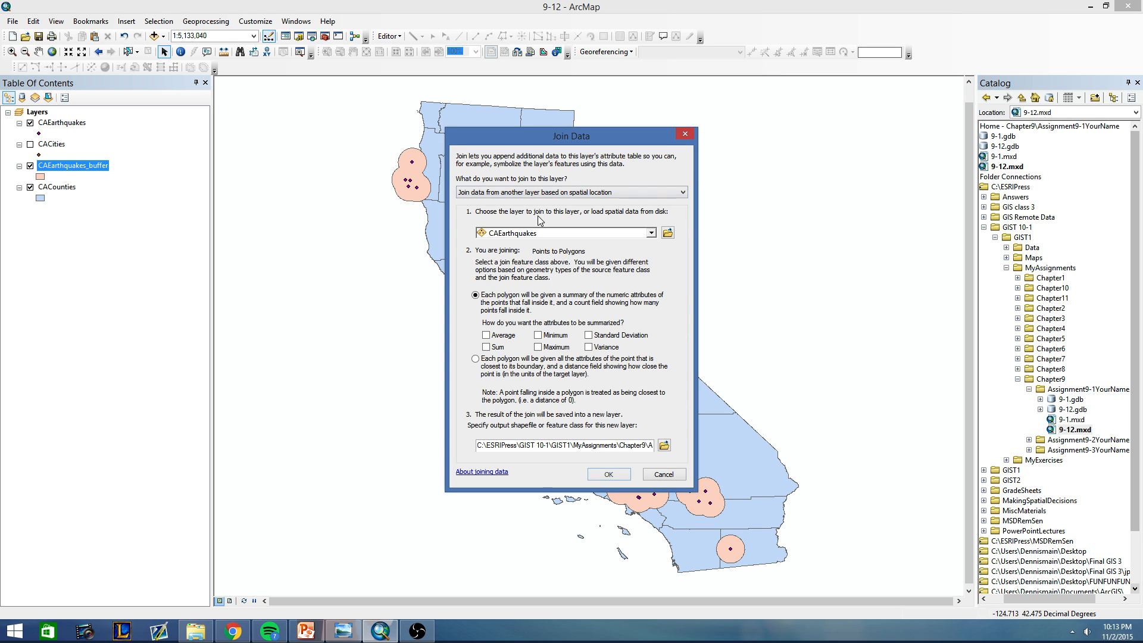
pyautogui.click(537, 233)
pyautogui.click(531, 260)
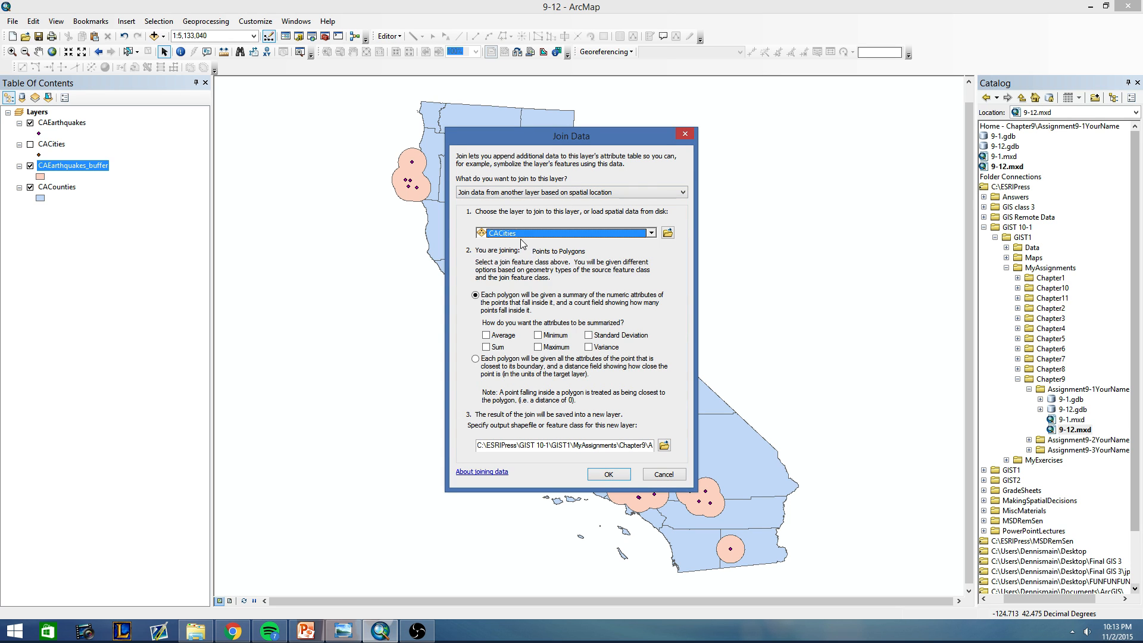
pyautogui.click(486, 347)
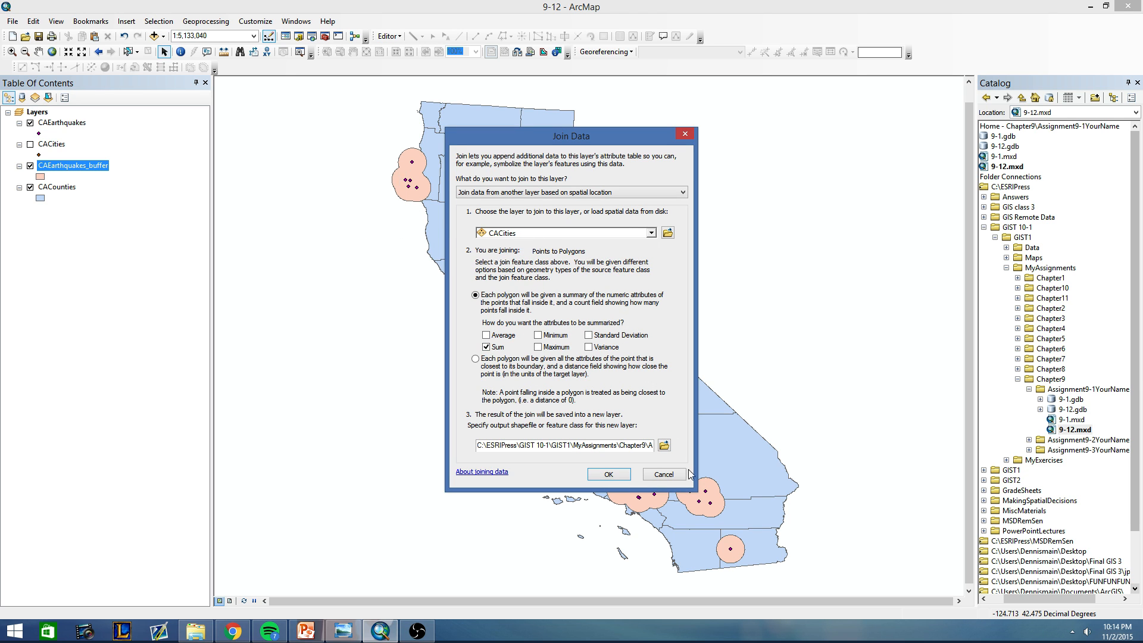
pyautogui.click(608, 474)
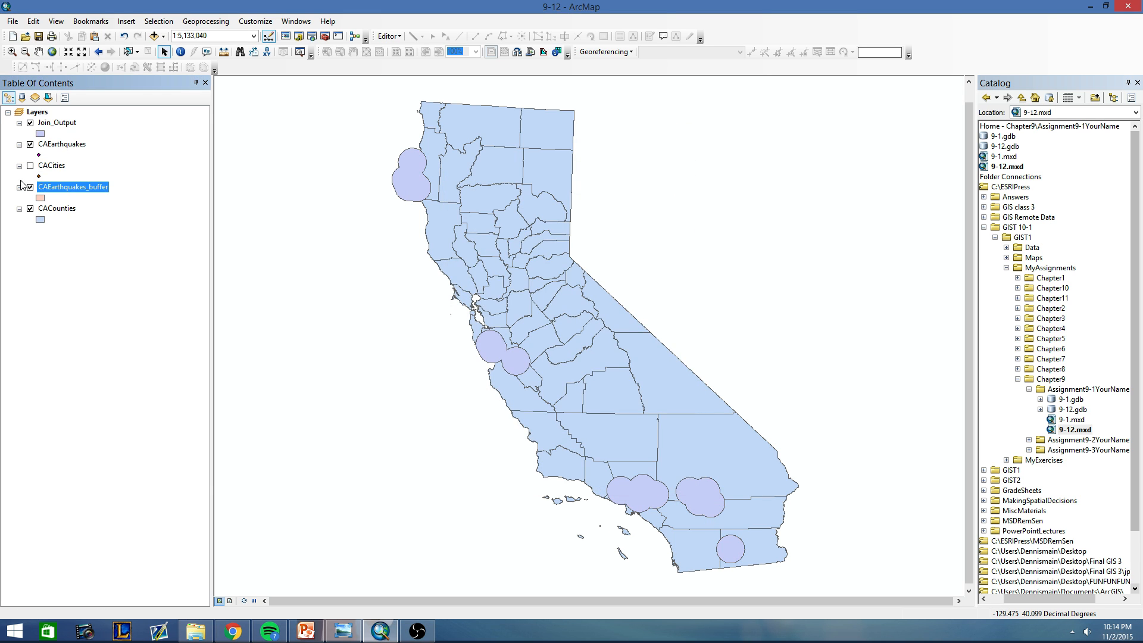
pyautogui.rightClick(55, 124)
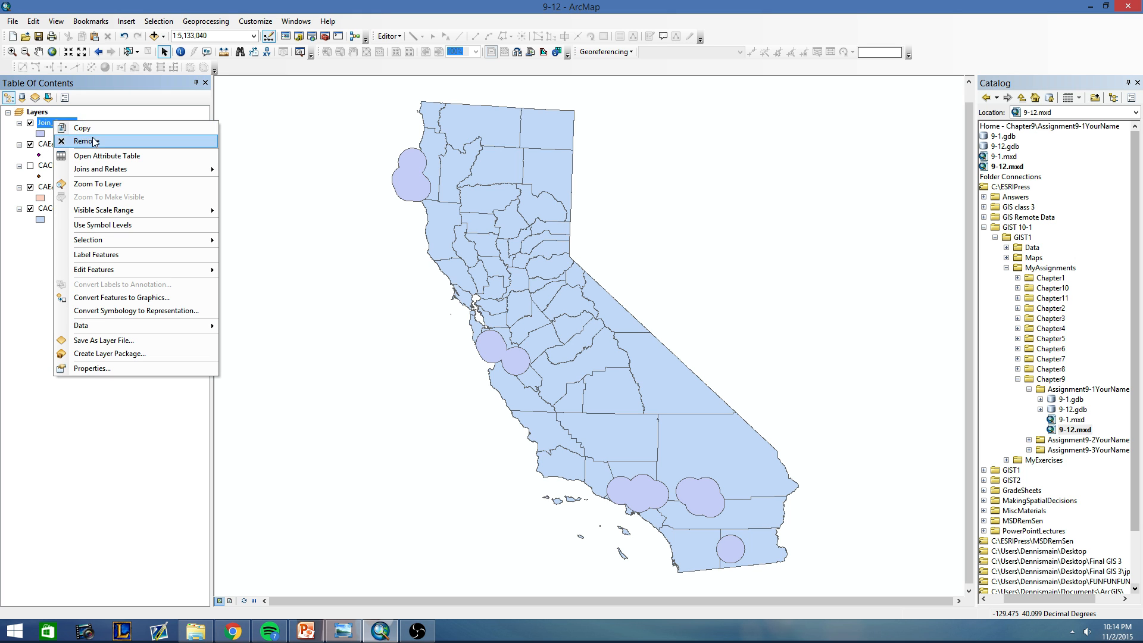
pyautogui.click(8, 335)
pyautogui.doubleClick(52, 124)
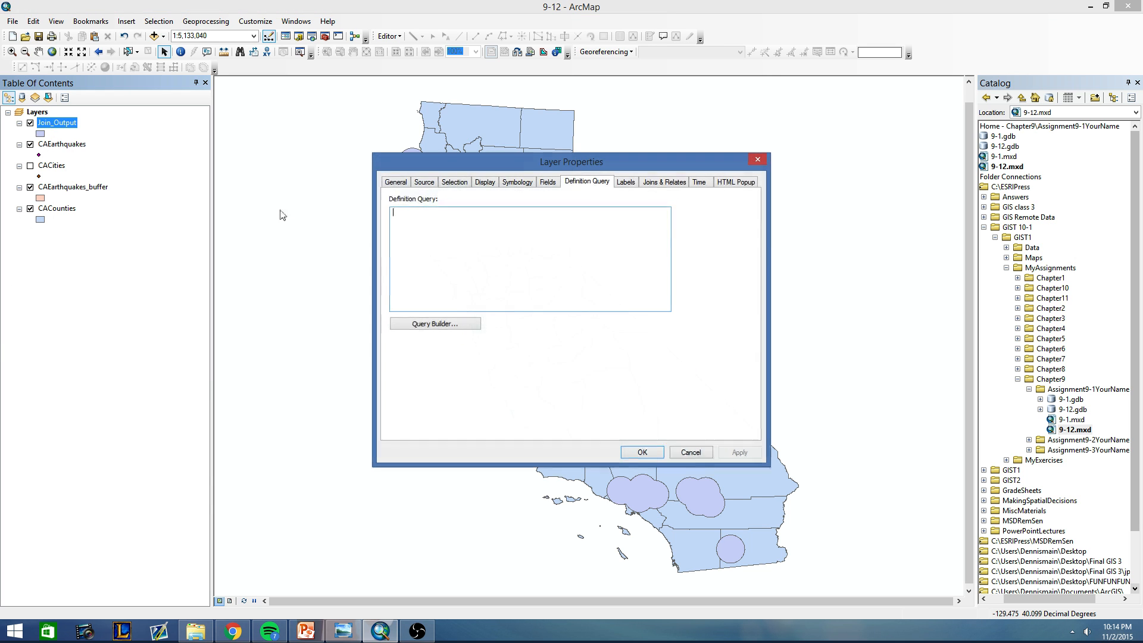
pyautogui.click(700, 455)
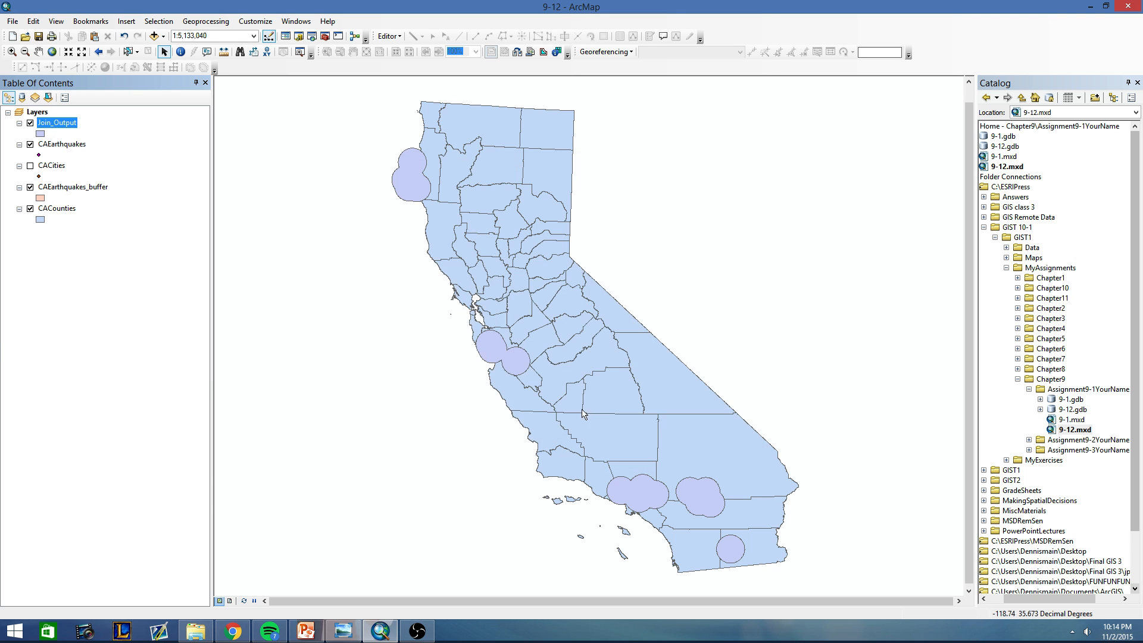
# Rename the Join_Output layer as CaEarthquakes_Join.
pyautogui.click(54, 123)
pyautogui.write('Ca')
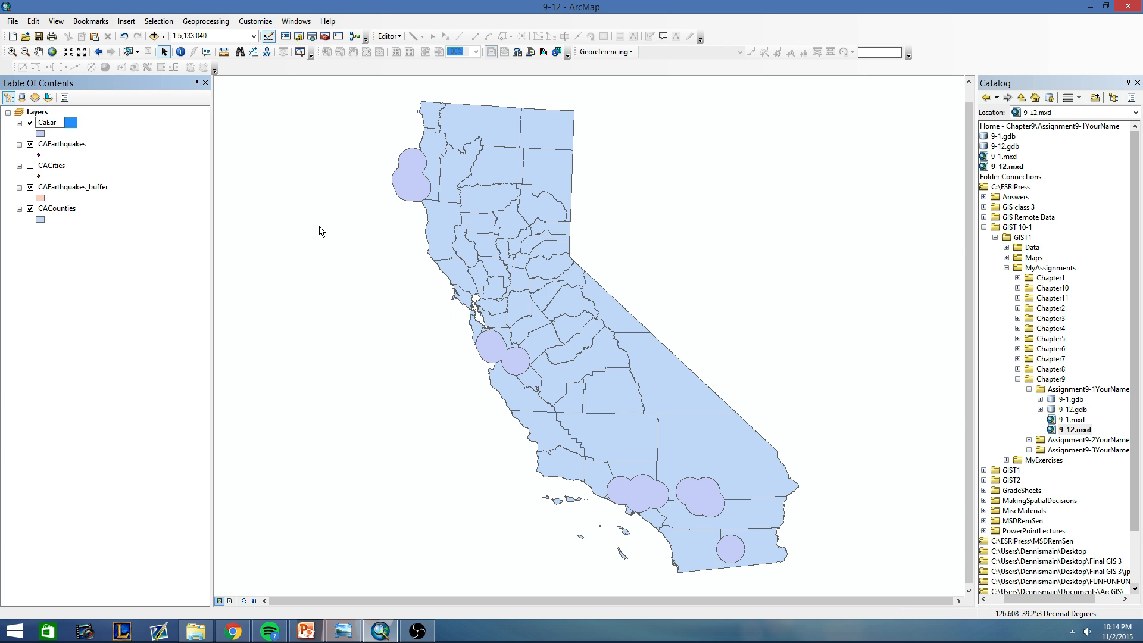
pyautogui.write('Earthquakes_Join')
pyautogui.press('Return')
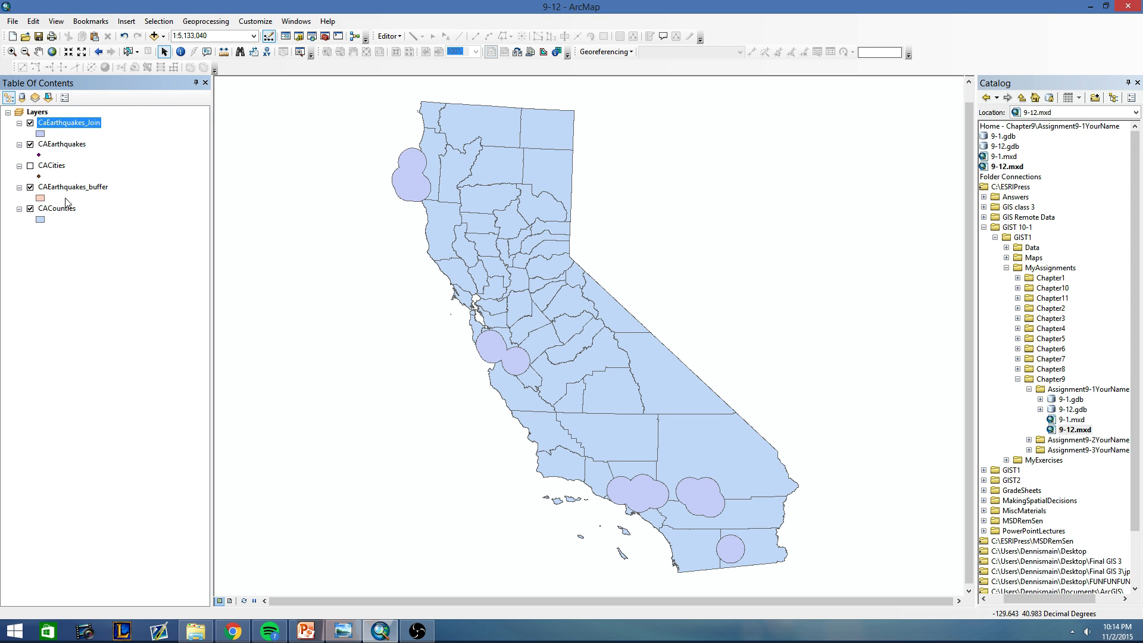
# Turn on labels for CaEarthquakes_Join and set the label field to Sum_POP2007.
pyautogui.rightClick(58, 125)
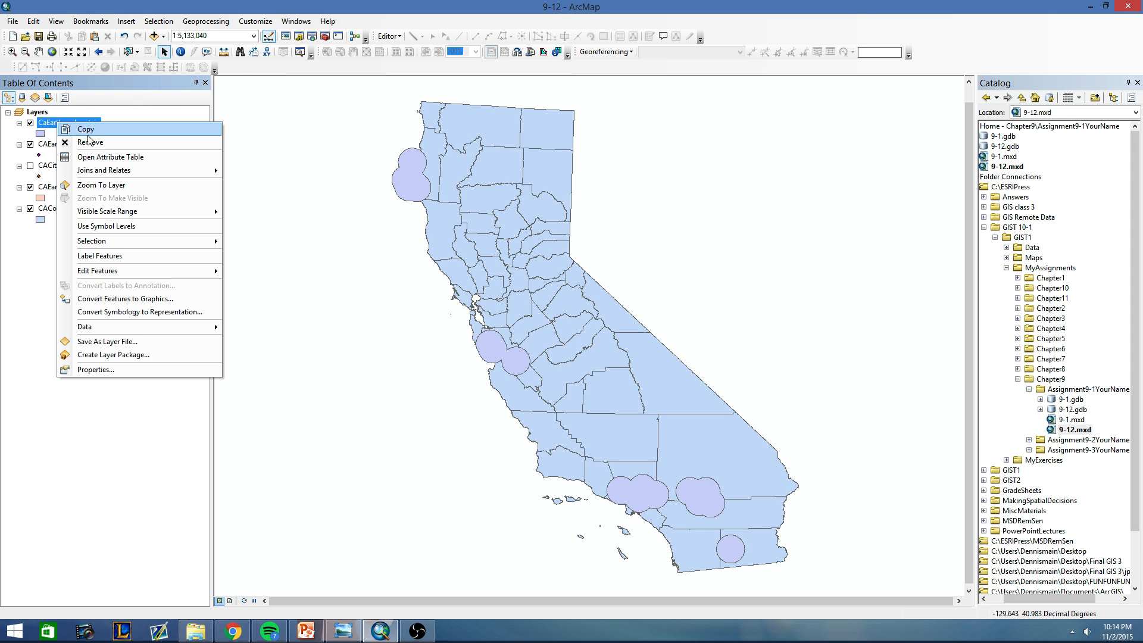
pyautogui.click(102, 257)
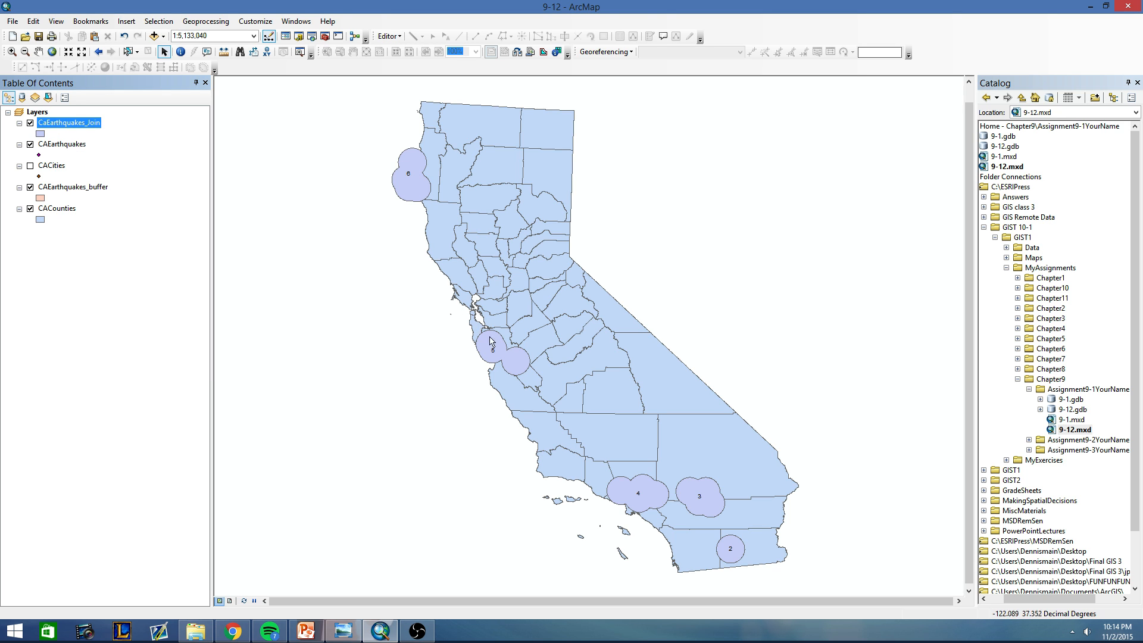
pyautogui.rightClick(82, 126)
pyautogui.click(114, 372)
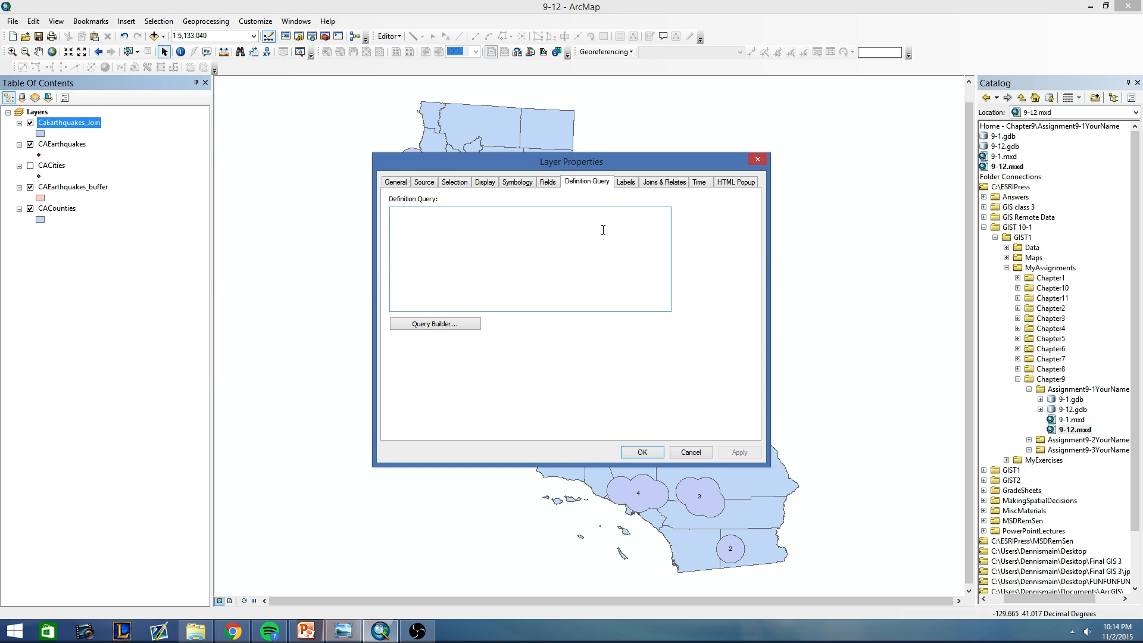
pyautogui.click(620, 185)
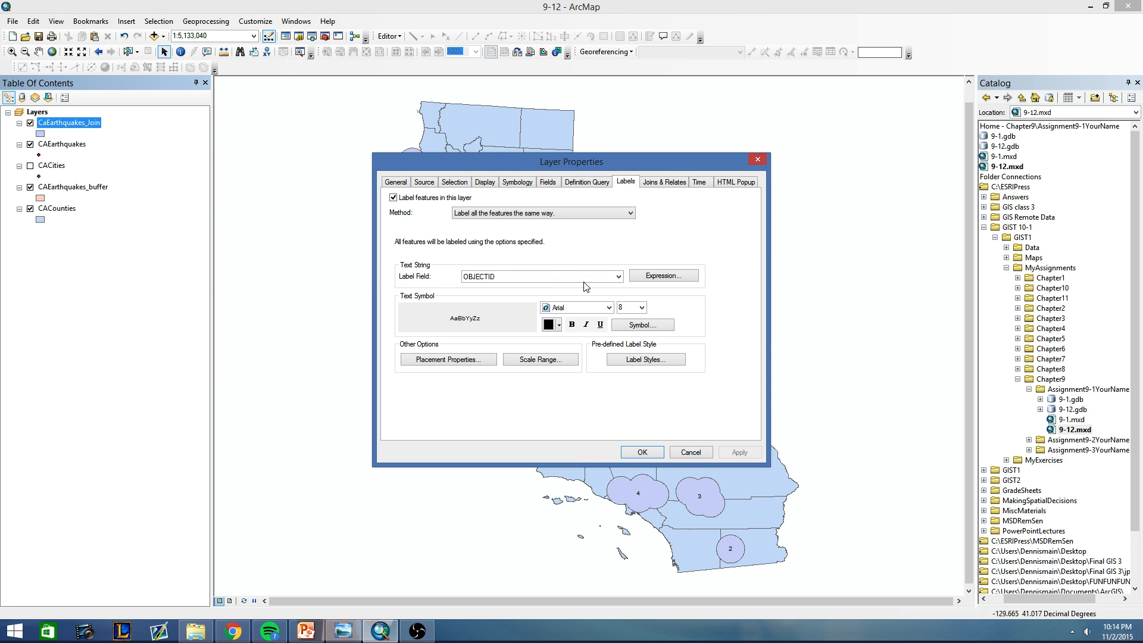
pyautogui.click(619, 277)
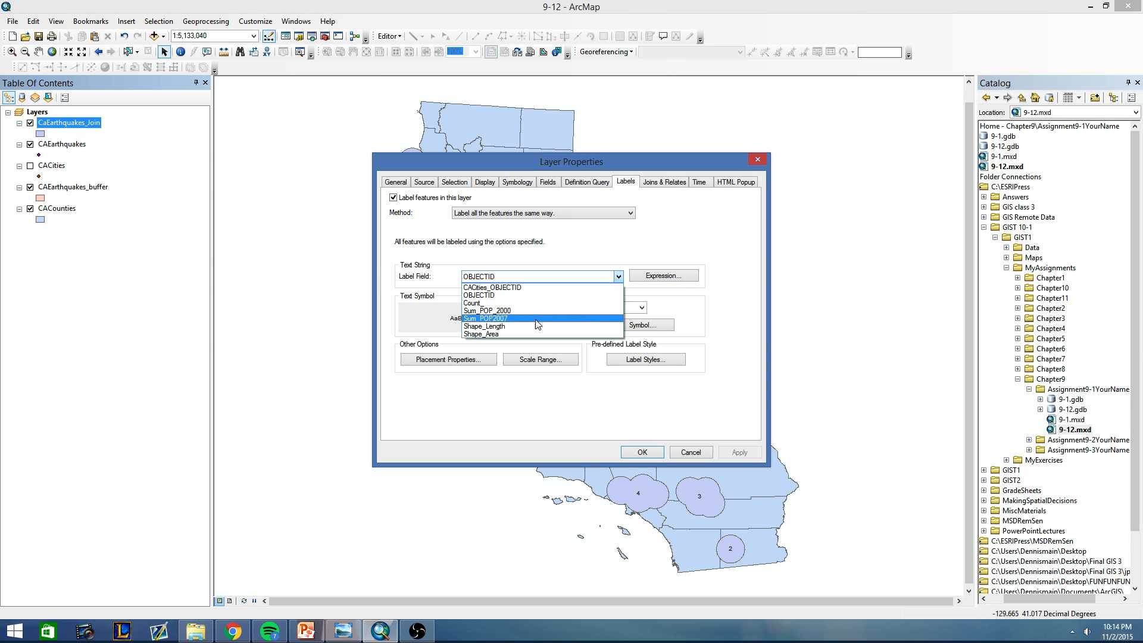
pyautogui.click(500, 319)
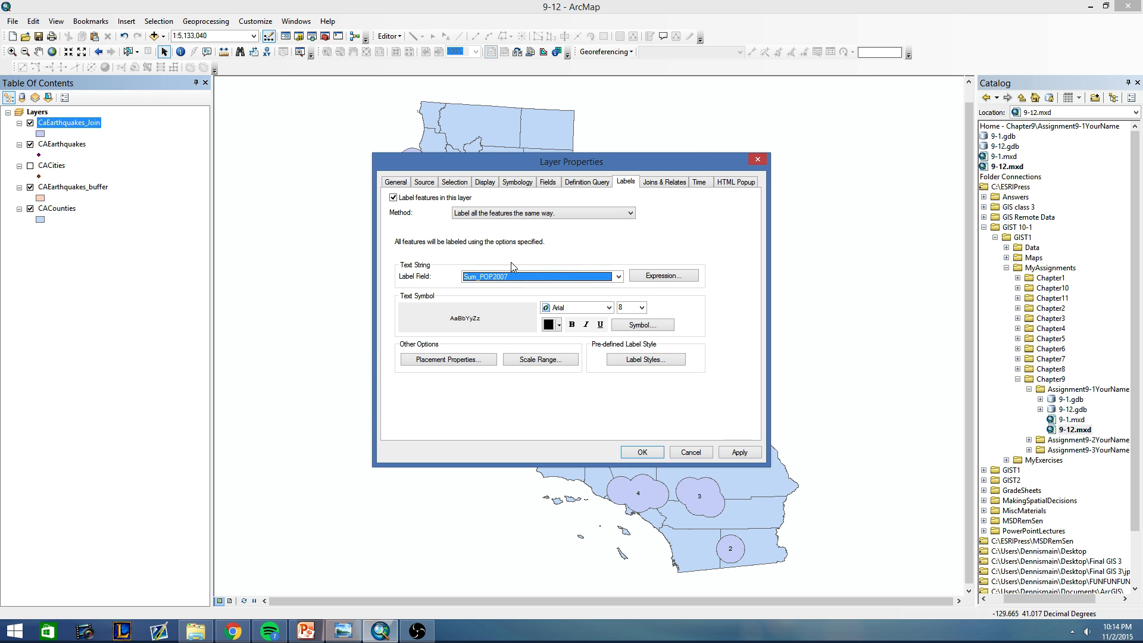
# Add a halo mask to the CaEarthquakes_Join label text symbol and apply the Sum_POP2007 labels to the map.
pyautogui.click(641, 325)
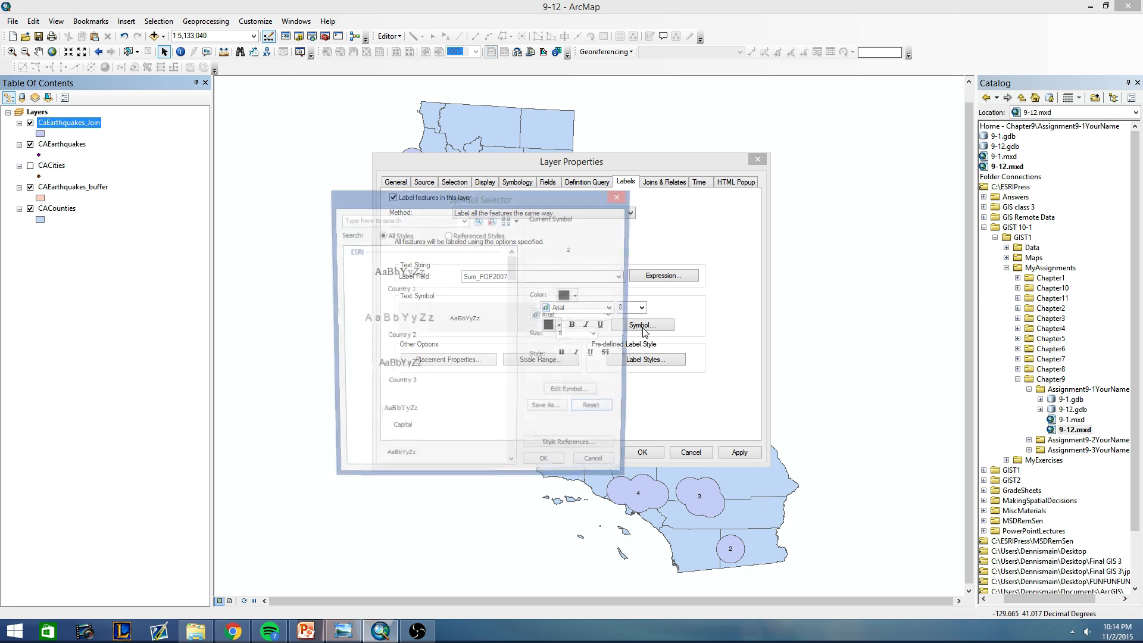
pyautogui.click(578, 394)
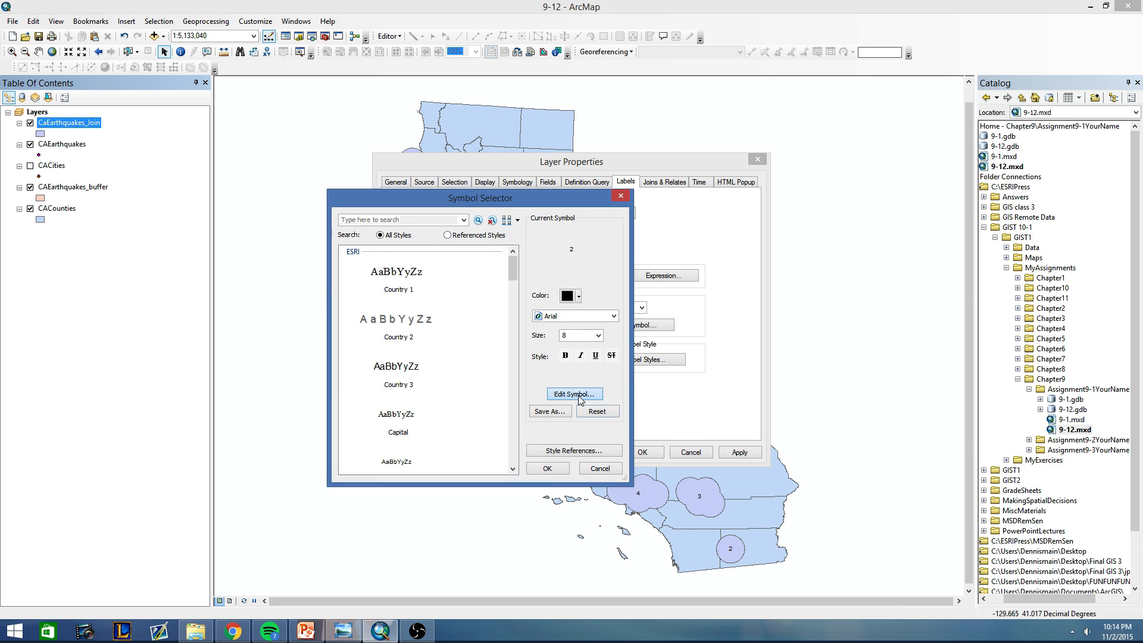
pyautogui.click(590, 252)
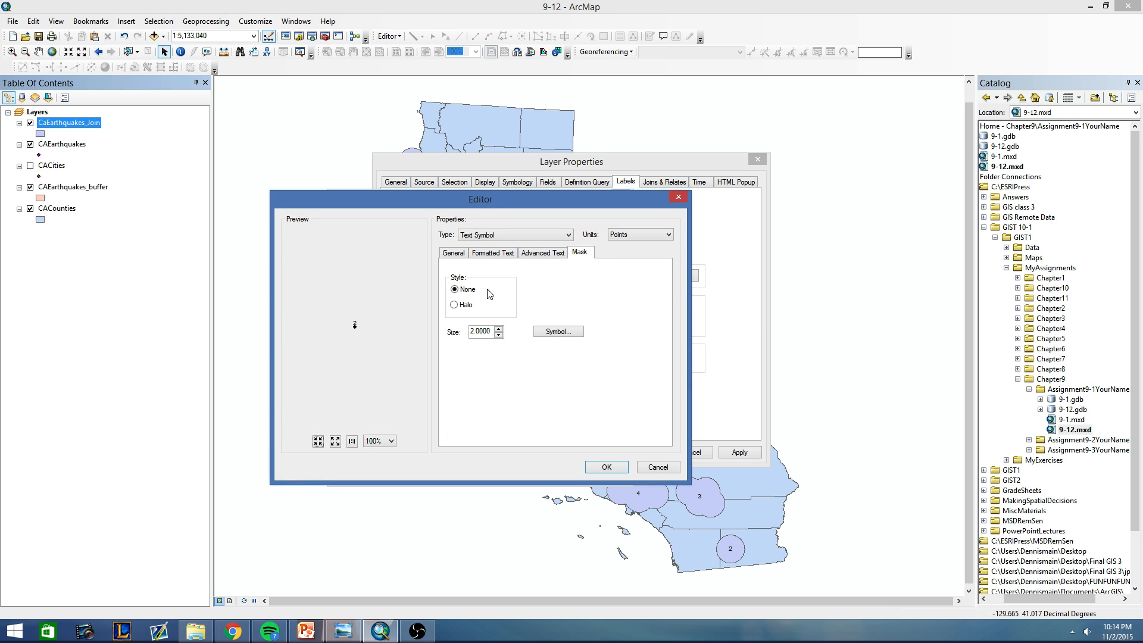
pyautogui.click(453, 304)
pyautogui.click(606, 466)
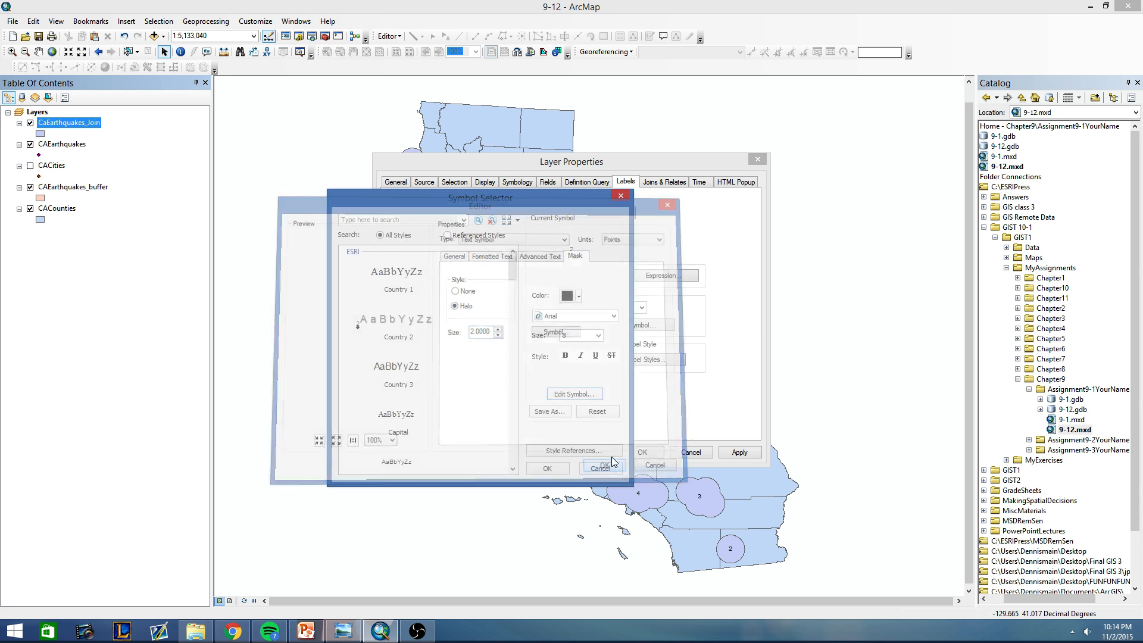
pyautogui.click(547, 469)
pyautogui.click(631, 453)
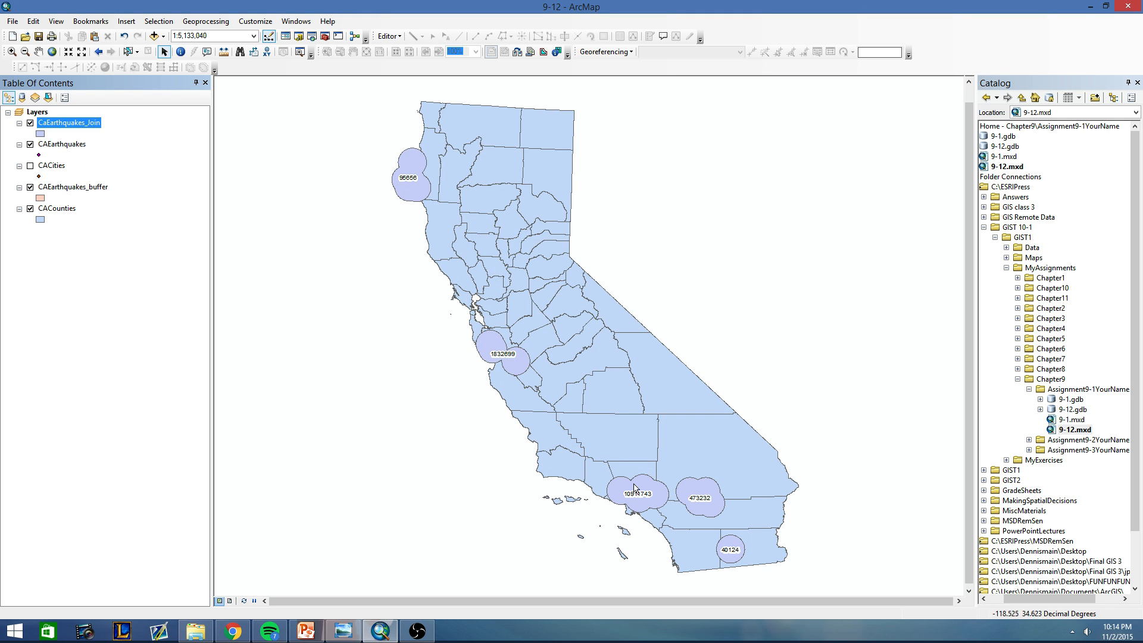
# Show thousands separators in the Sum_POP2007 field of the CaEarthquakes_Join attribute table and refresh the map labels.
pyautogui.rightClick(54, 125)
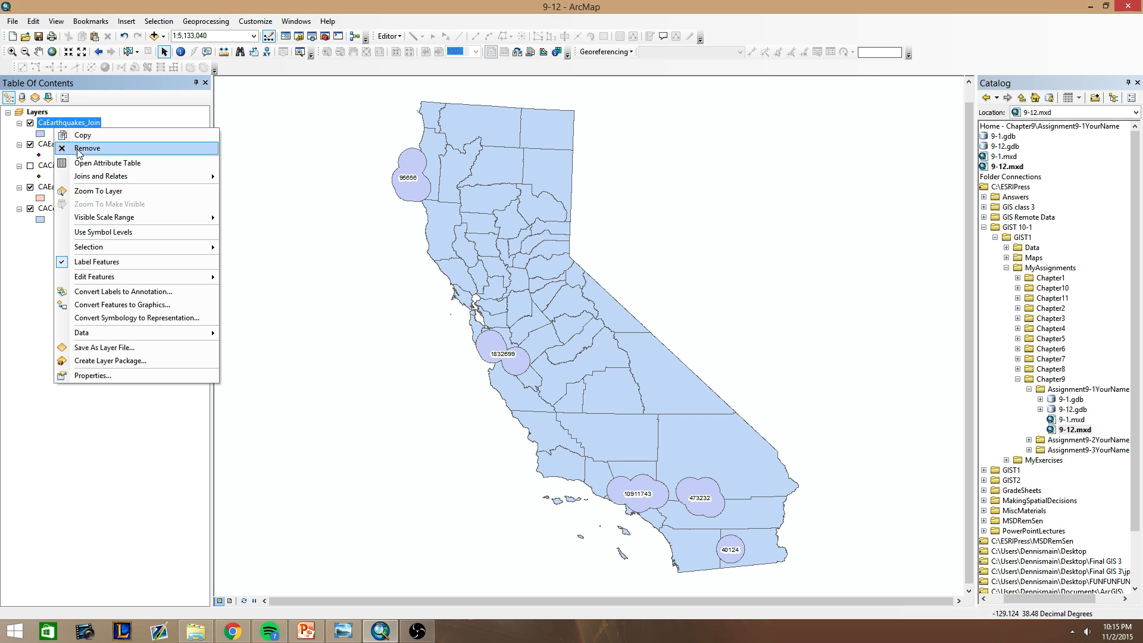
pyautogui.click(82, 165)
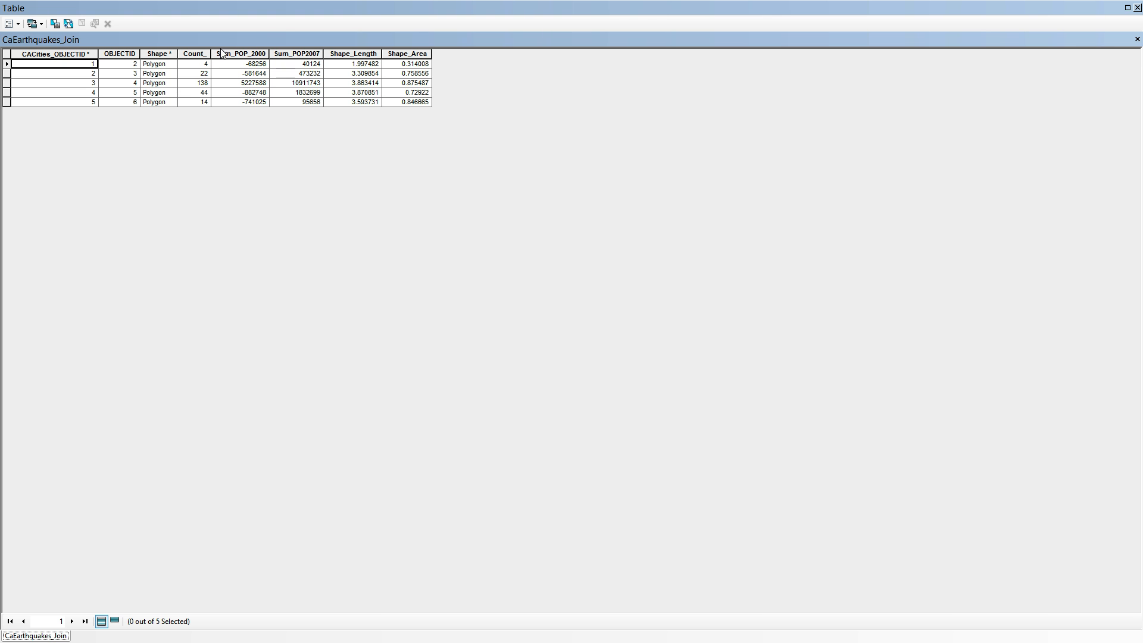
pyautogui.click(295, 53)
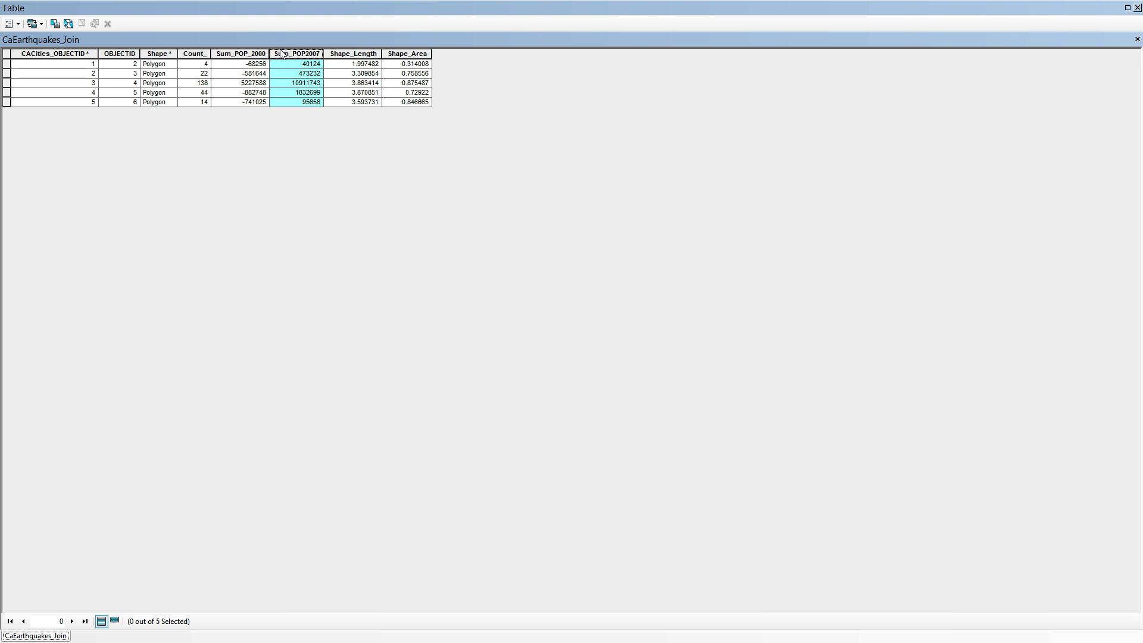
pyautogui.rightClick(311, 59)
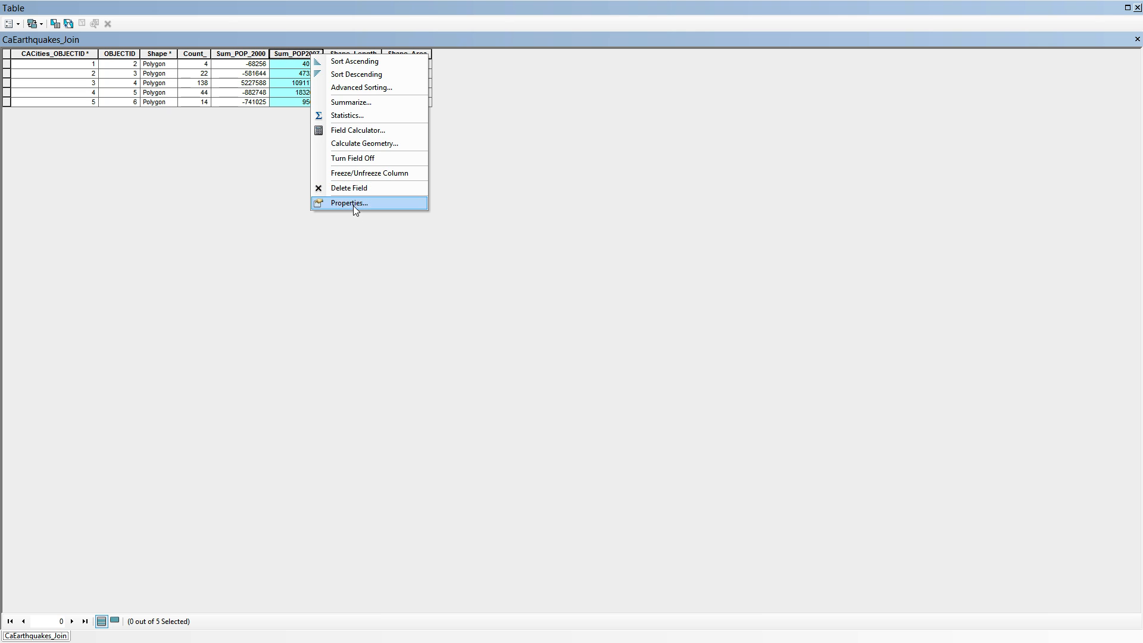
pyautogui.click(353, 206)
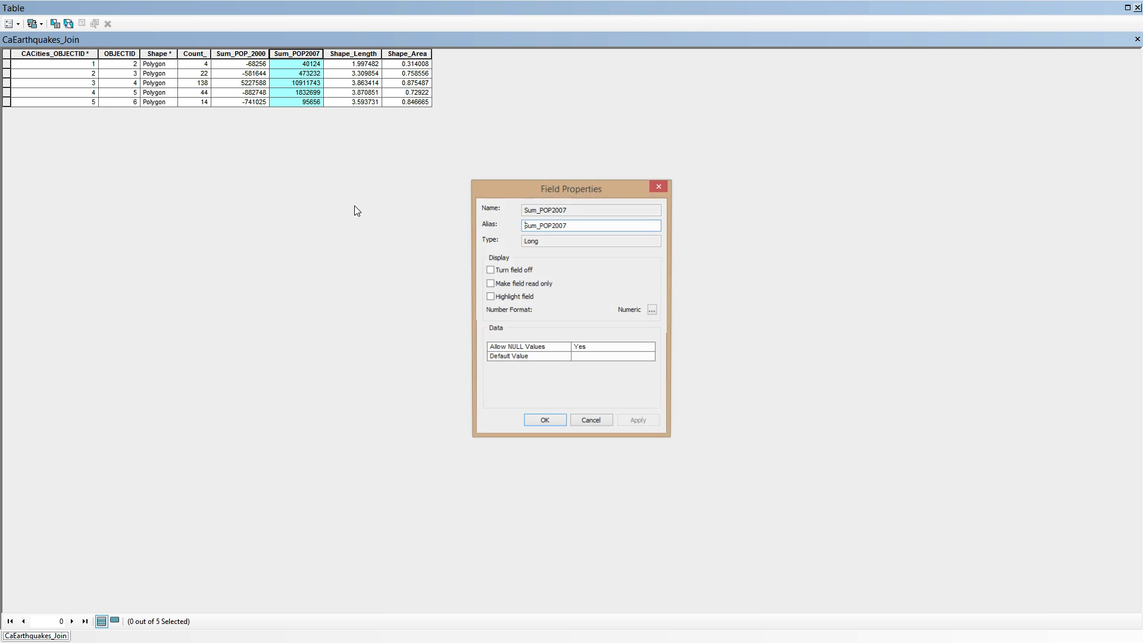
pyautogui.click(653, 311)
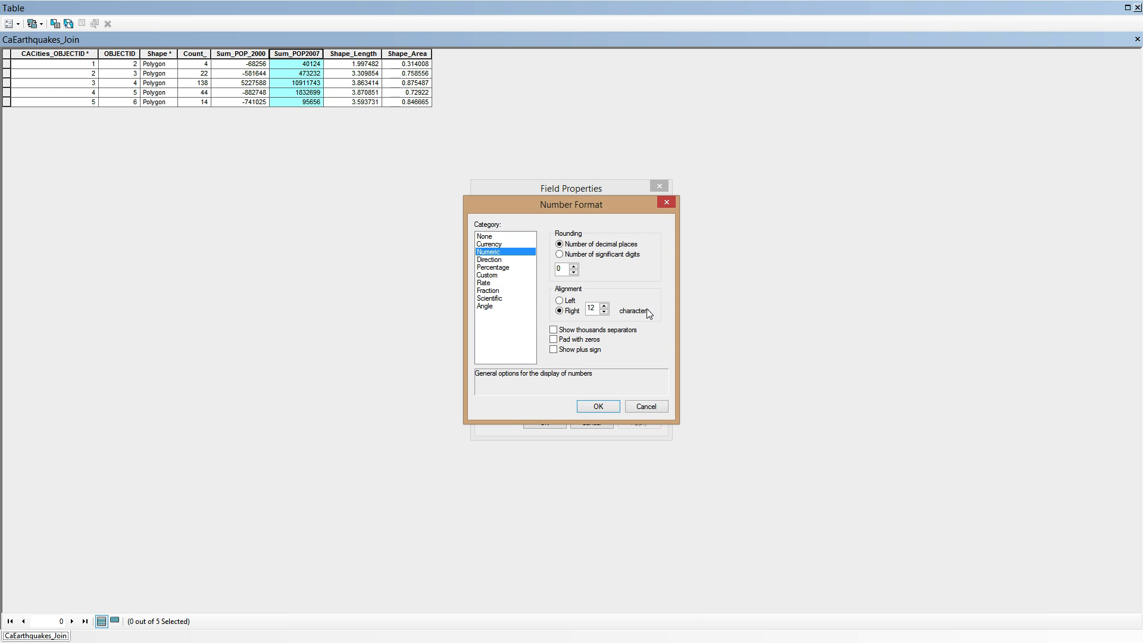
pyautogui.click(575, 332)
pyautogui.click(598, 406)
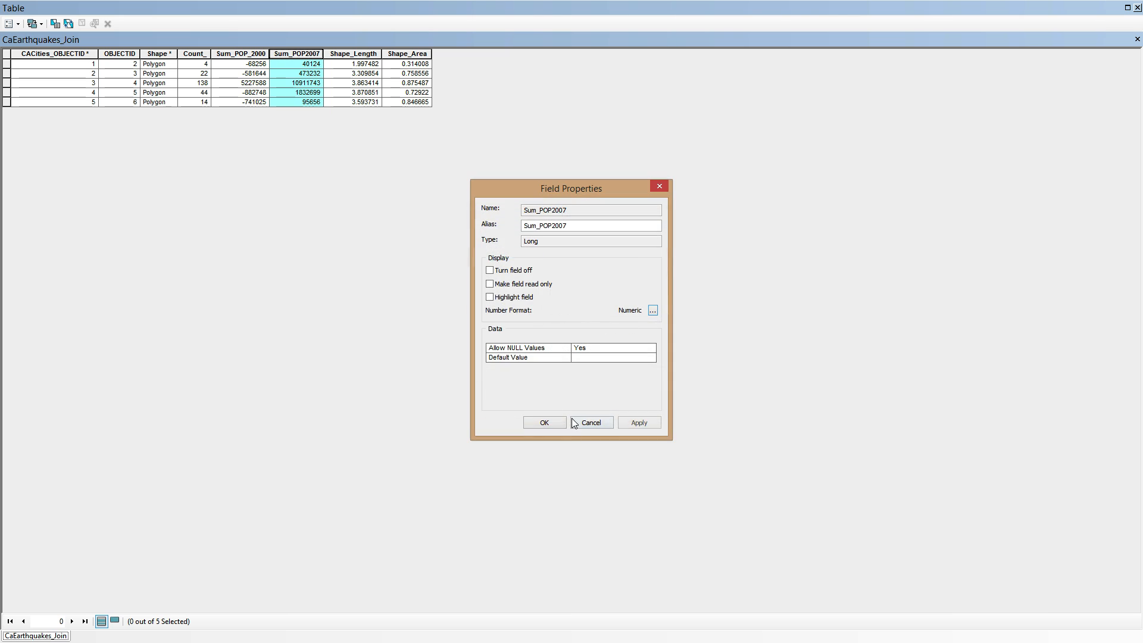
pyautogui.click(544, 420)
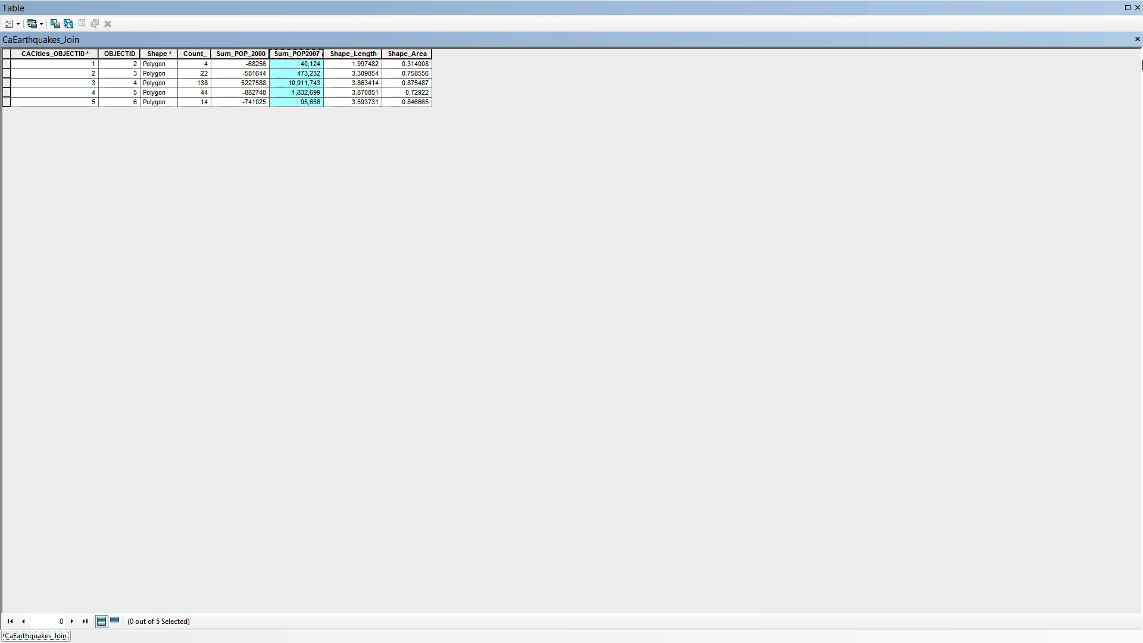
pyautogui.click(1137, 7)
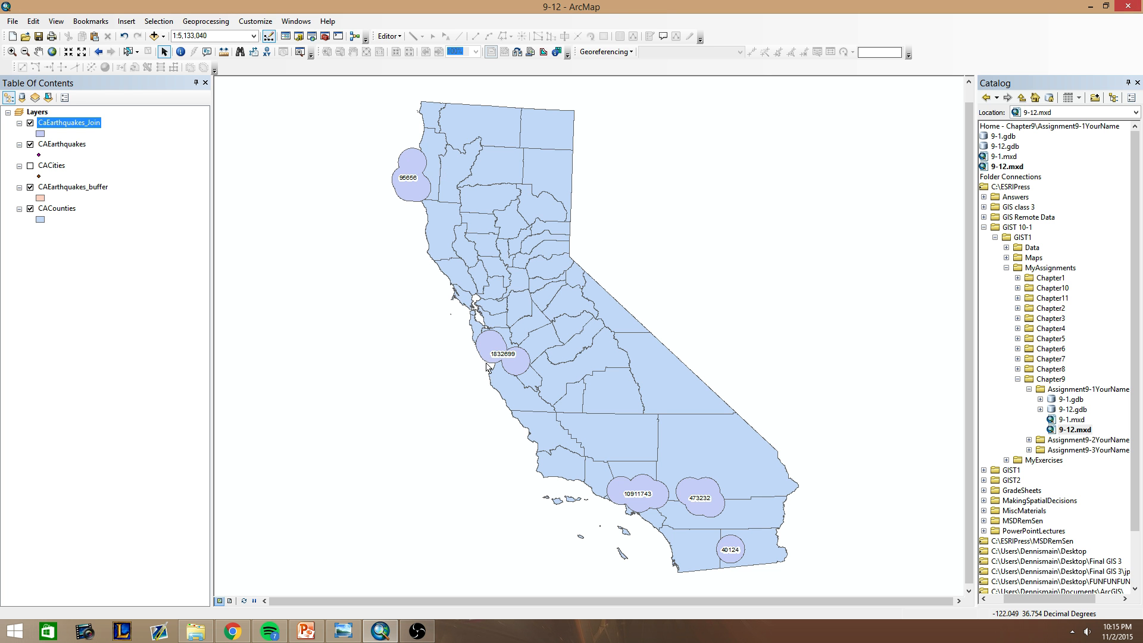
pyautogui.click(244, 601)
# Symbolize CaEarthquakes_Join by quantities with graduated colors, using Sum_POP2007 as the value field.
pyautogui.rightClick(89, 124)
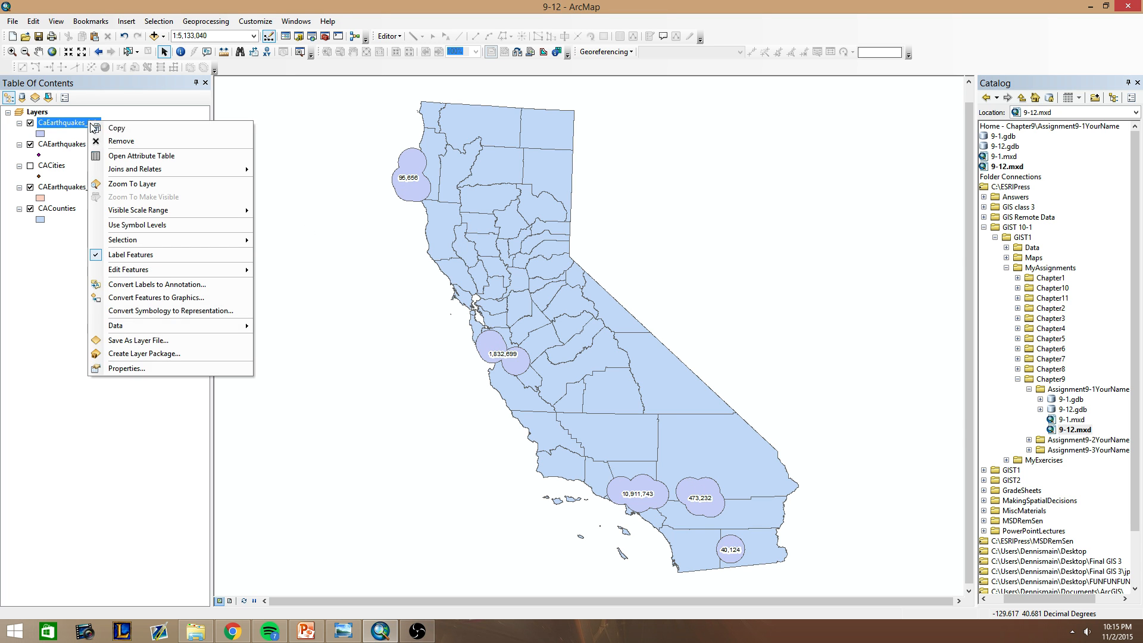
pyautogui.click(143, 368)
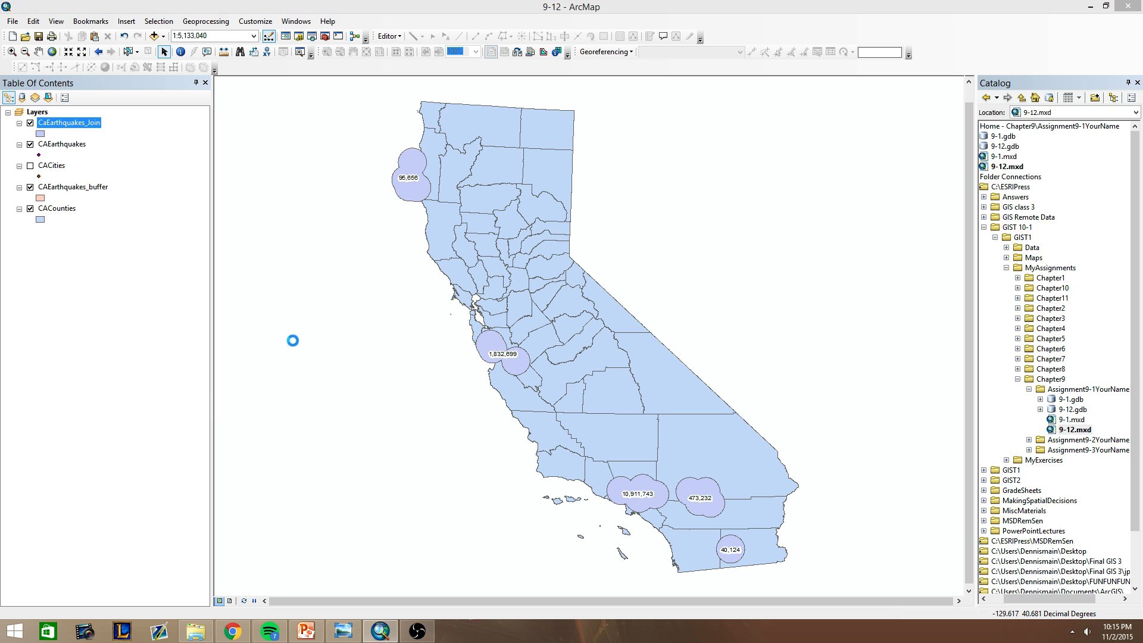
pyautogui.click(518, 182)
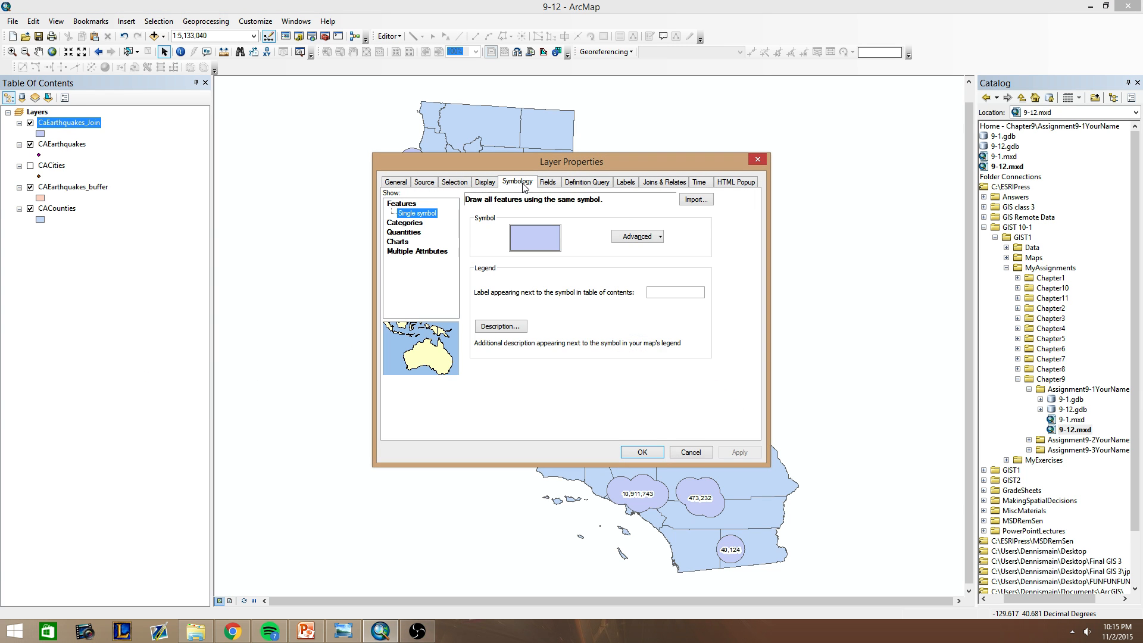
pyautogui.click(408, 232)
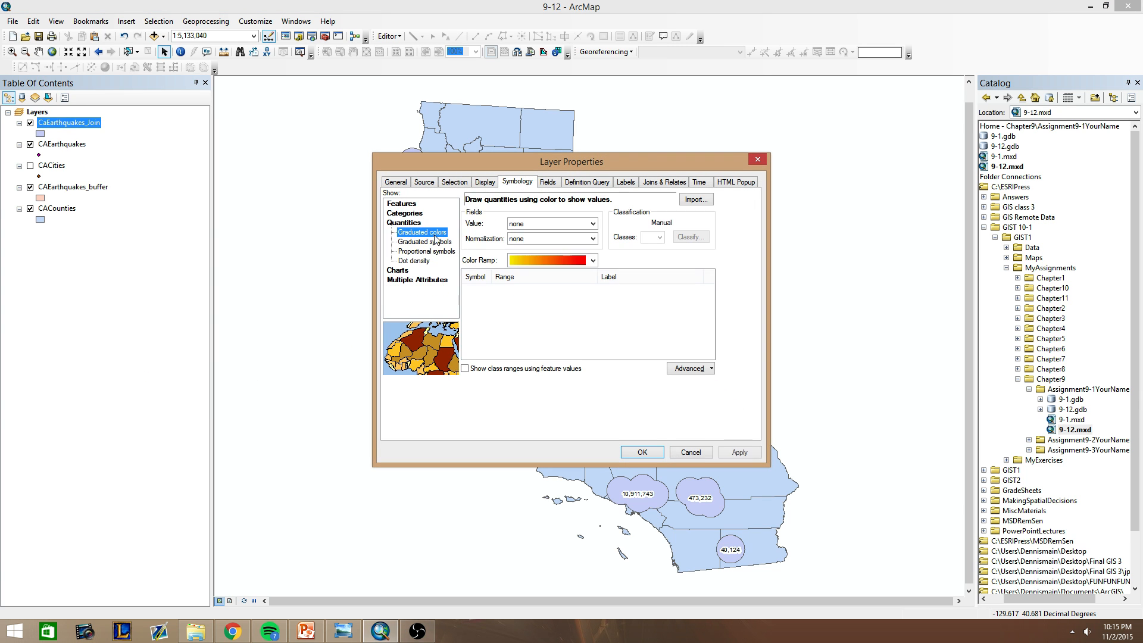
pyautogui.click(531, 226)
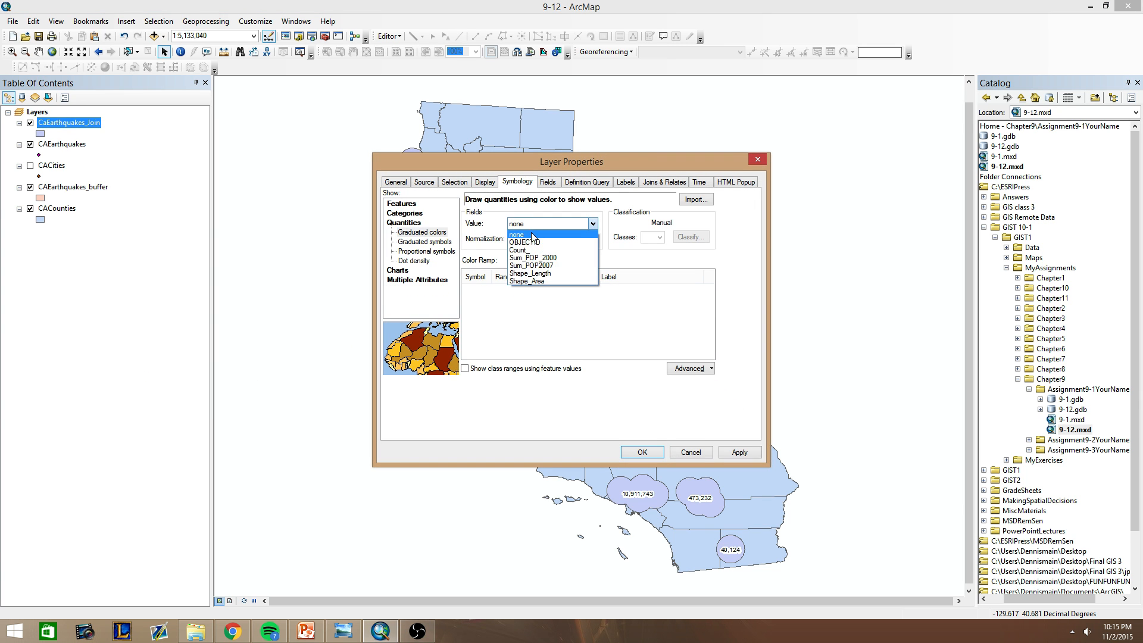
pyautogui.click(550, 266)
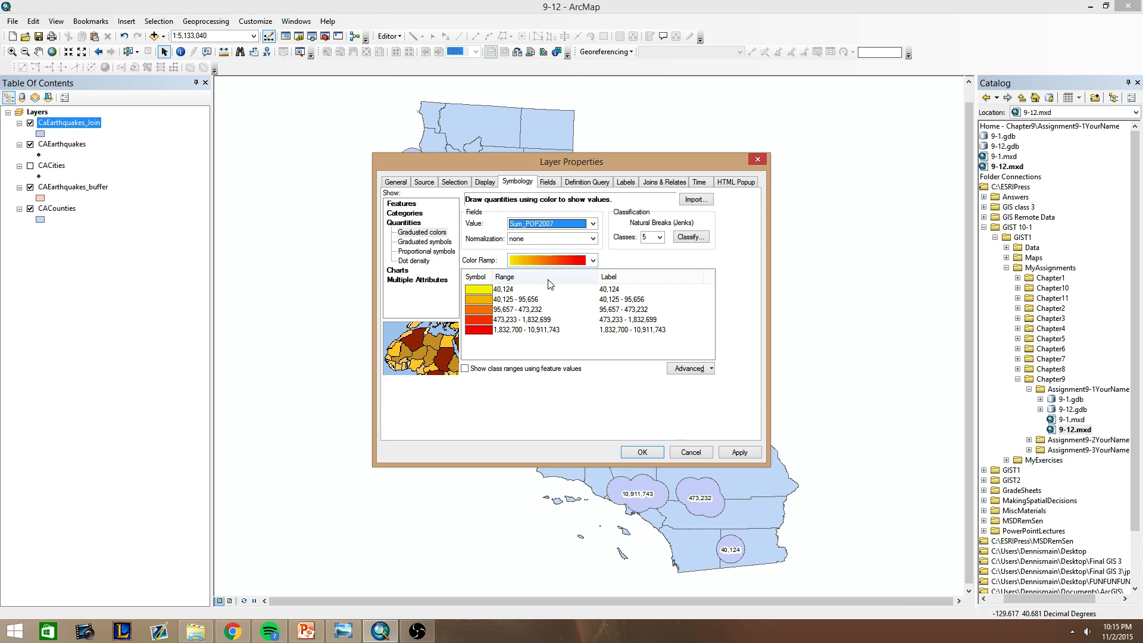
# Try several color ramps for the graduated colors, settle on the yellow-to-red ramp, and apply the symbology.
pyautogui.click(571, 260)
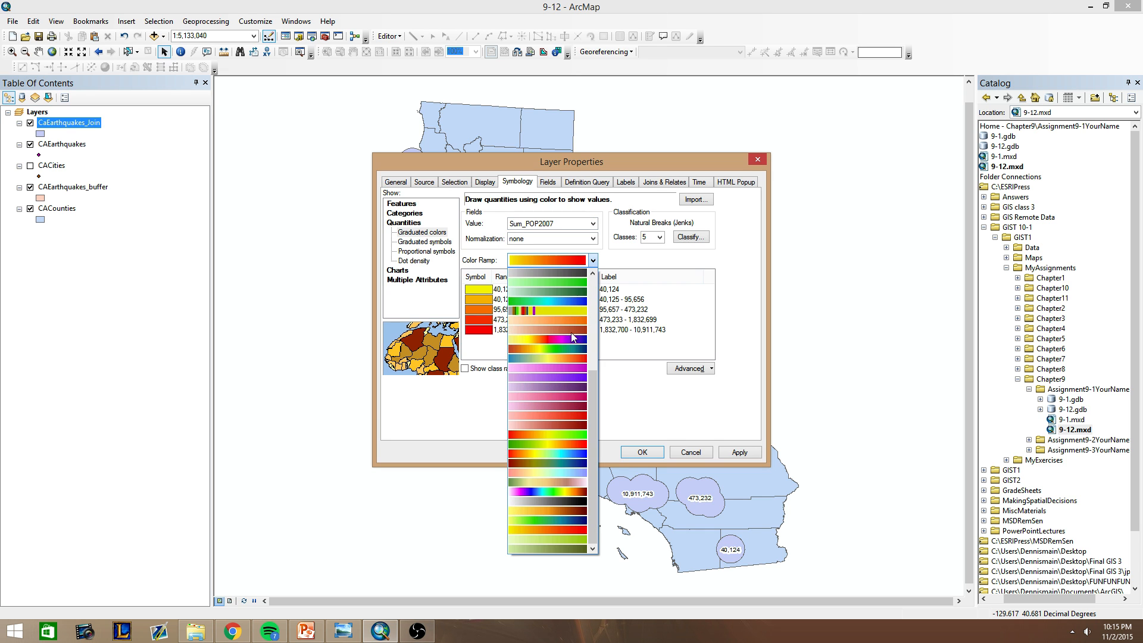
pyautogui.click(552, 480)
pyautogui.click(544, 260)
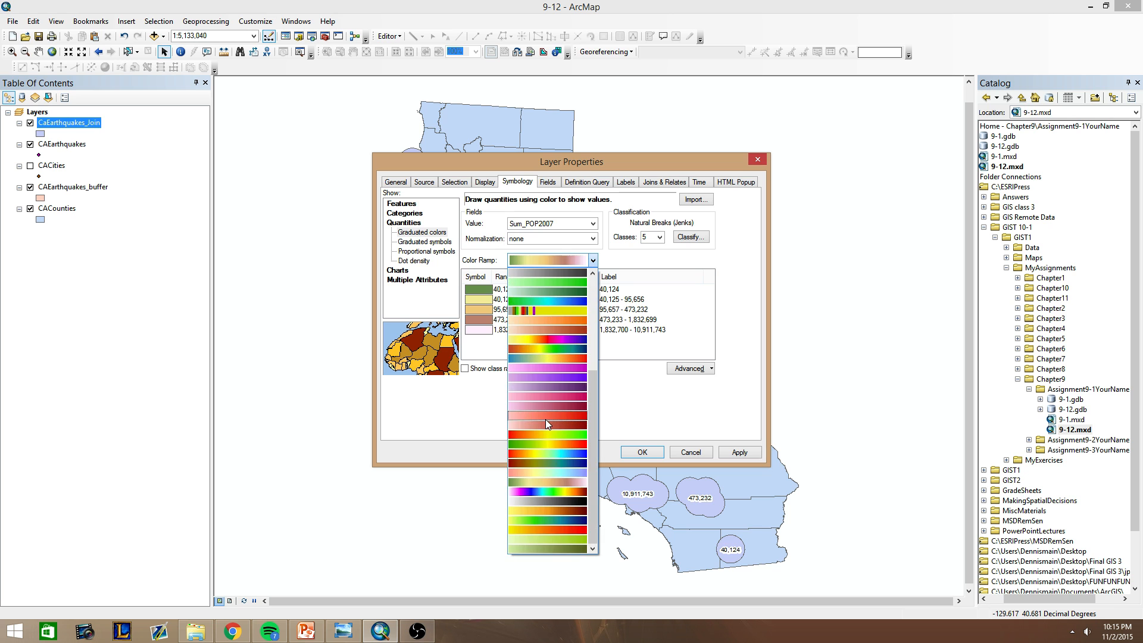
pyautogui.click(545, 419)
pyautogui.click(530, 263)
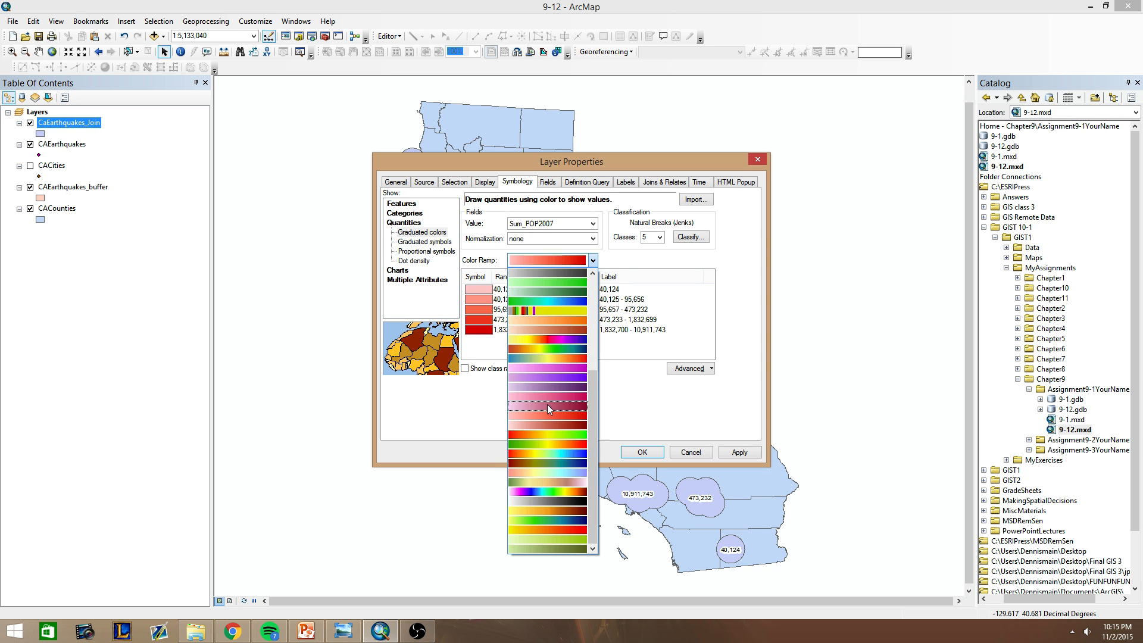
pyautogui.click(548, 405)
pyautogui.click(548, 260)
pyautogui.click(553, 528)
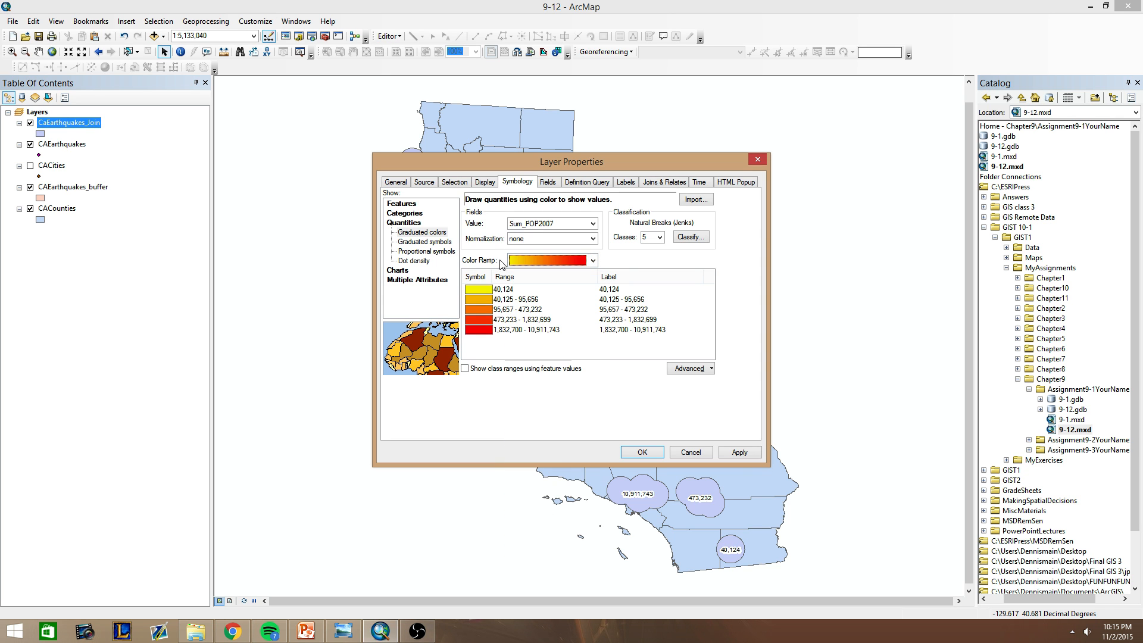
pyautogui.click(736, 453)
pyautogui.click(645, 456)
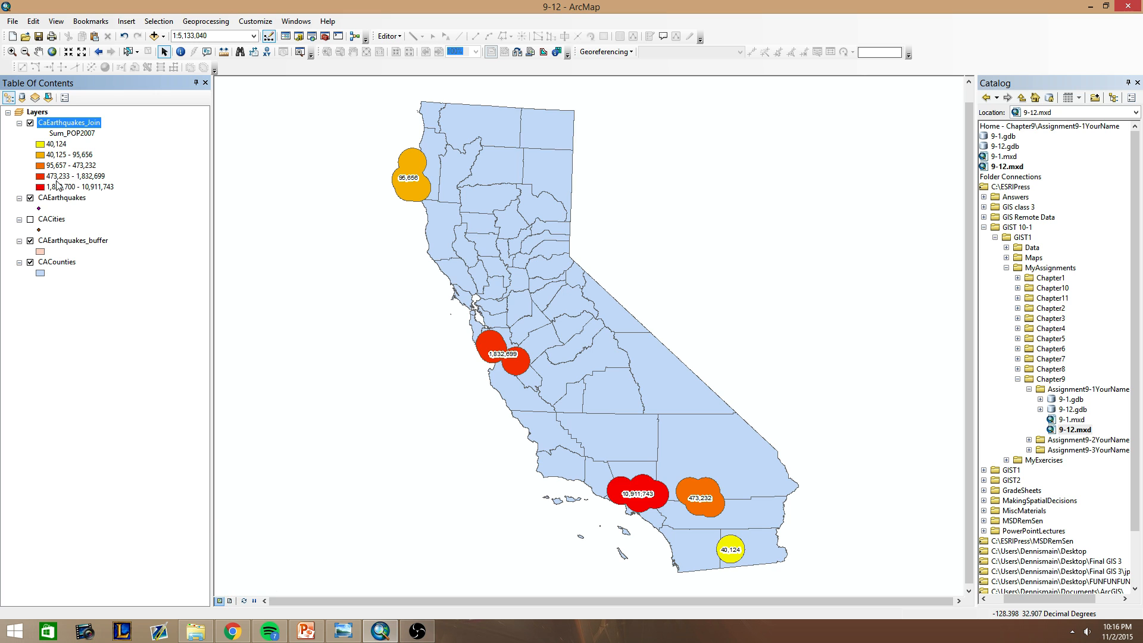
# Switch the map to layout view and set the page orientation to Landscape.
pyautogui.click(232, 600)
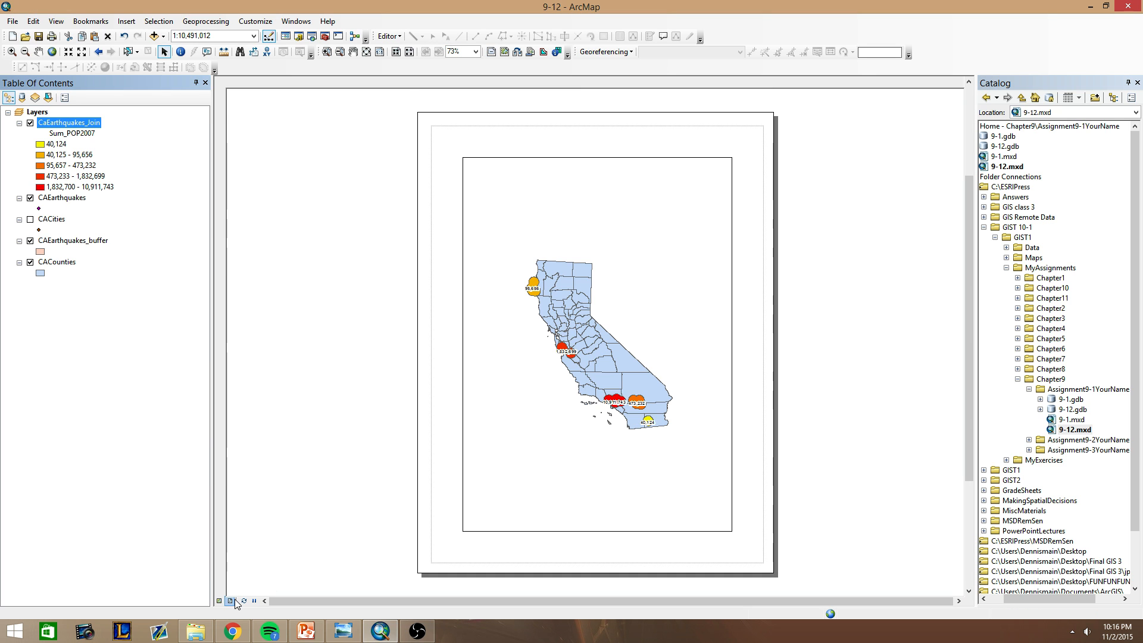
pyautogui.click(126, 21)
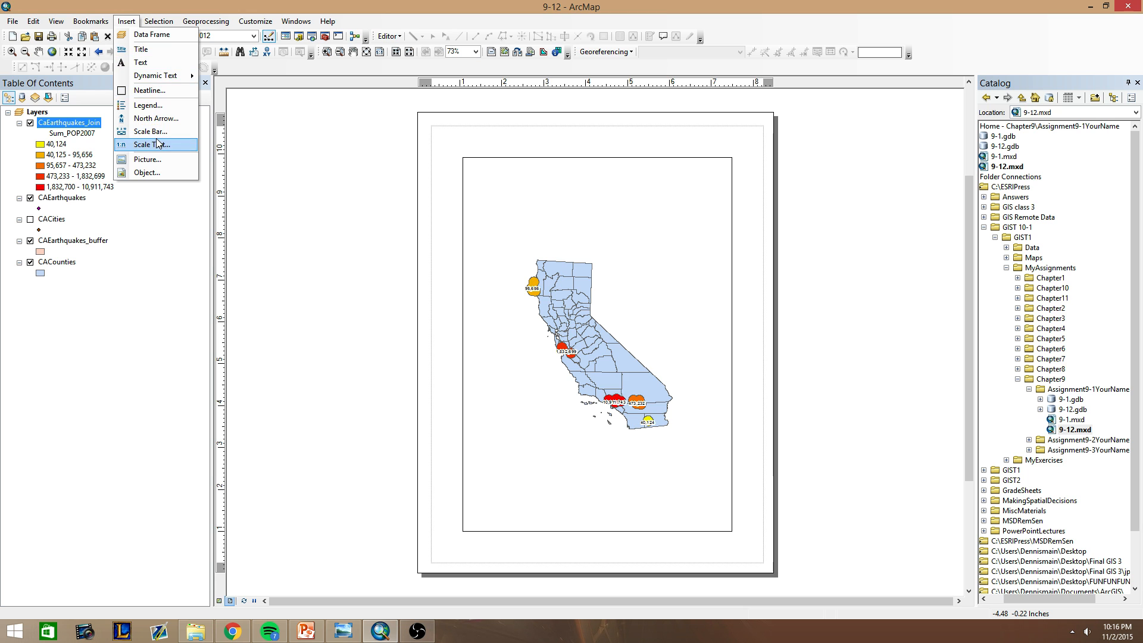
pyautogui.moveTo(12, 21)
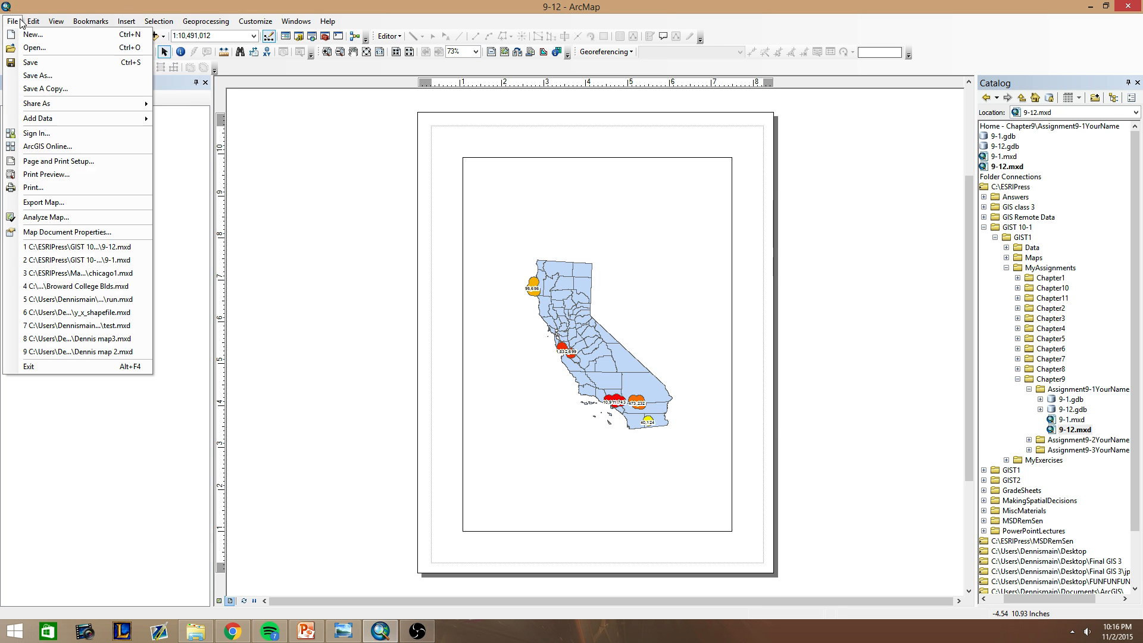
pyautogui.click(56, 161)
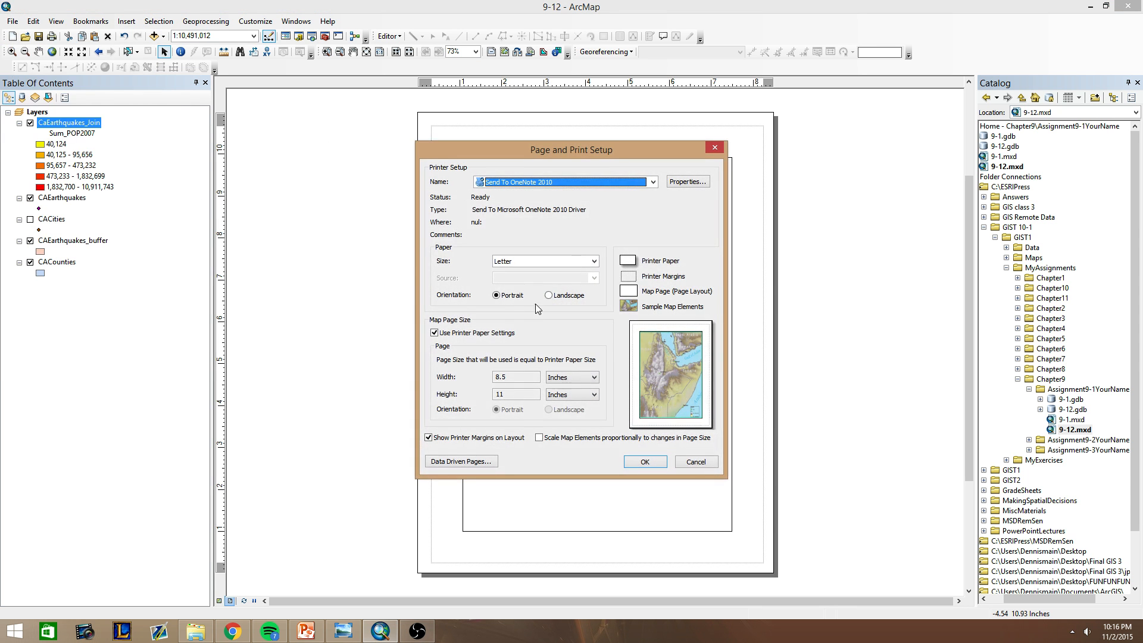
pyautogui.click(553, 296)
pyautogui.click(643, 462)
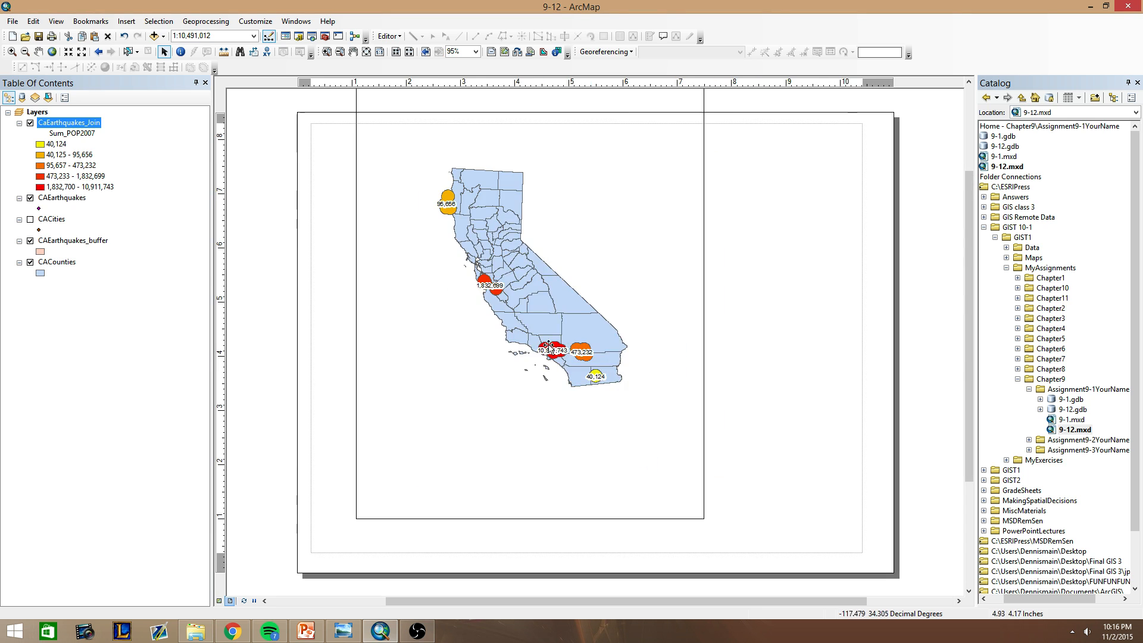